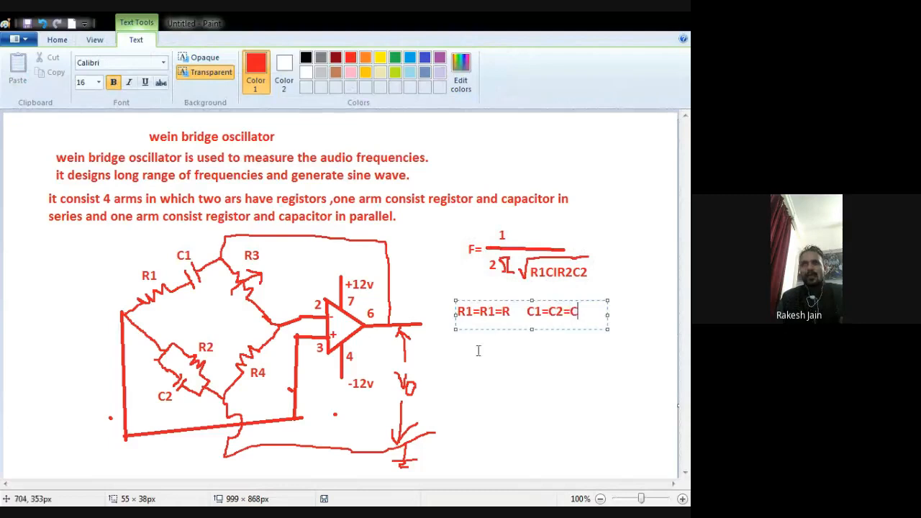
Step: Write "F=" with the numerator 1 and a fraction bar beneath the "R1=R1=R" line
{"action": "left_click", "coordinate": [473, 354]}
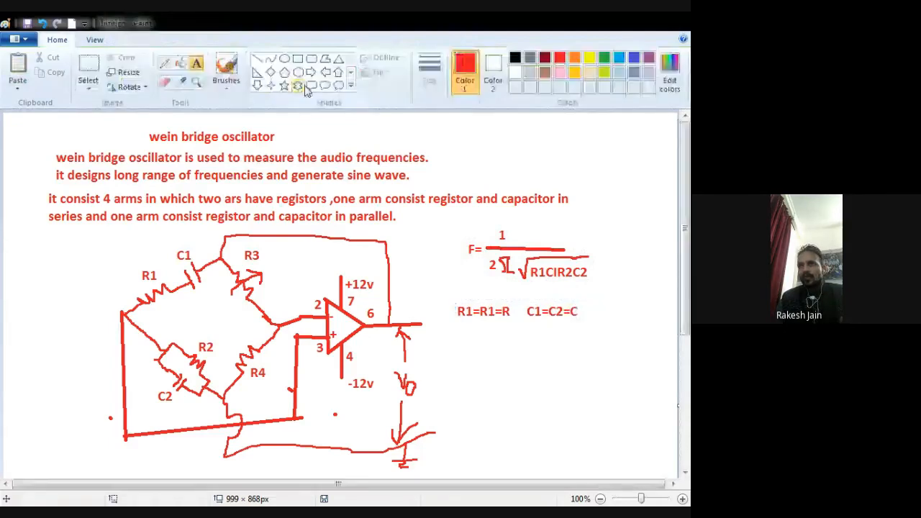
{"action": "left_click", "coordinate": [470, 334]}
{"action": "type", "text": "F="}
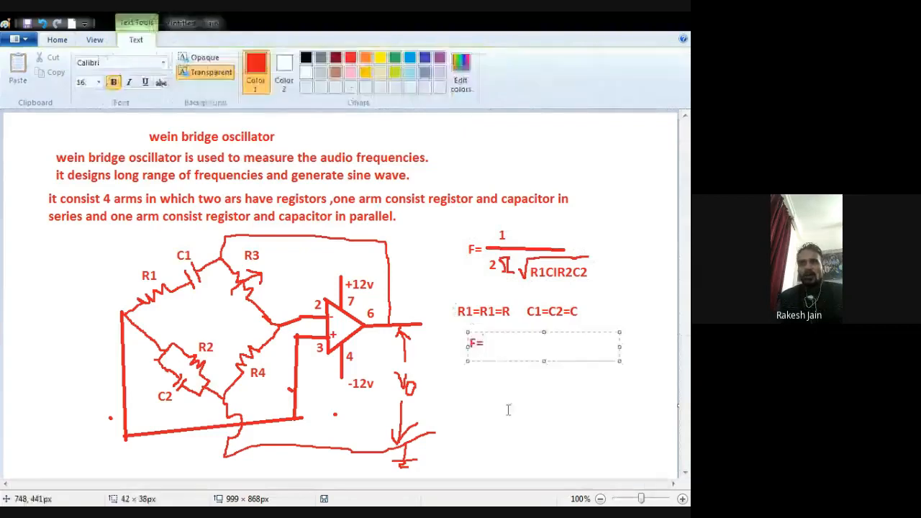
{"action": "left_click", "coordinate": [509, 409]}
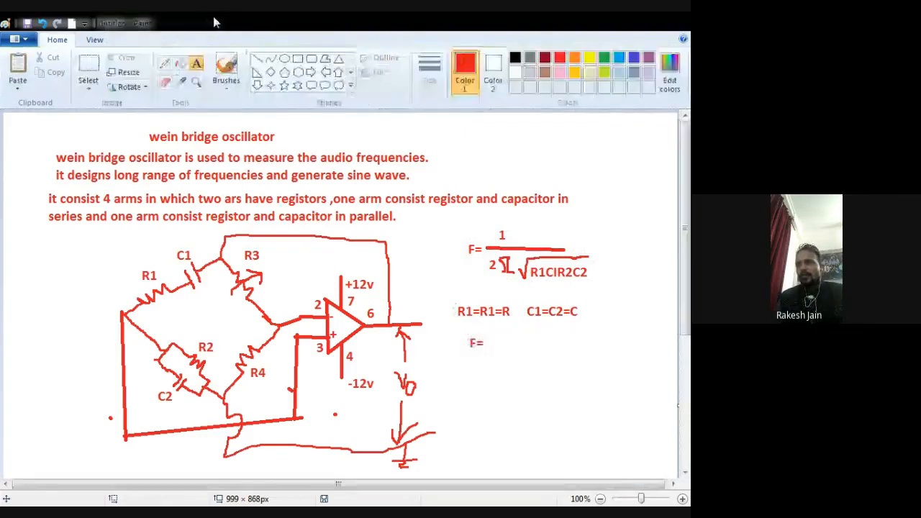
{"action": "left_click", "coordinate": [498, 329]}
{"action": "type", "text": "1"}
{"action": "left_click", "coordinate": [459, 349]}
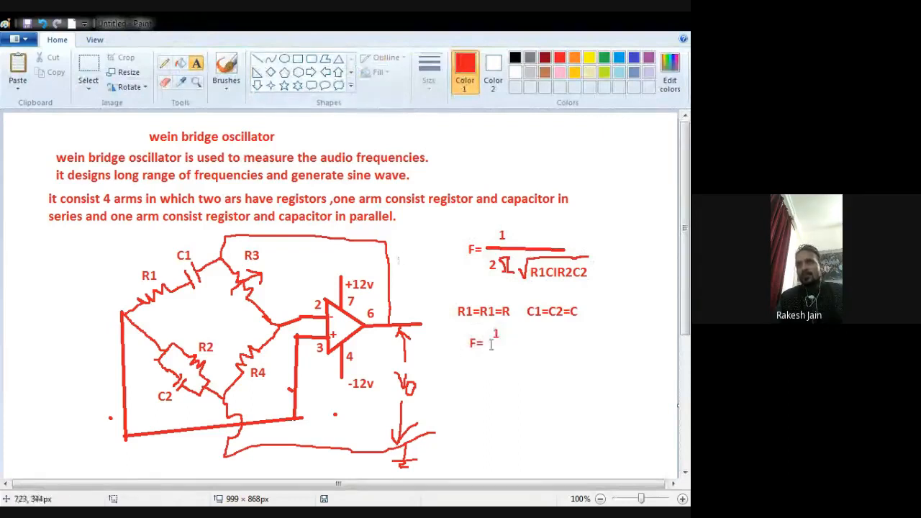
{"action": "left_click", "coordinate": [257, 58]}
{"action": "left_click_drag", "start_coordinate": [488, 342], "coordinate": [530, 343]}
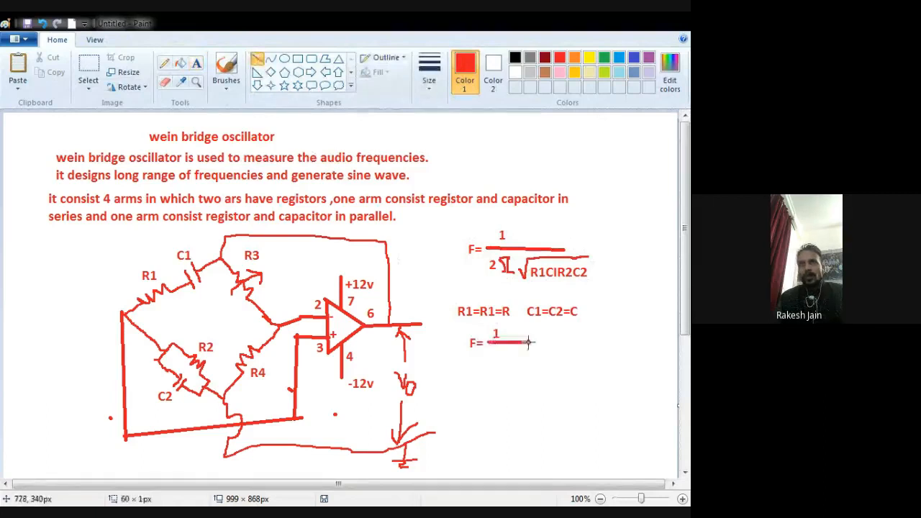
Step: Copy the "2π" from the first formula's denominator and place the copy under the new fraction bar
{"action": "left_click", "coordinate": [89, 66]}
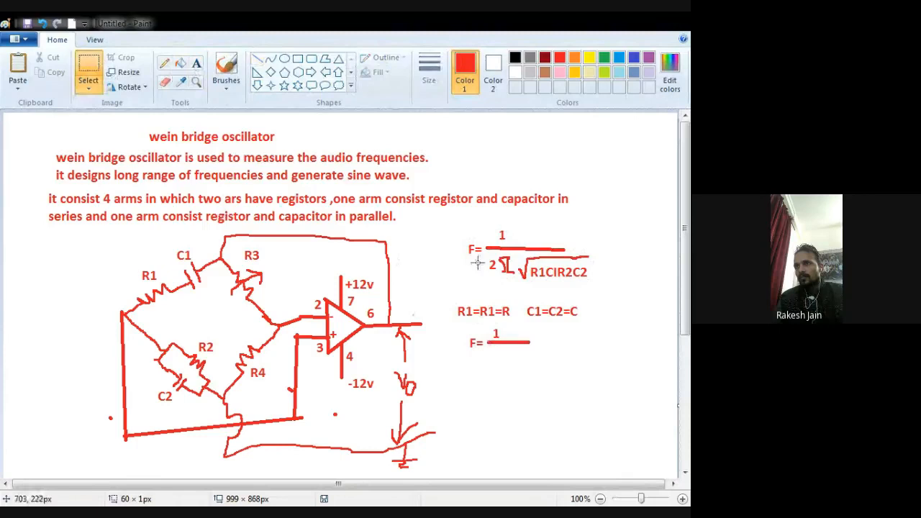
{"action": "left_click_drag", "start_coordinate": [483, 252], "coordinate": [515, 280]}
{"action": "key", "text": "ctrl+c"}
{"action": "key", "text": "ctrl+v"}
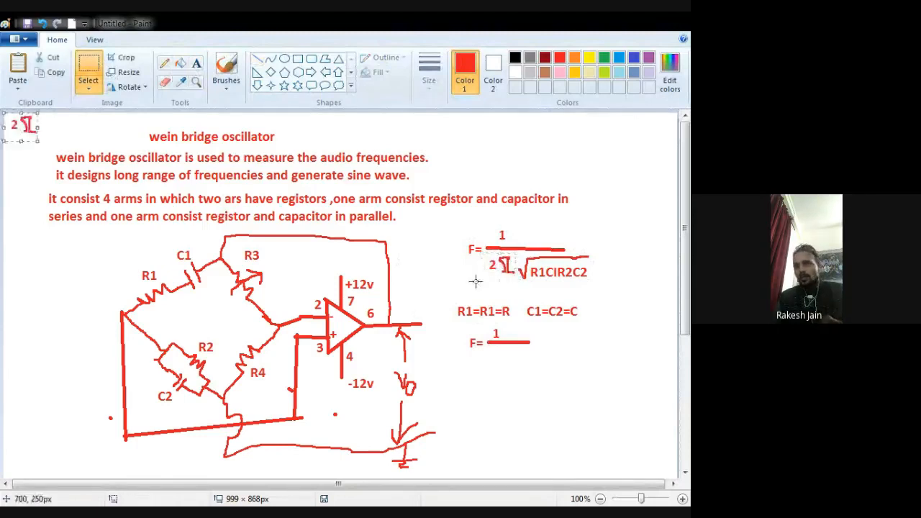
{"action": "left_click_drag", "start_coordinate": [22, 126], "coordinate": [495, 363]}
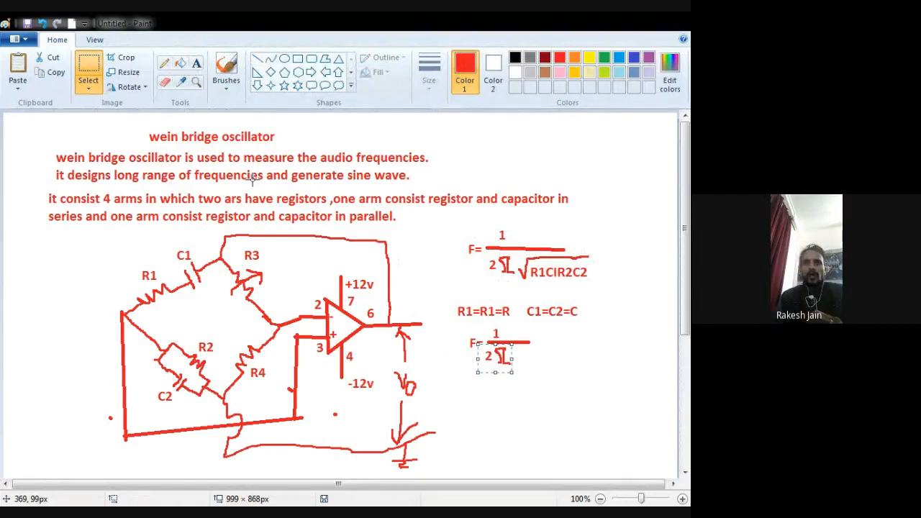
Step: Add the text "RC" right after the copied 2π to complete the denominator
{"action": "left_click", "coordinate": [197, 63]}
{"action": "left_click_drag", "start_coordinate": [510, 348], "coordinate": [531, 359]}
{"action": "type", "text": "RC"}
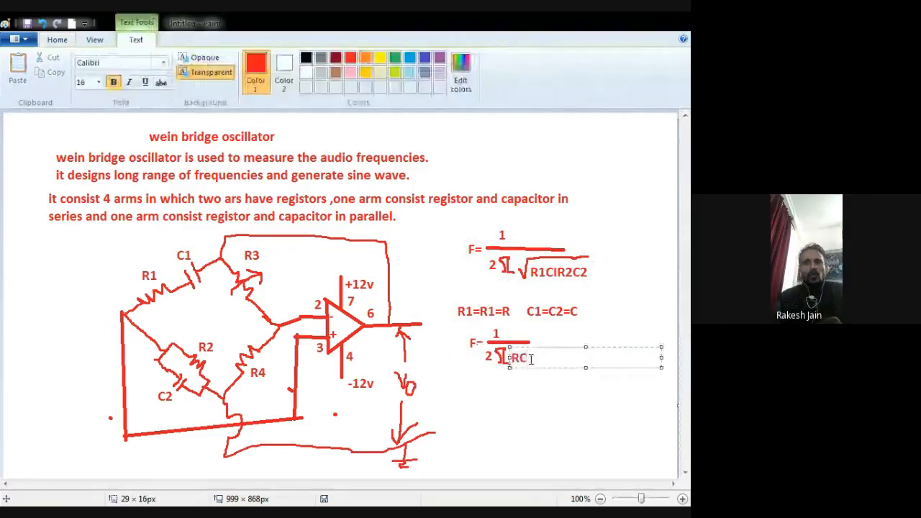
{"action": "left_click", "coordinate": [474, 400]}
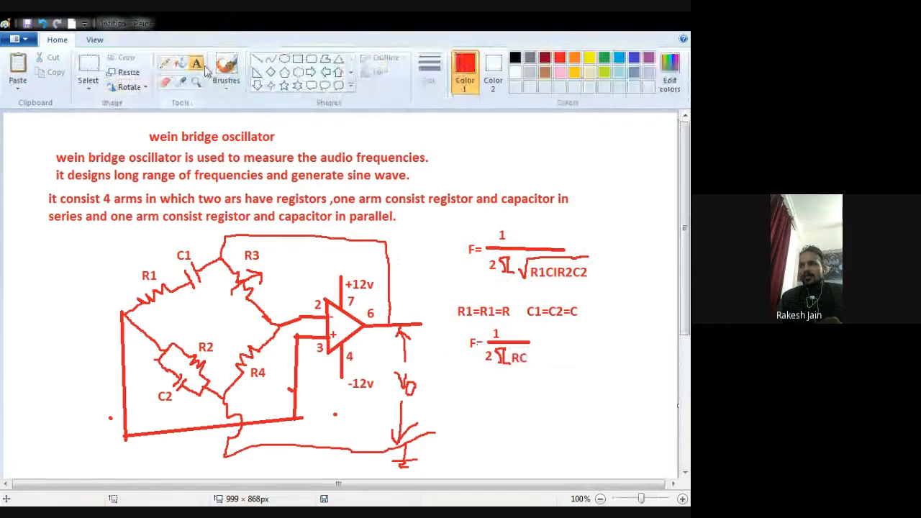
Step: Add the text "LET F=1 KHZ,C=.01" beside the simplified formula, widening its text box so it fits on one line
{"action": "left_click_drag", "start_coordinate": [559, 336], "coordinate": [593, 362]}
{"action": "type", "text": "LET F=1 "}
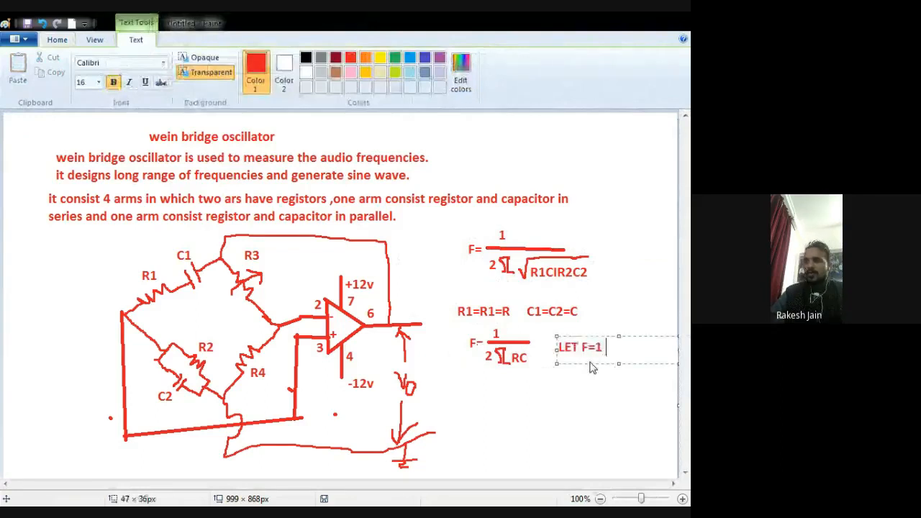
{"action": "type", "text": "KHZ,C=.01"}
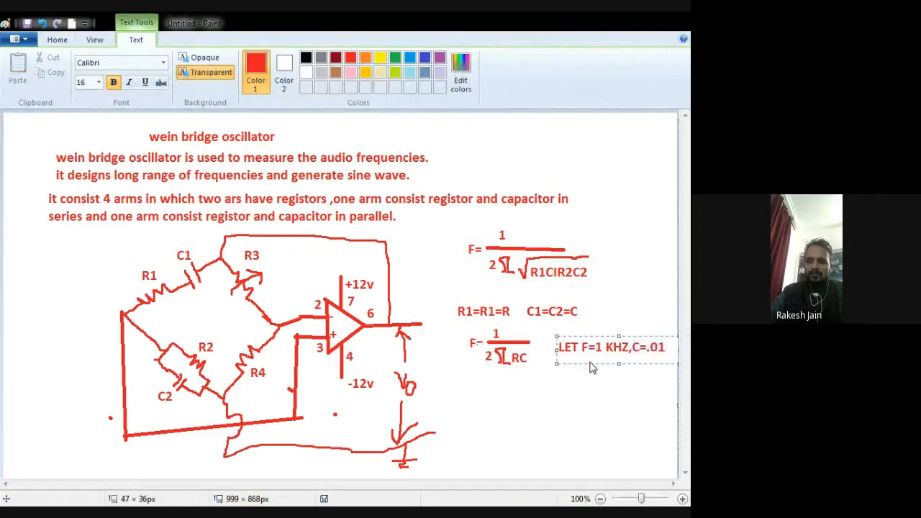
{"action": "type", "text": " M"}
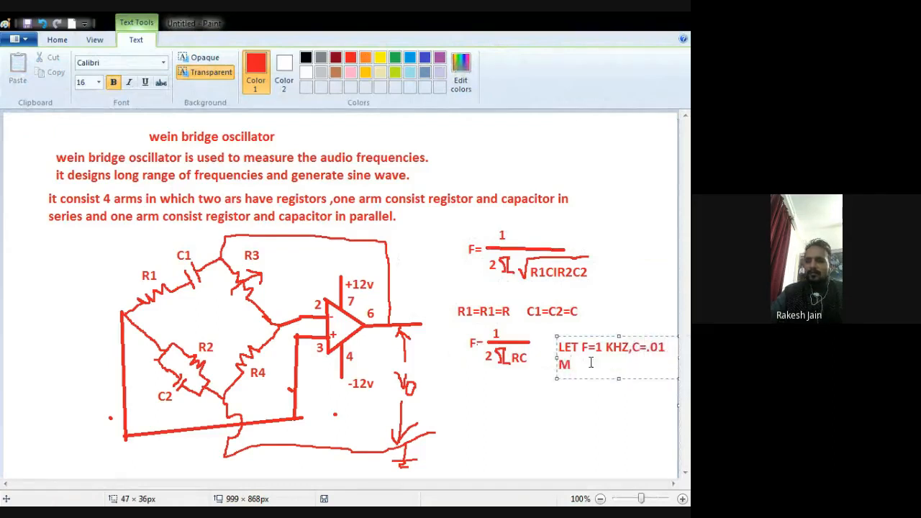
{"action": "type", "text": "F"}
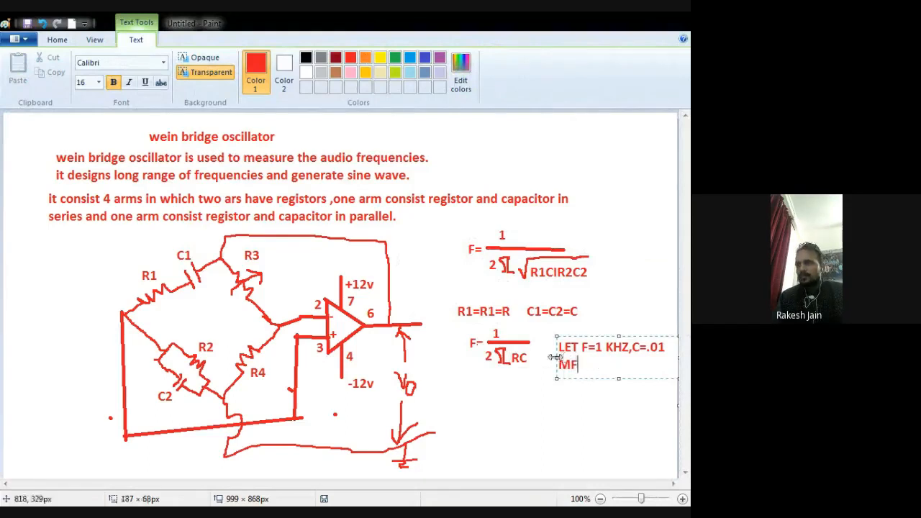
{"action": "left_click_drag", "start_coordinate": [555, 358], "coordinate": [535, 357]}
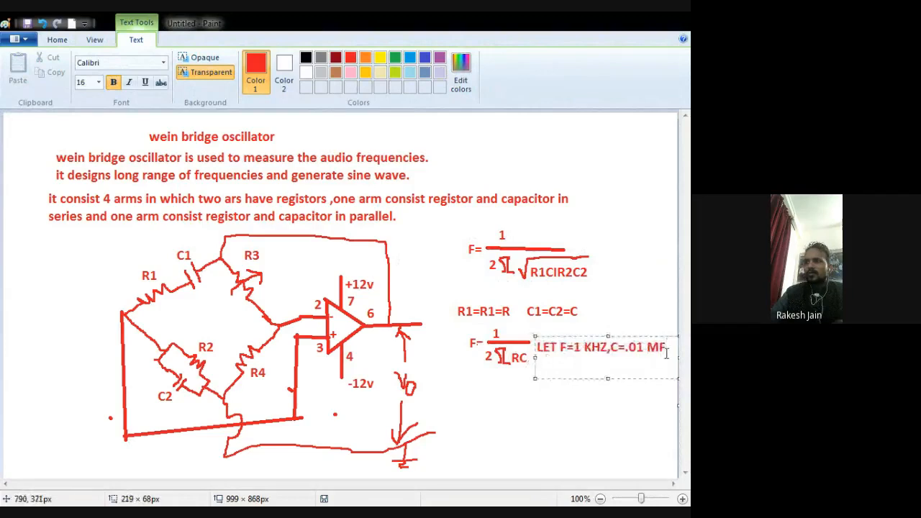
{"action": "key", "text": "BackSpace"}
{"action": "key", "text": "BackSpace"}
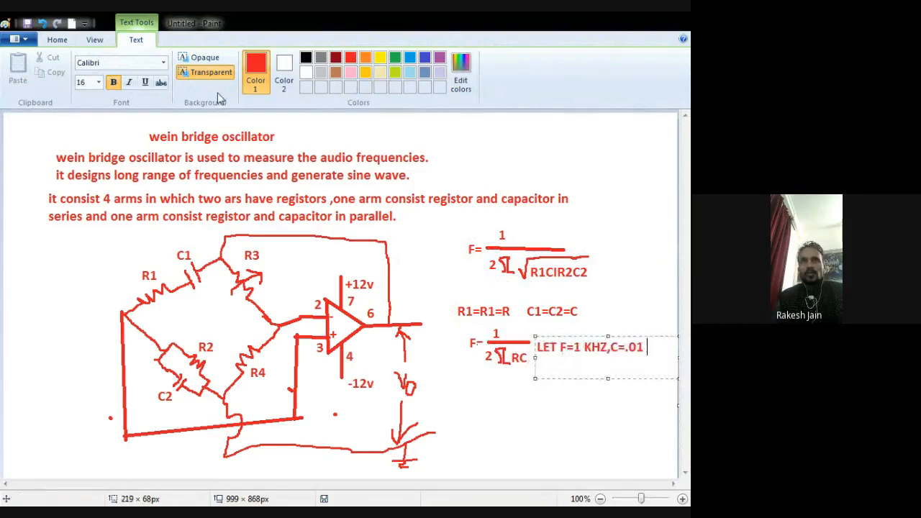
Step: Hand-draw the unit µF after "C=.01" with the Pencil
{"action": "left_click", "coordinate": [53, 42]}
{"action": "left_click", "coordinate": [164, 63]}
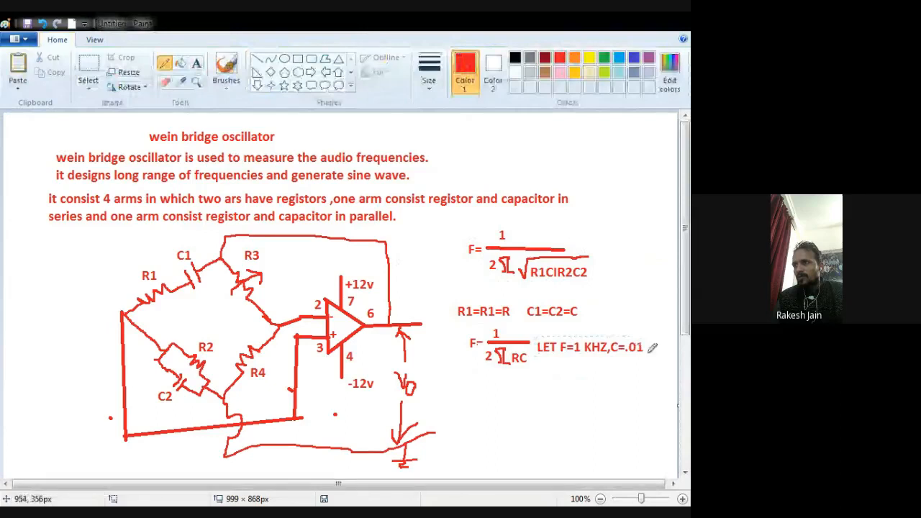
{"action": "mouse_move", "coordinate": [648, 353]}
{"action": "left_mouse_down"}
{"action": "mouse_move", "coordinate": [650, 341]}
{"action": "mouse_move", "coordinate": [662, 352]}
{"action": "mouse_move", "coordinate": [667, 340]}
{"action": "mouse_move", "coordinate": [668, 348]}
{"action": "left_mouse_up"}
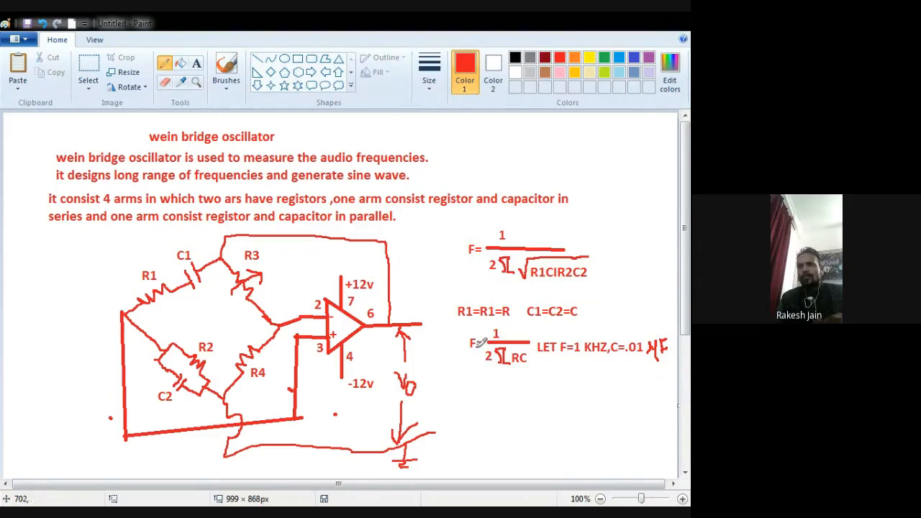
Step: Write the substituted equation "1000 = 1 /(2*3.14*R*.O1*10" below the simplified formula
{"action": "left_click", "coordinate": [195, 64]}
{"action": "left_click_drag", "start_coordinate": [481, 372], "coordinate": [513, 397]}
{"action": "type", "text": "R="}
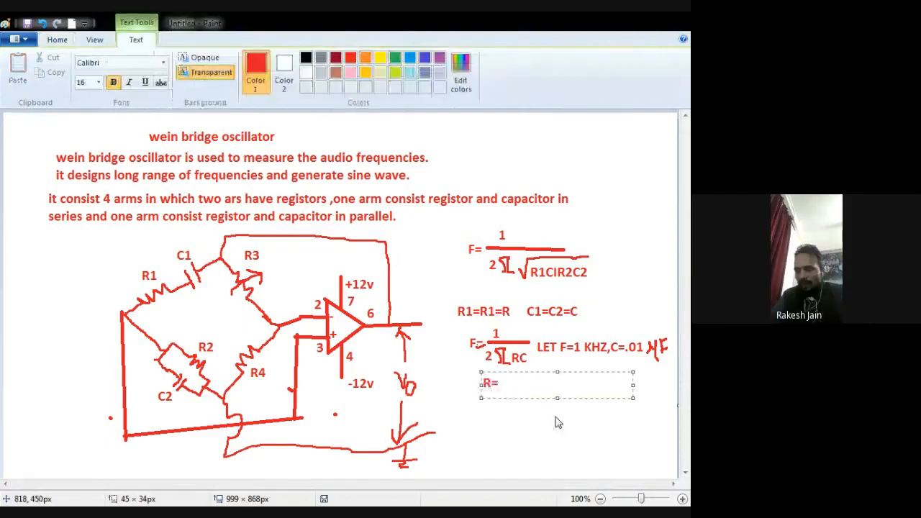
{"action": "key", "text": "BackSpace"}
{"action": "key", "text": "BackSpace"}
{"action": "type", "text": "1000 = "}
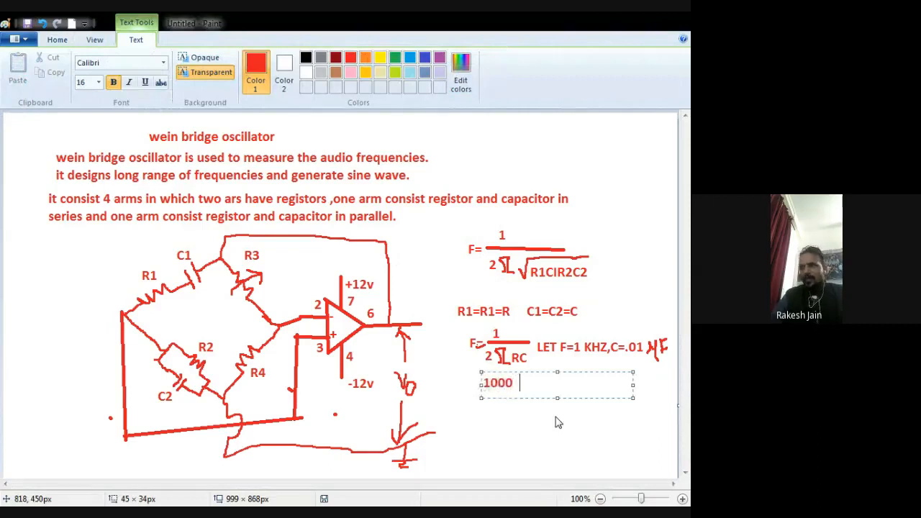
{"action": "type", "text": "1"}
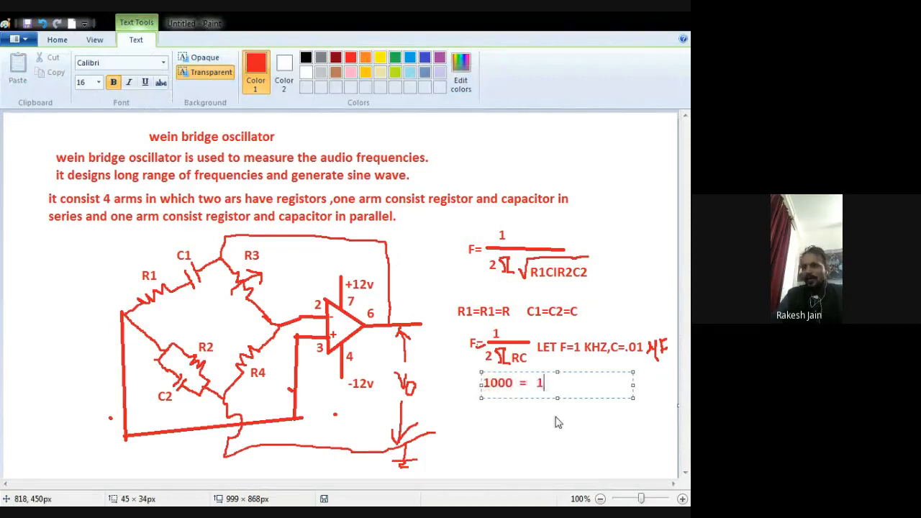
{"action": "type", "text": " /(2"}
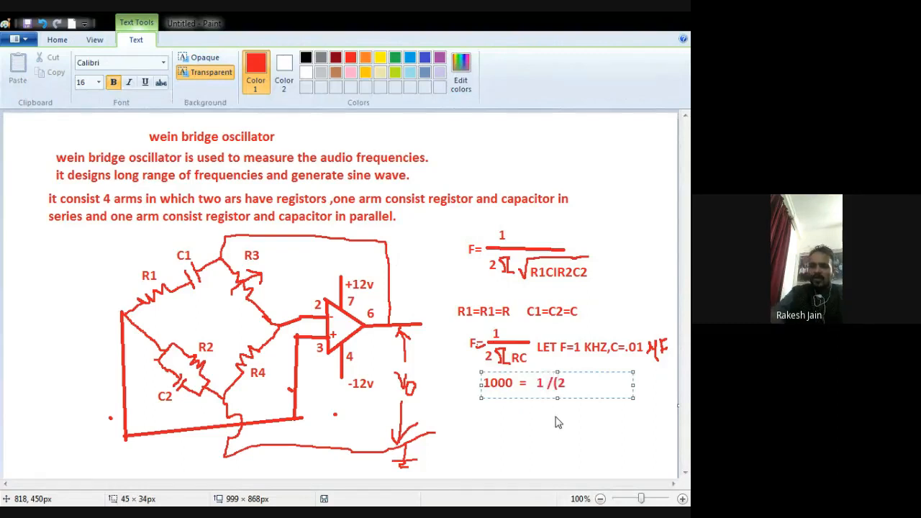
{"action": "type", "text": "*"}
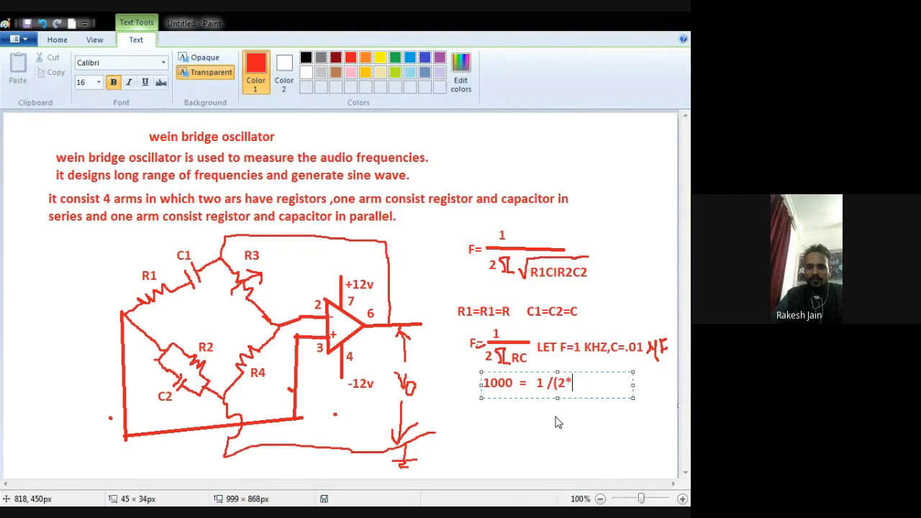
{"action": "type", "text": "3.14"}
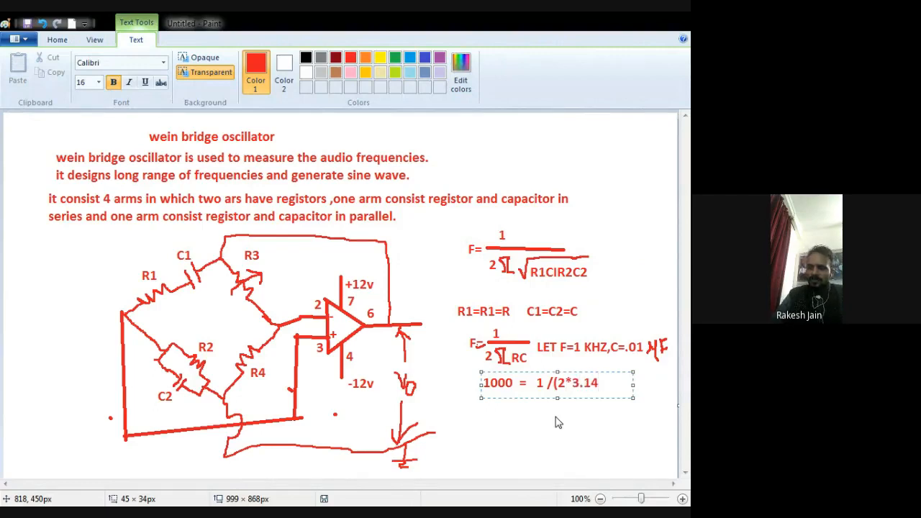
{"action": "type", "text": "*"}
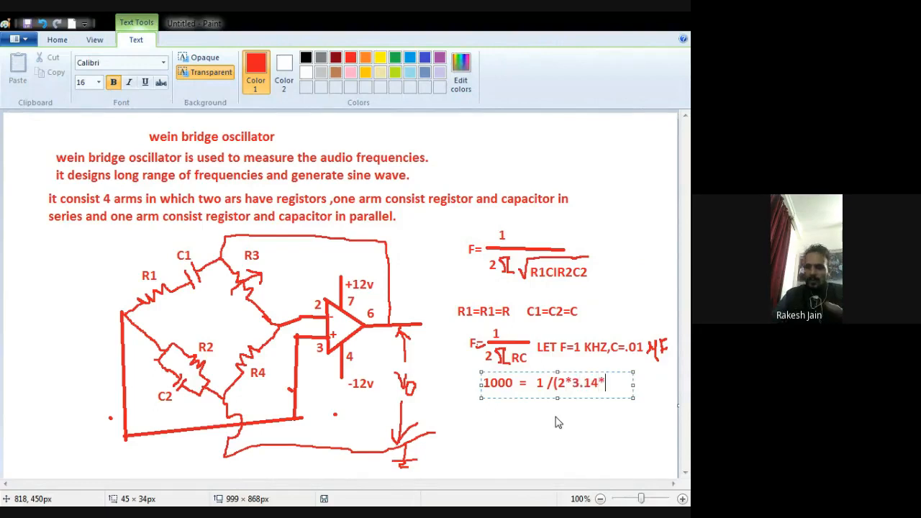
{"action": "type", "text": "R*"}
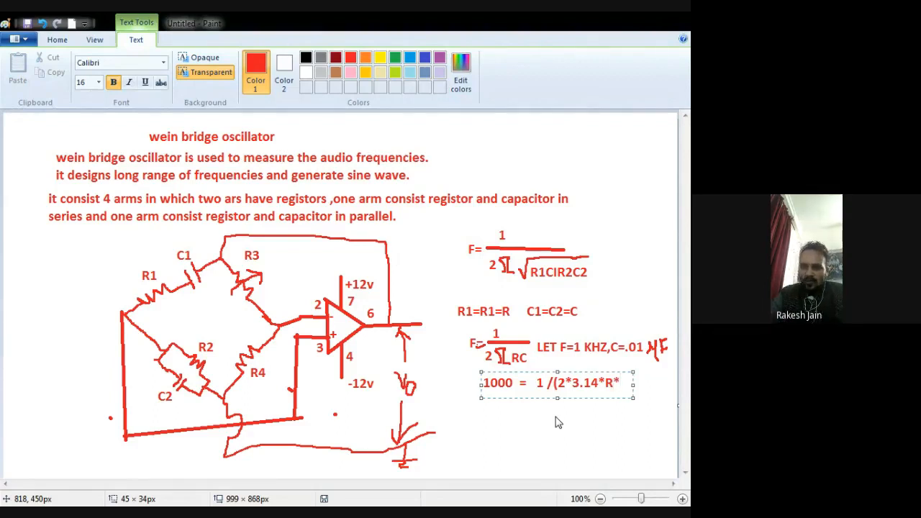
{"action": "type", "text": "."}
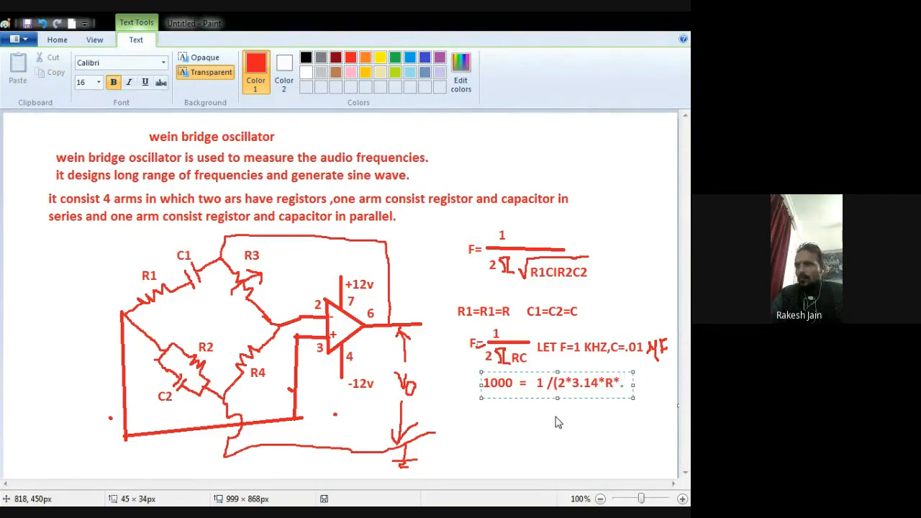
{"action": "type", "text": "O1"}
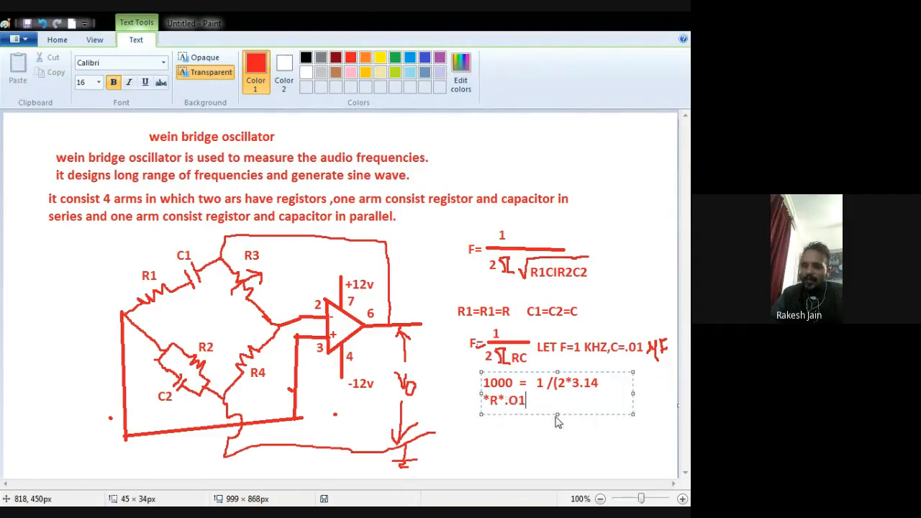
{"action": "type", "text": "*10"}
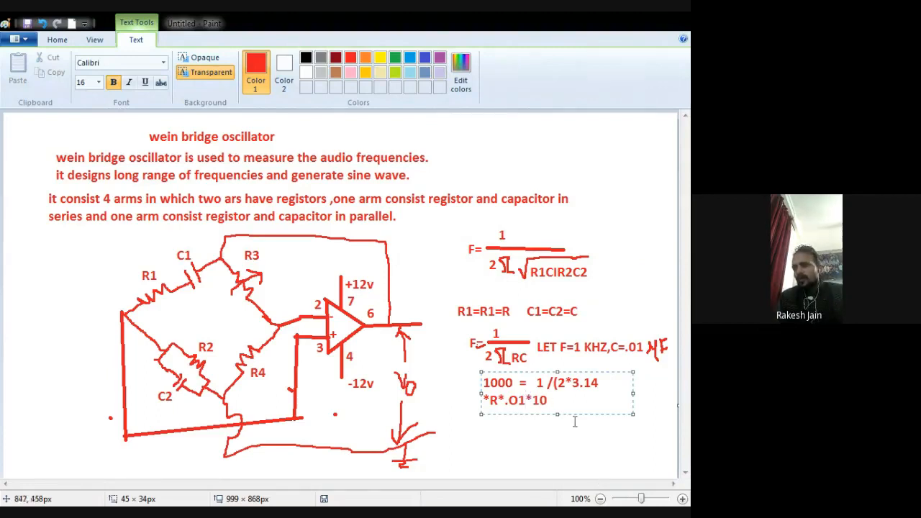
Step: Widen the substituted equation's text box to the canvas edge so the equation fits on one line, and commit the text
{"action": "left_click", "coordinate": [548, 385]}
{"action": "left_click_drag", "start_coordinate": [547, 385], "coordinate": [556, 394]}
{"action": "left_click", "coordinate": [553, 400]}
{"action": "left_click", "coordinate": [555, 395]}
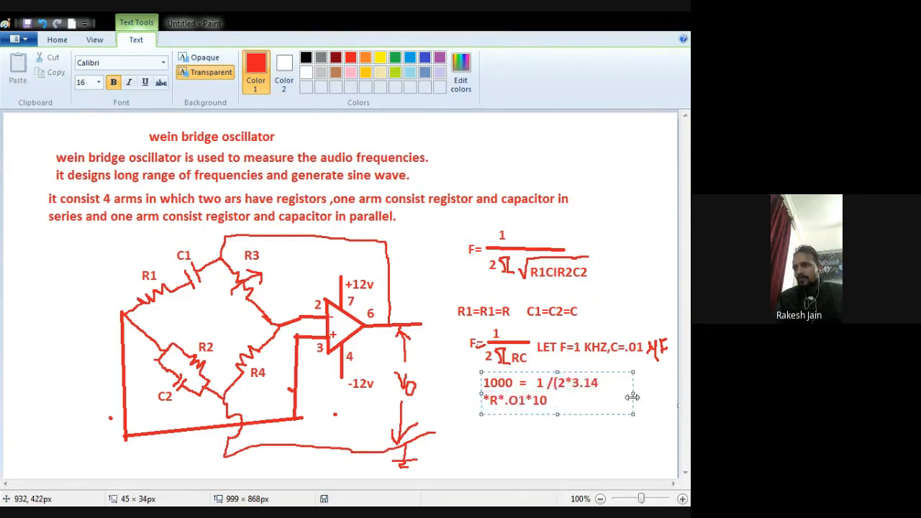
{"action": "left_click_drag", "start_coordinate": [633, 396], "coordinate": [679, 398]}
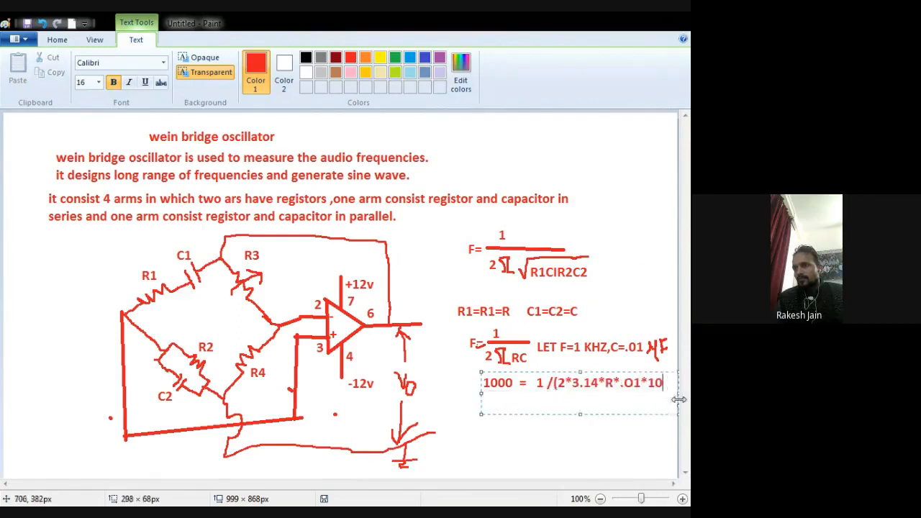
{"action": "left_click", "coordinate": [631, 450]}
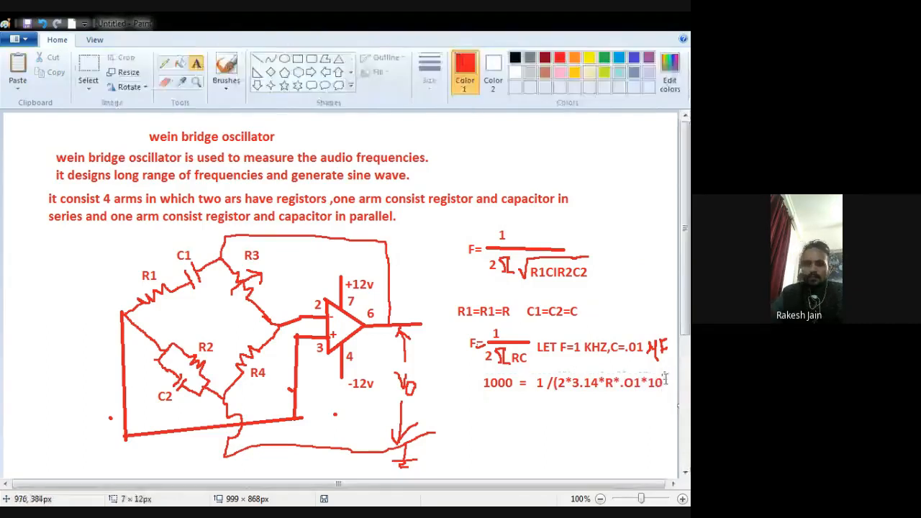
Step: Add the exponent "-6" after the 10 in the substituted equation and close it with a ")"
{"action": "left_click", "coordinate": [667, 379]}
{"action": "type", "text": "-6"}
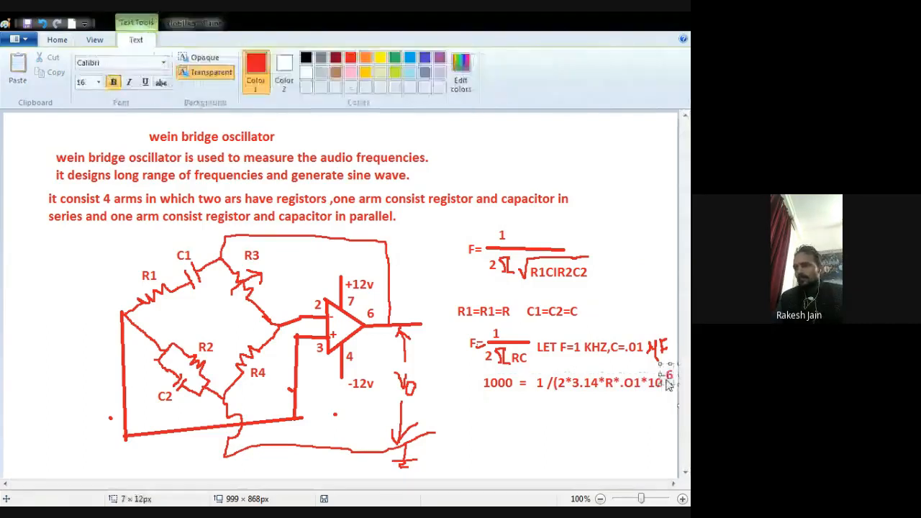
{"action": "left_click", "coordinate": [646, 443]}
{"action": "left_click", "coordinate": [672, 377]}
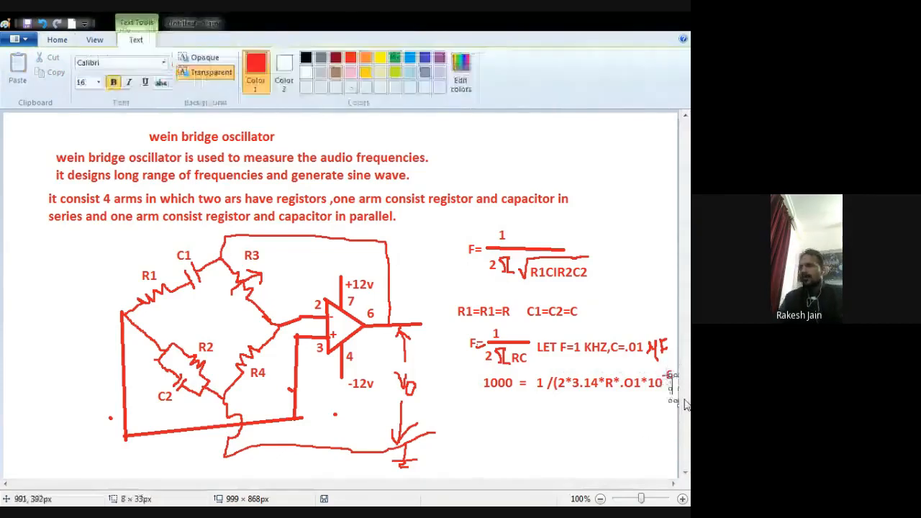
{"action": "type", "text": "0"}
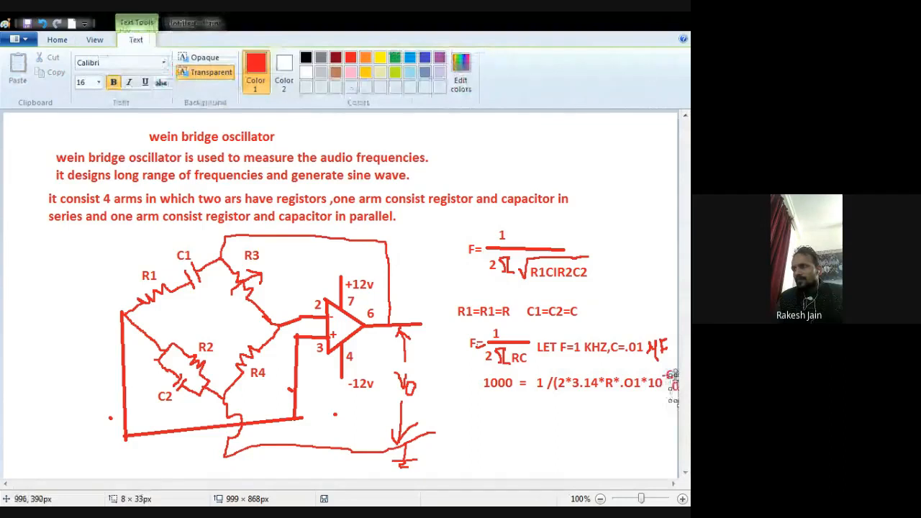
{"action": "key", "text": "BackSpace"}
{"action": "type", "text": ")"}
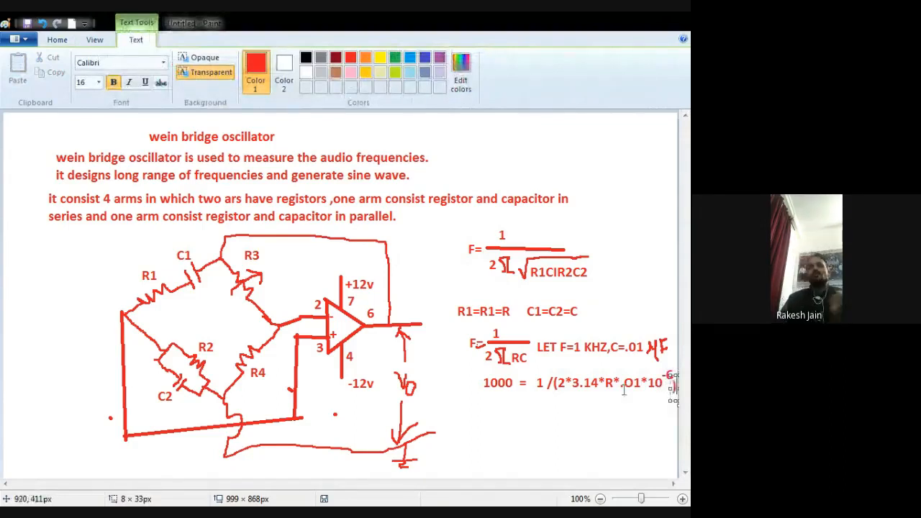
{"action": "left_click", "coordinate": [545, 395]}
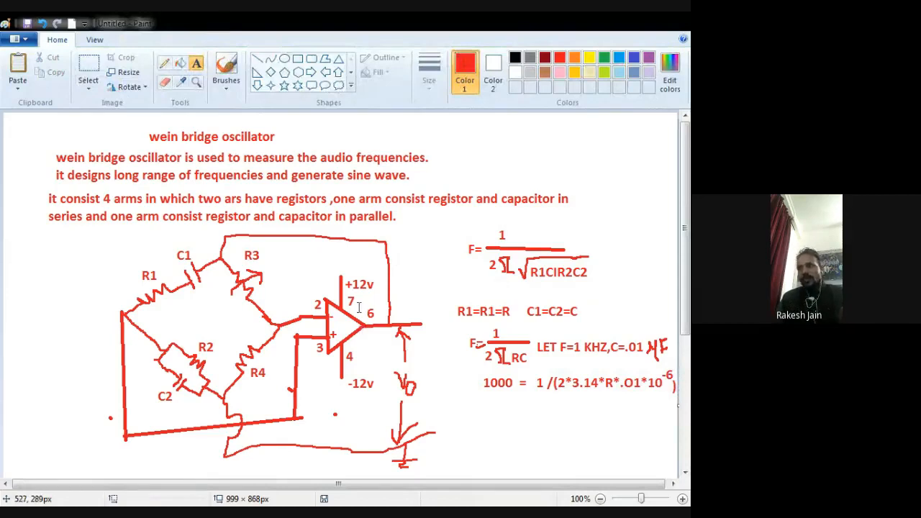
Step: Write the result "R = 15 KOHM" below the substituted equation and commit the text
{"action": "left_click_drag", "start_coordinate": [491, 407], "coordinate": [523, 421]}
{"action": "type", "text": "R"}
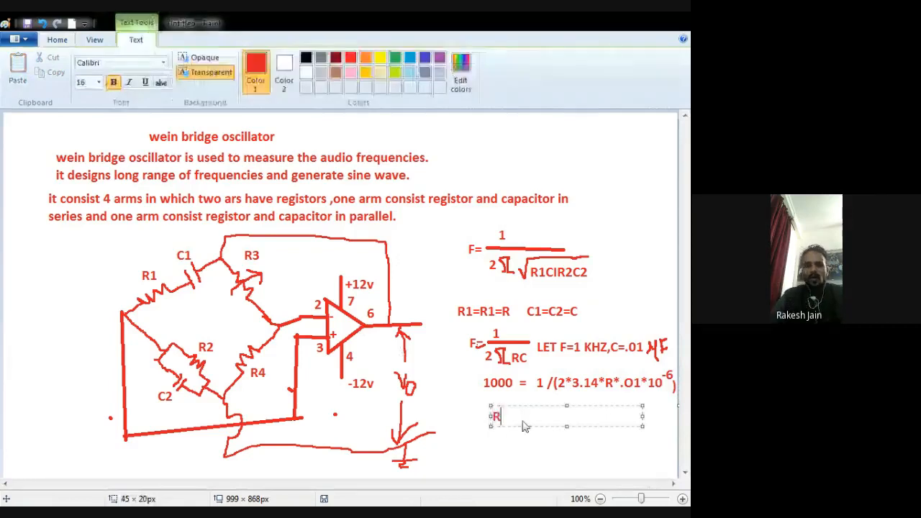
{"action": "type", "text": " ="}
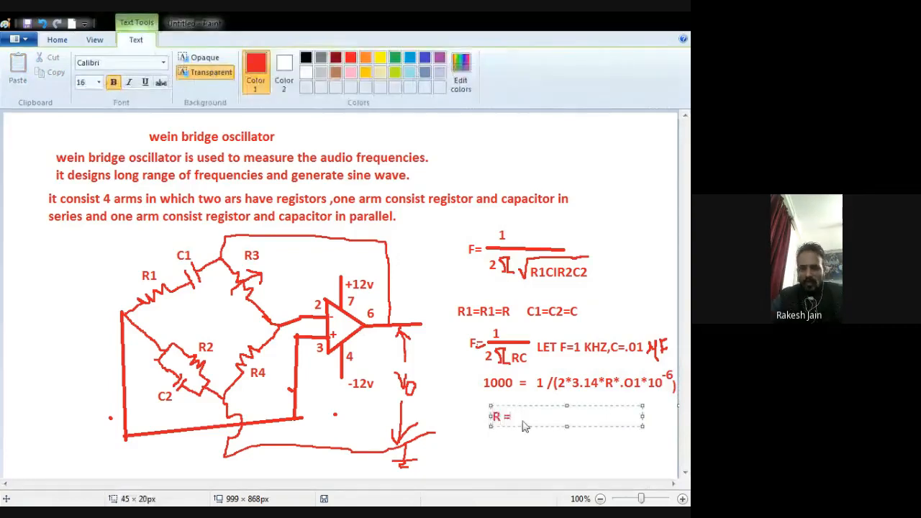
{"action": "type", "text": " 15."}
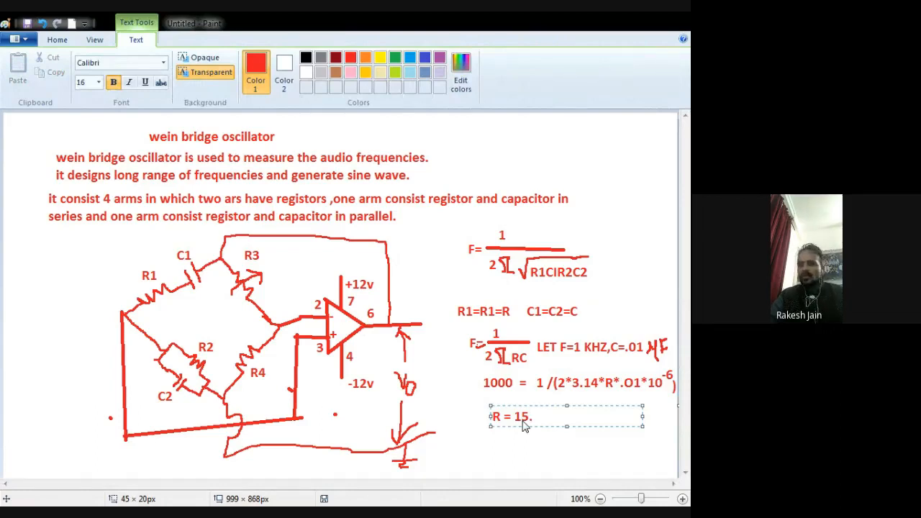
{"action": "key", "text": "BackSpace"}
{"action": "type", "text": "K"}
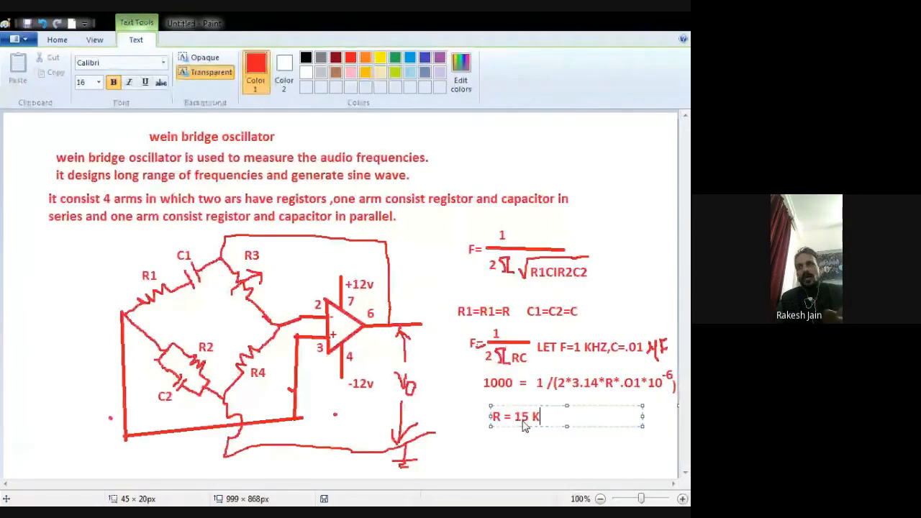
{"action": "type", "text": "OHM"}
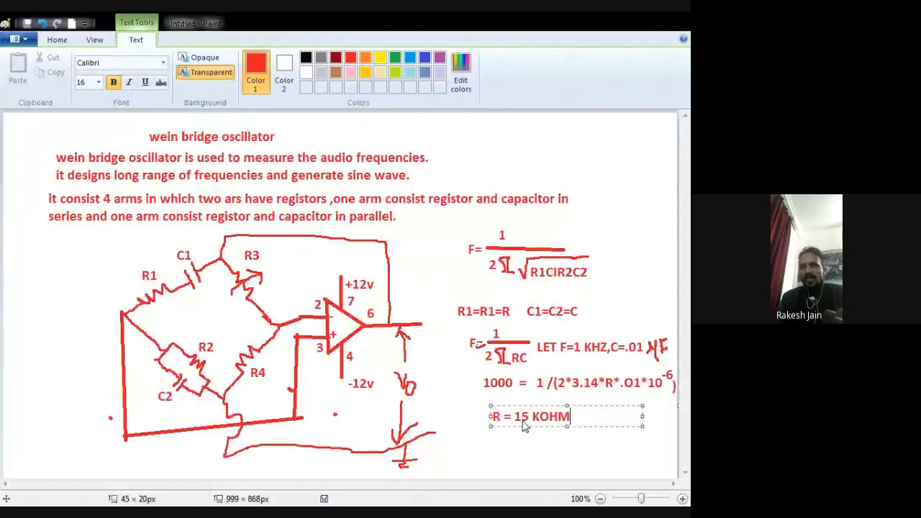
{"action": "left_click", "coordinate": [396, 401]}
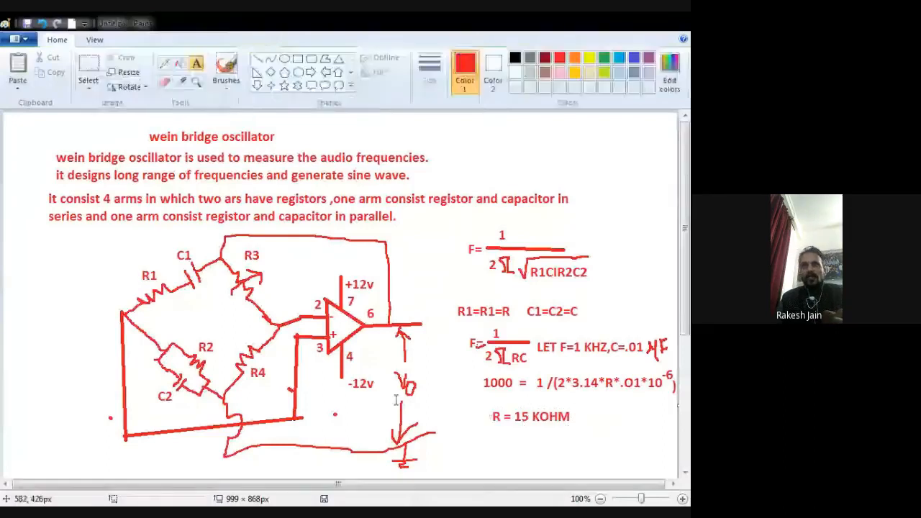
Step: Draw a vertical divider line beside the frequency formula and write "R3/R4 = 2" on its far side
{"action": "left_click", "coordinate": [195, 66]}
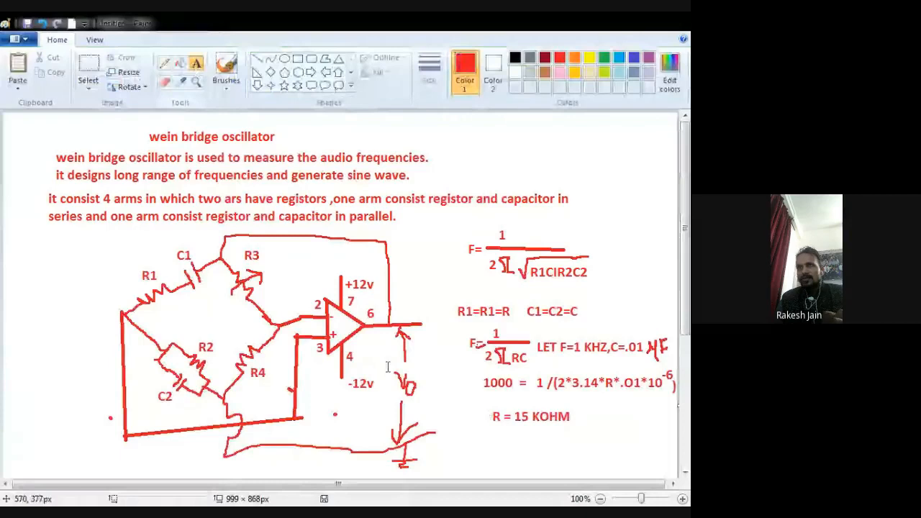
{"action": "left_click", "coordinate": [257, 58]}
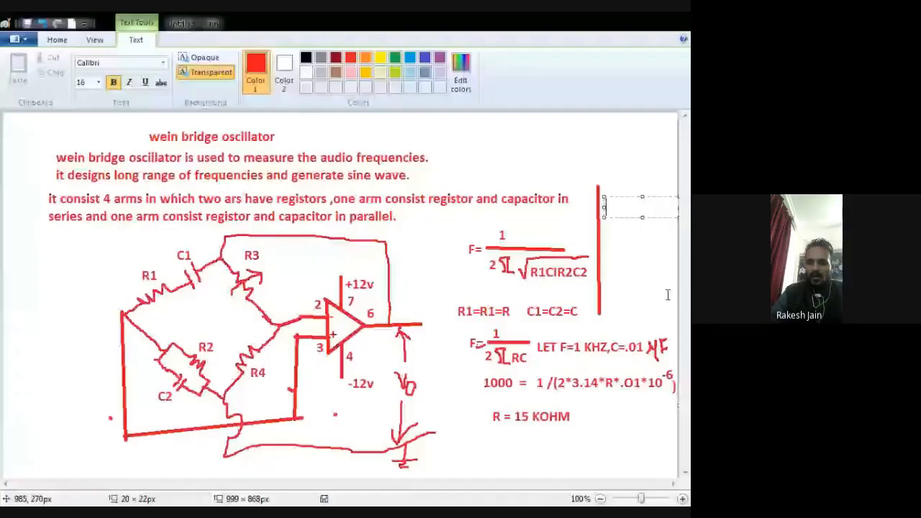
{"action": "type", "text": "R3/R4"}
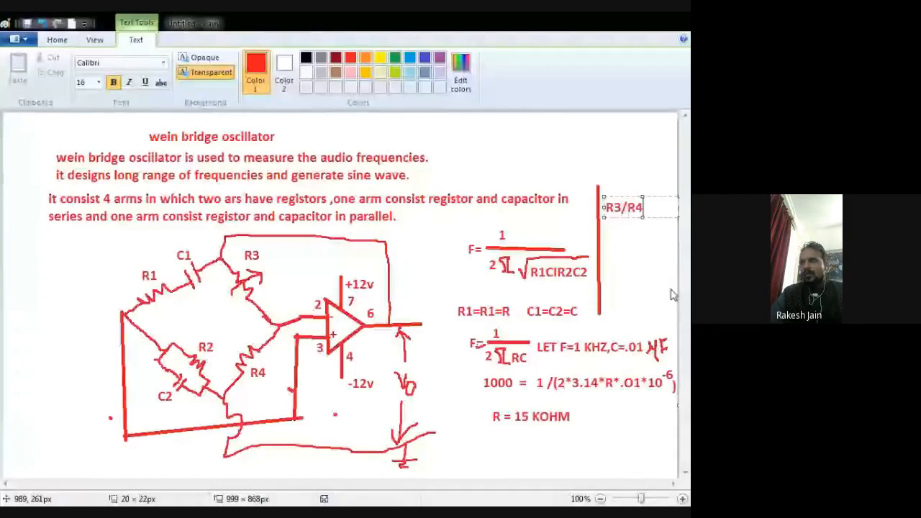
{"action": "type", "text": "  = 2"}
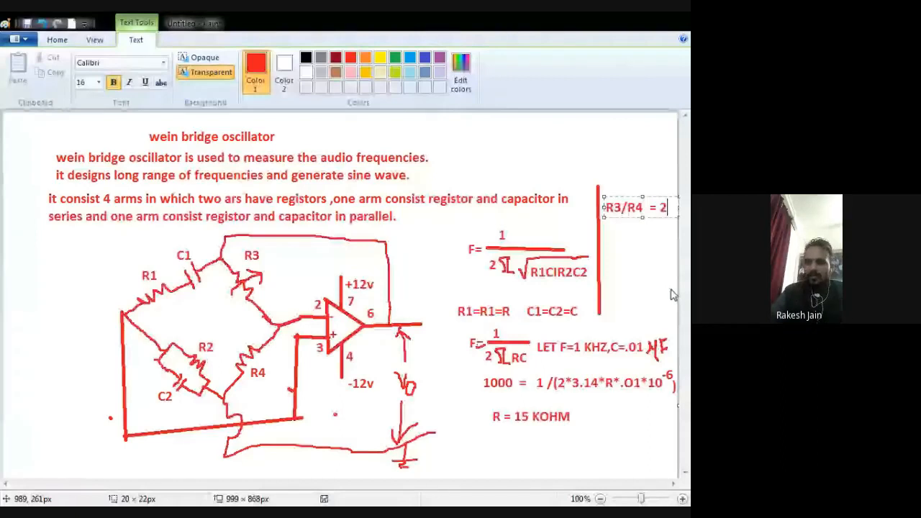
{"action": "left_click", "coordinate": [673, 295]}
Step: Write "R3 = 2 R4" below the R3/R4 ratio
{"action": "left_click_drag", "start_coordinate": [605, 224], "coordinate": [642, 259]}
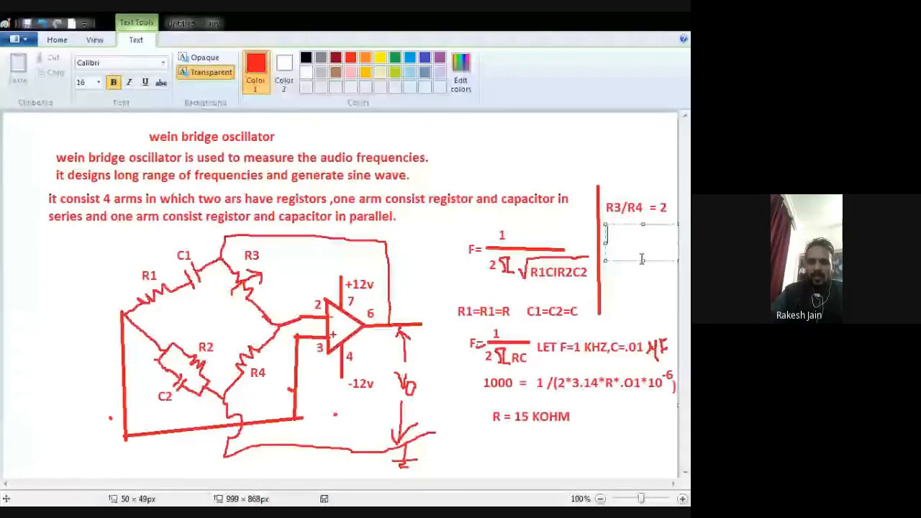
{"action": "type", "text": "R3 = 2 R4"}
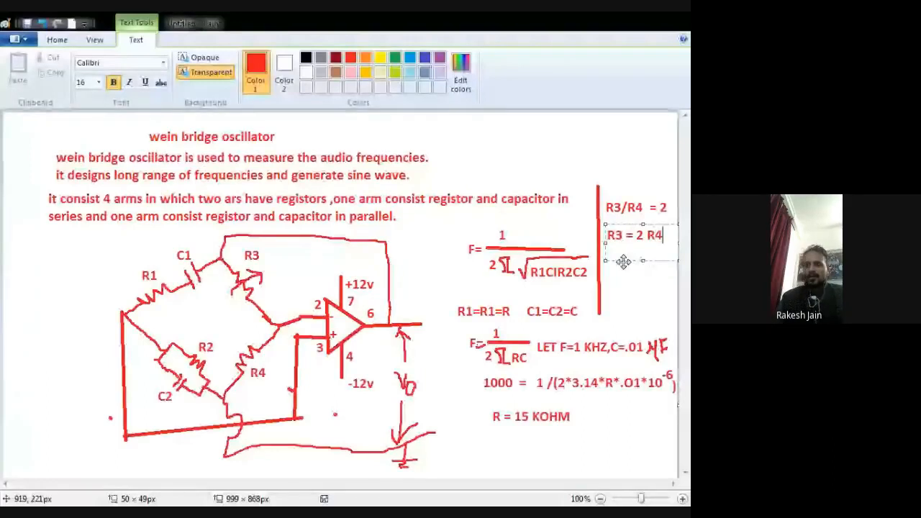
{"action": "left_click", "coordinate": [623, 261]}
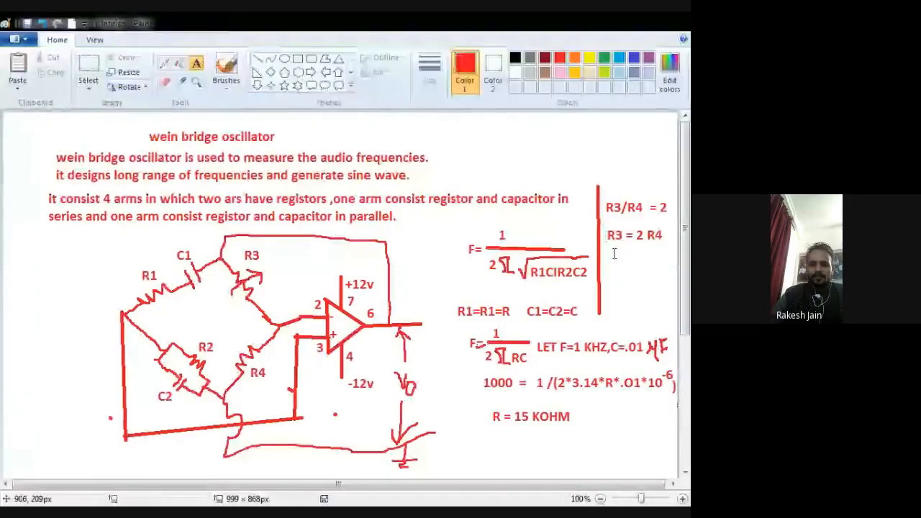
Step: Write "LET R4=1 K" on a single line below the R3 relation, with "R3=2K" beneath it
{"action": "left_click", "coordinate": [615, 254]}
{"action": "type", "text": "LET"}
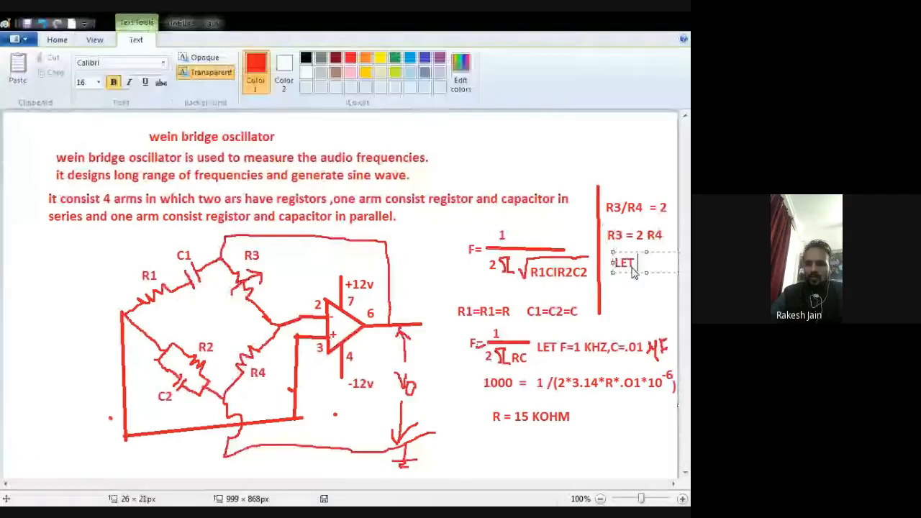
{"action": "type", "text": " R4"}
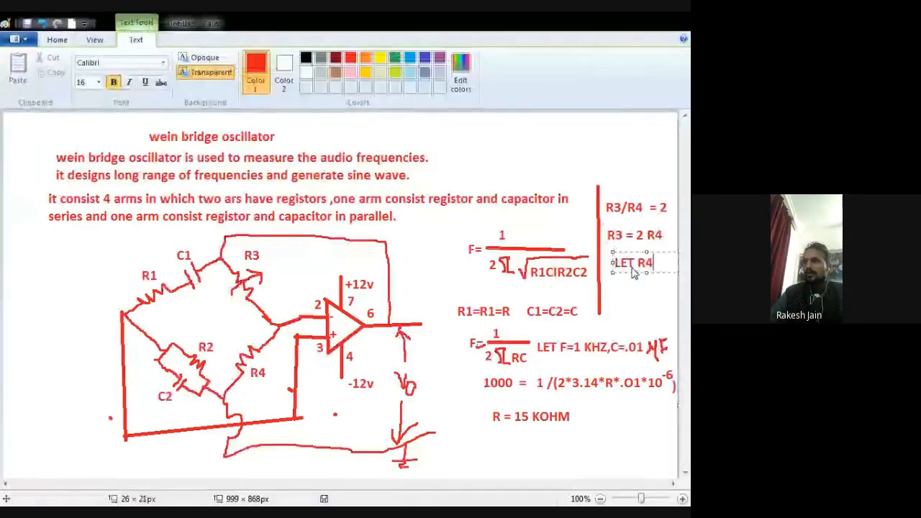
{"action": "type", "text": "=1 K"}
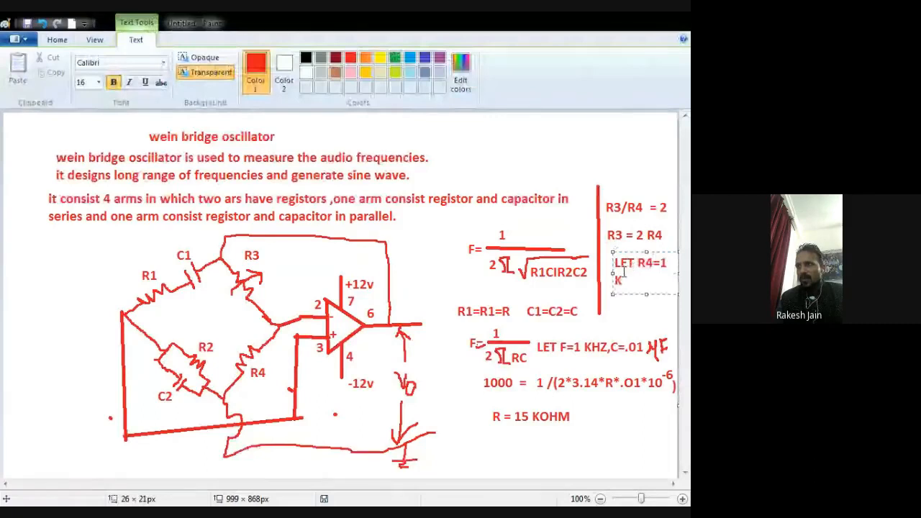
{"action": "left_click_drag", "start_coordinate": [614, 273], "coordinate": [627, 287]}
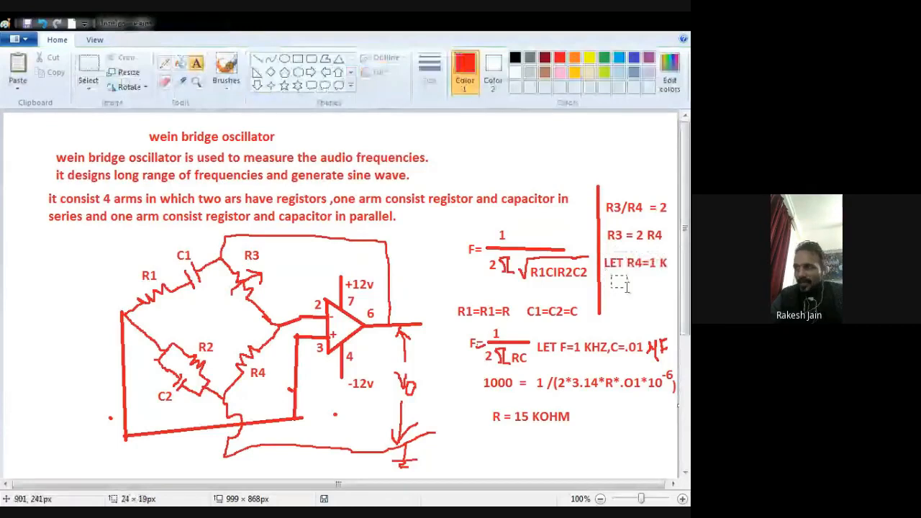
{"action": "type", "text": "R3=2K"}
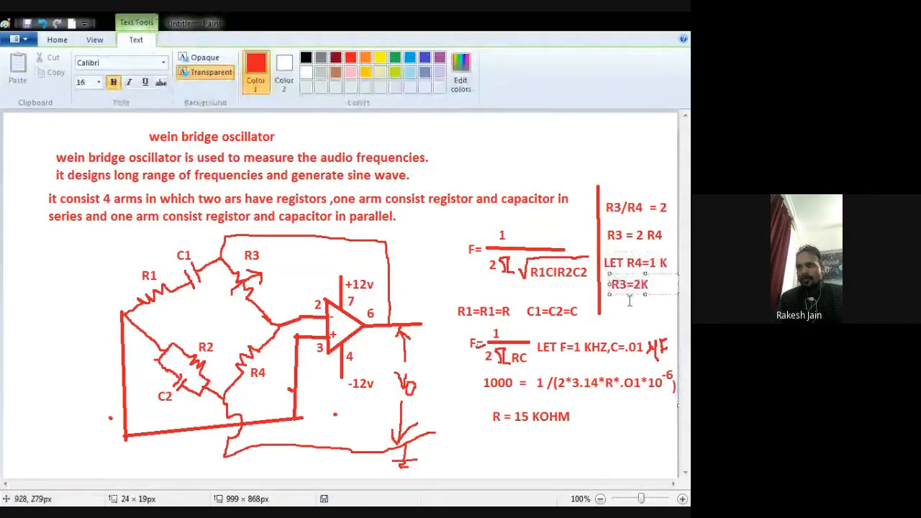
{"action": "left_click", "coordinate": [606, 295]}
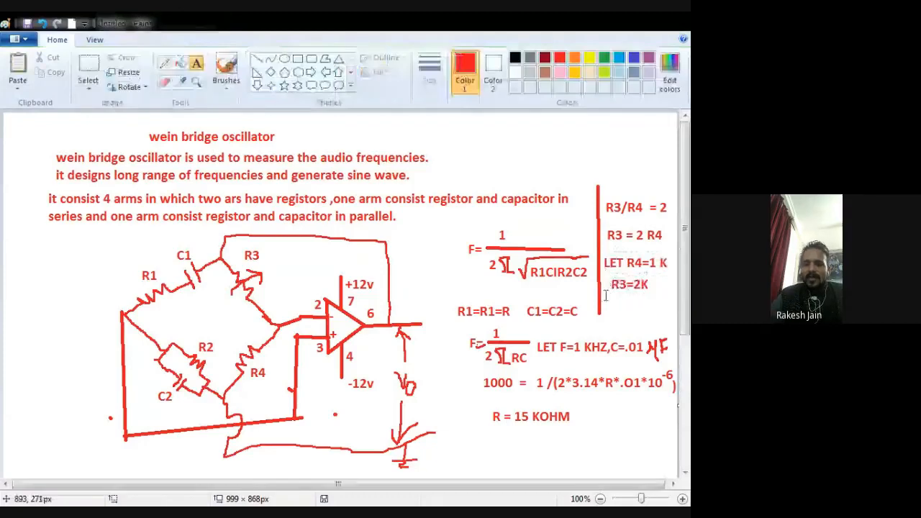
Step: Start a note below "R3=2K" reading "CHOOSE4.7K"
{"action": "left_click", "coordinate": [607, 296]}
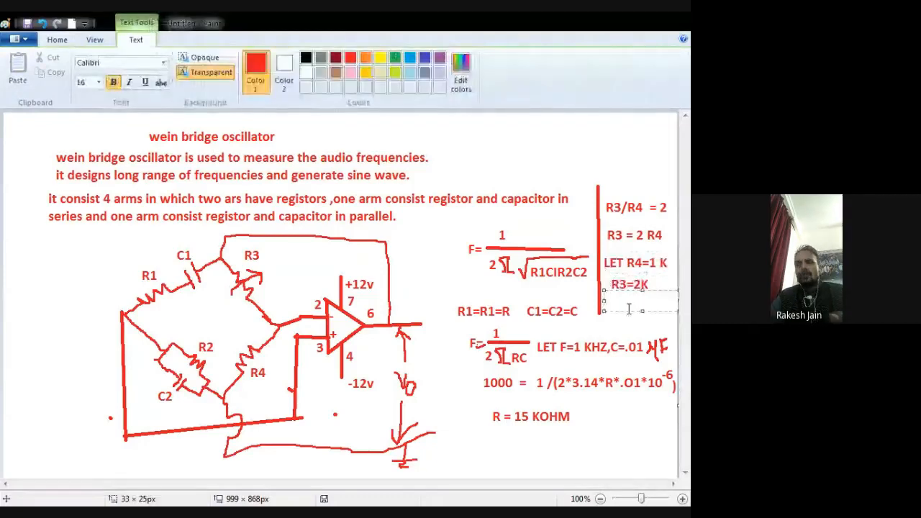
{"action": "type", "text": "4.7K"}
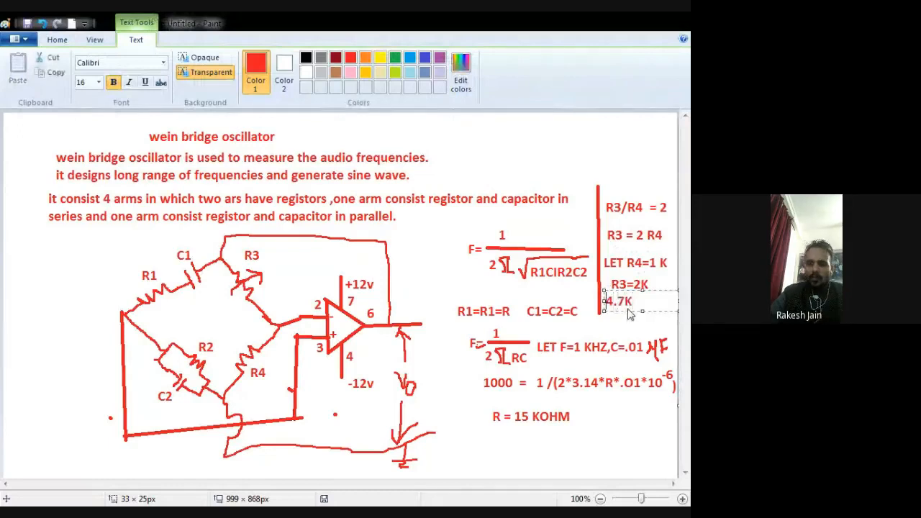
{"action": "key", "text": "Home"}
{"action": "type", "text": "CHOOSE"}
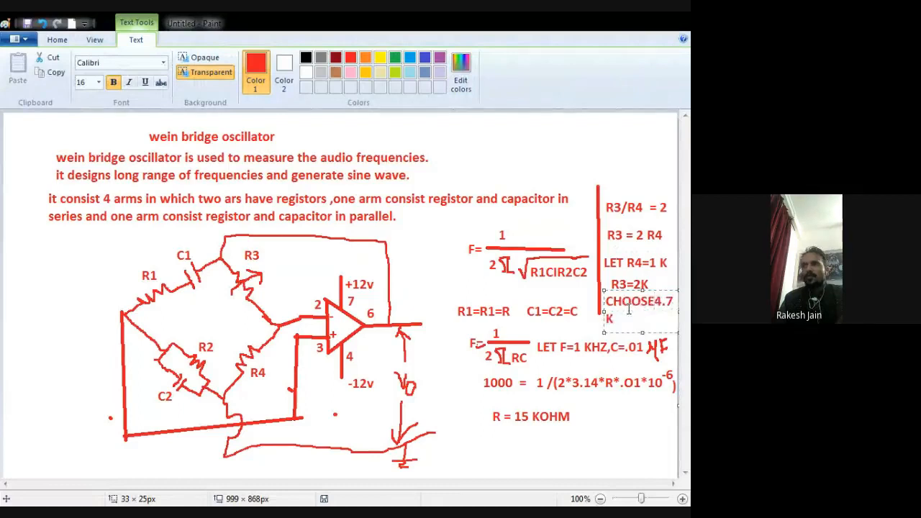
Step: Set the note's font size to 11, extend its wording to "CHOOSE 4.7K POT", and commit it
{"action": "left_click_drag", "start_coordinate": [614, 317], "coordinate": [606, 300]}
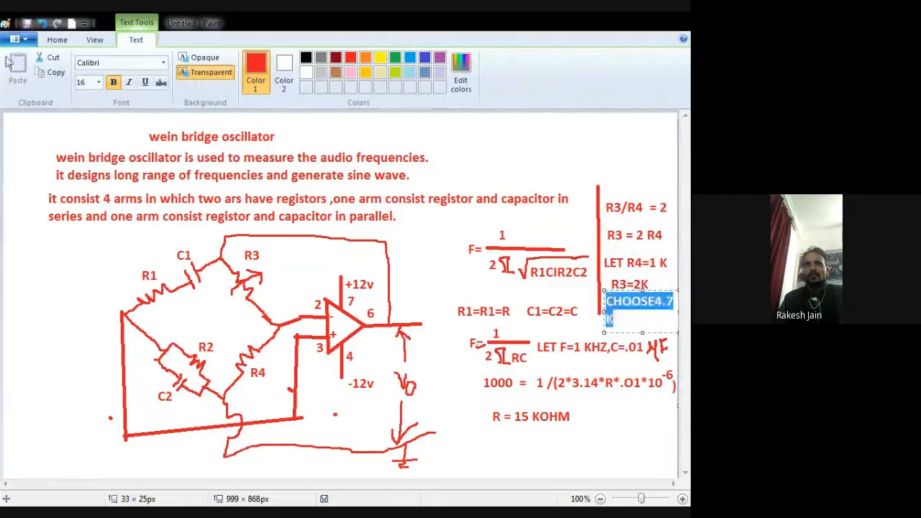
{"action": "left_click", "coordinate": [98, 83]}
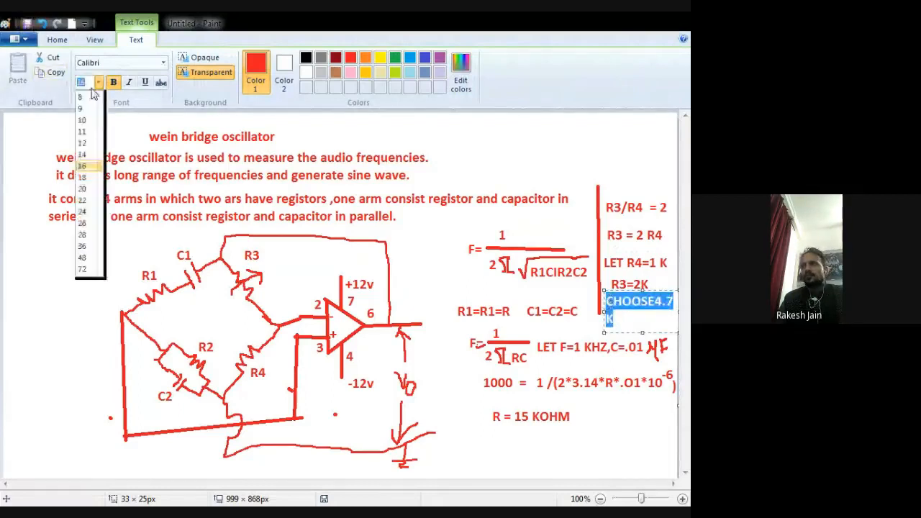
{"action": "left_click", "coordinate": [84, 133]}
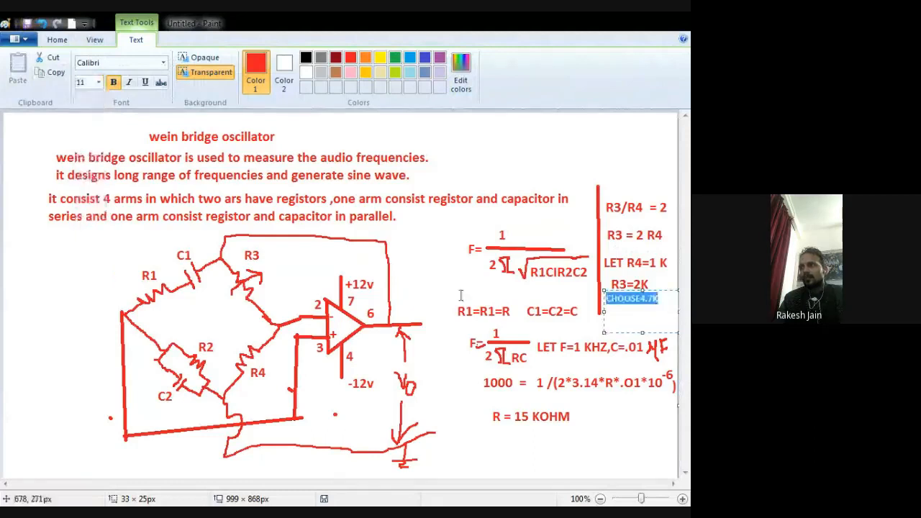
{"action": "left_click", "coordinate": [643, 299]}
{"action": "type", "text": "4.7K"}
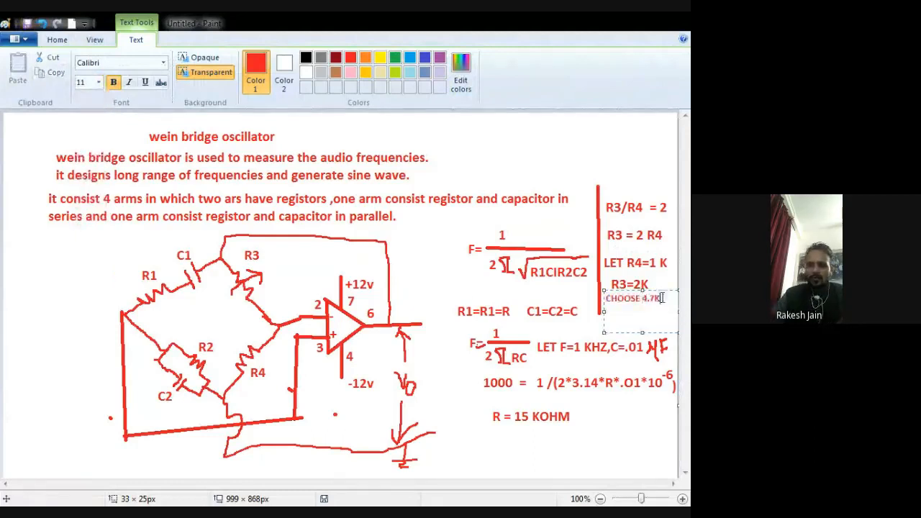
{"action": "type", "text": " POT"}
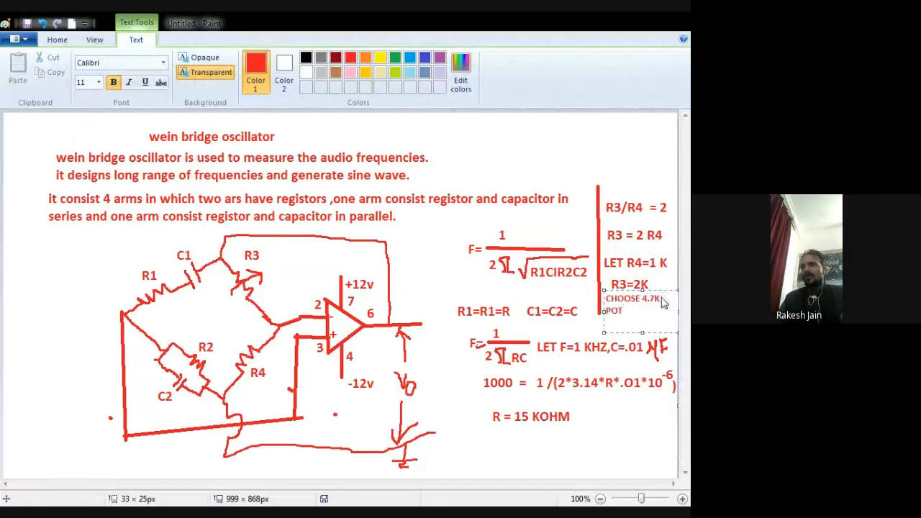
{"action": "left_click", "coordinate": [553, 342]}
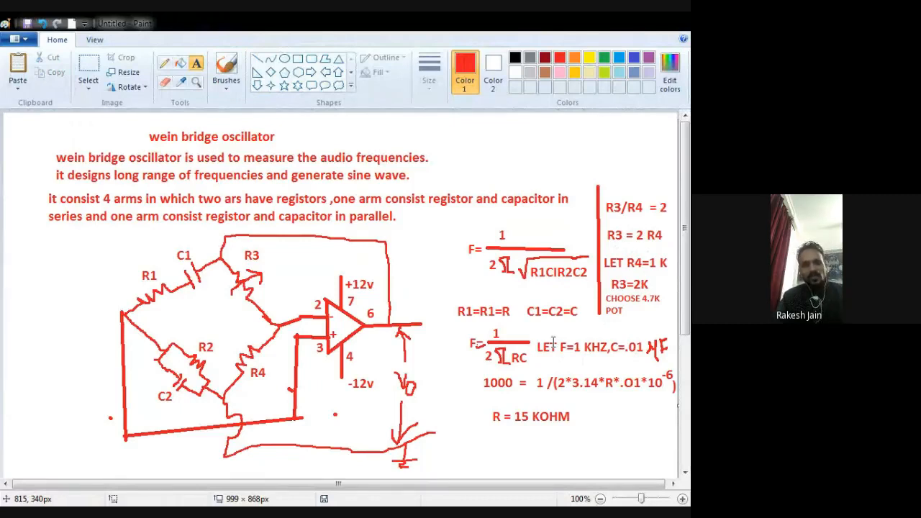
Step: Save the drawing as a PNG named "22-1-2021 PRACTICAL-2 DEC" in the "new ppt jan-2021" folder
{"action": "left_click", "coordinate": [25, 24]}
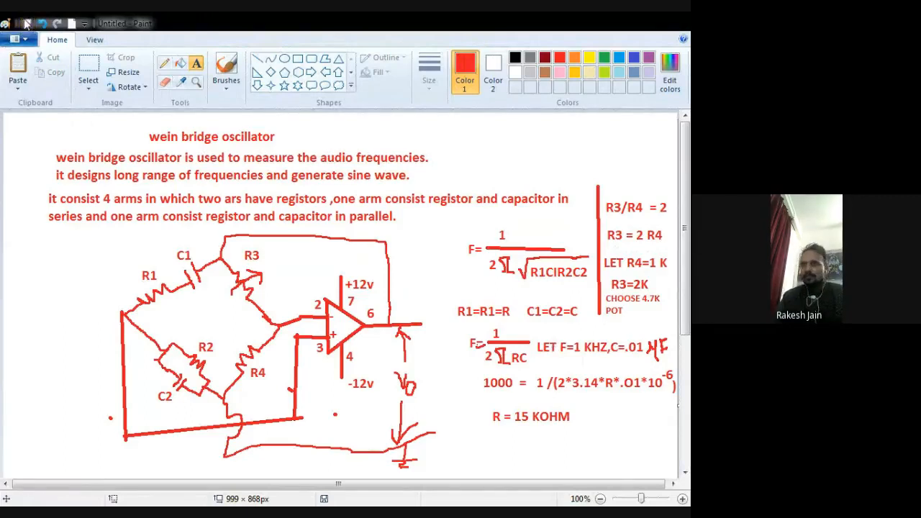
{"action": "type", "text": "22-1-2021 PRACTICAL-2 DEC"}
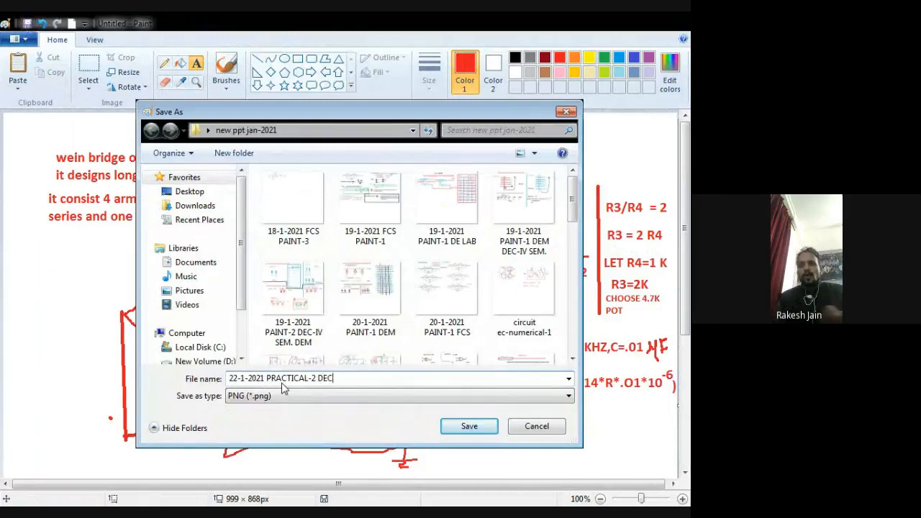
{"action": "key", "text": "Return"}
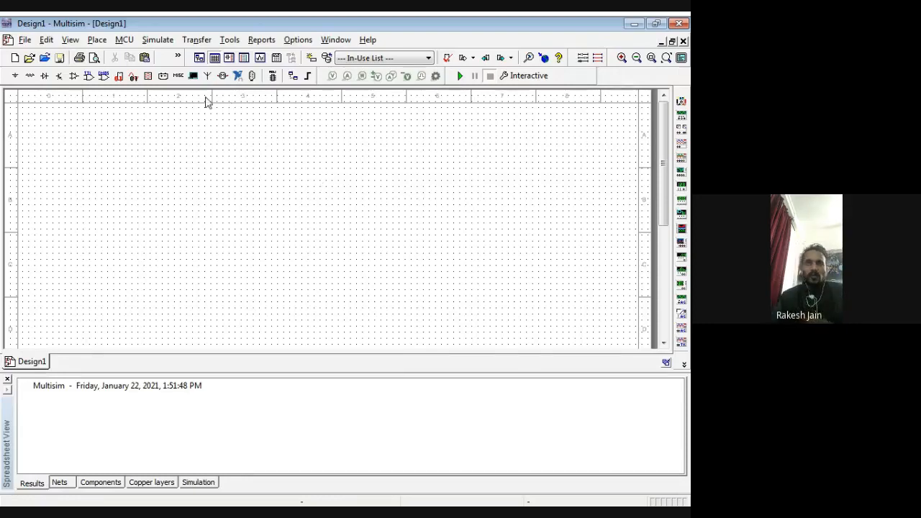
Step: In Multisim, find the 741 op-amp across all component groups and place one near the middle of the blank schematic
{"action": "left_click", "coordinate": [178, 76]}
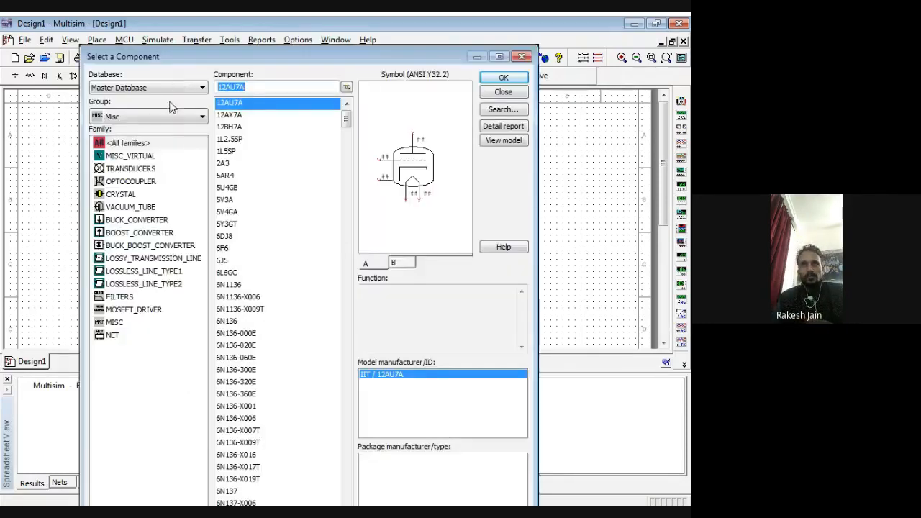
{"action": "left_click", "coordinate": [165, 119]}
{"action": "left_click", "coordinate": [171, 130]}
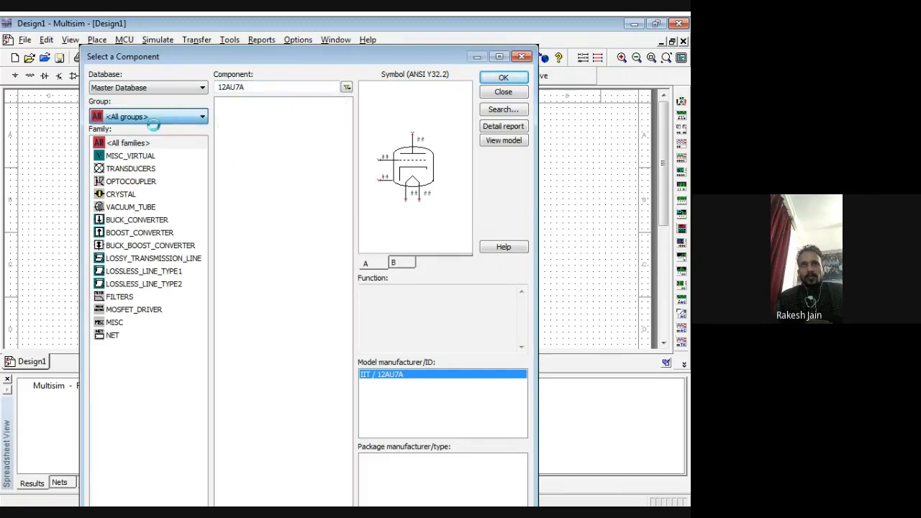
{"action": "double_click", "coordinate": [254, 88]}
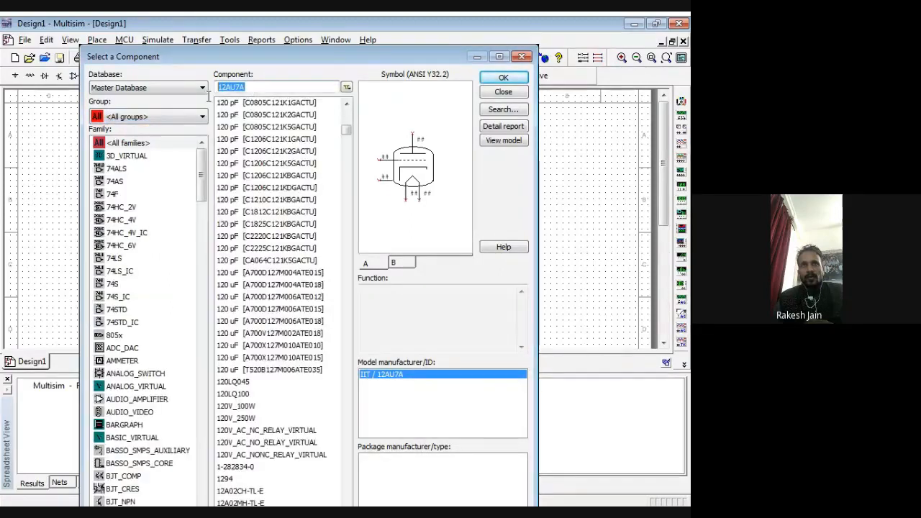
{"action": "type", "text": "741"}
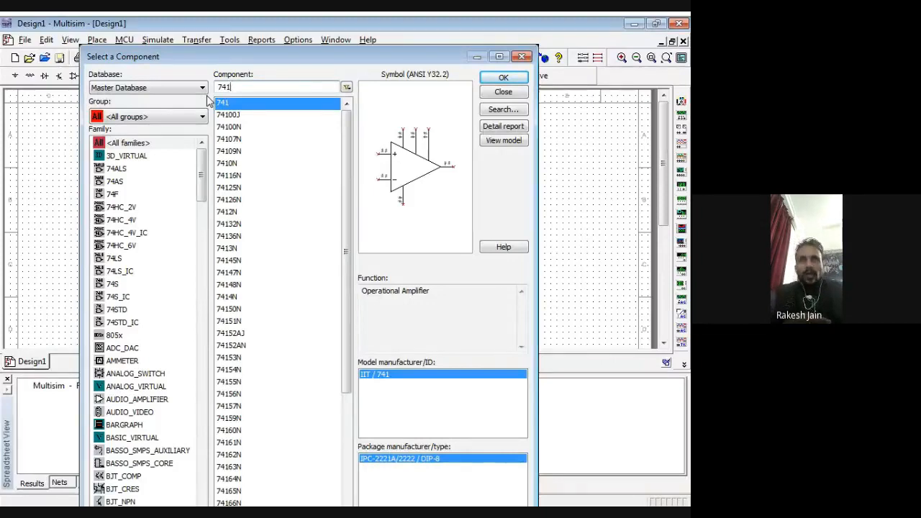
{"action": "left_click", "coordinate": [490, 79]}
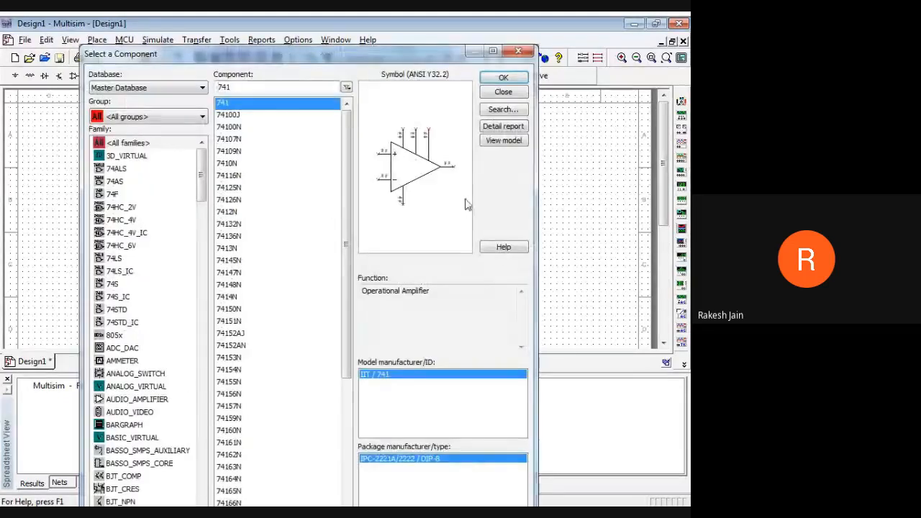
{"action": "left_click", "coordinate": [520, 52]}
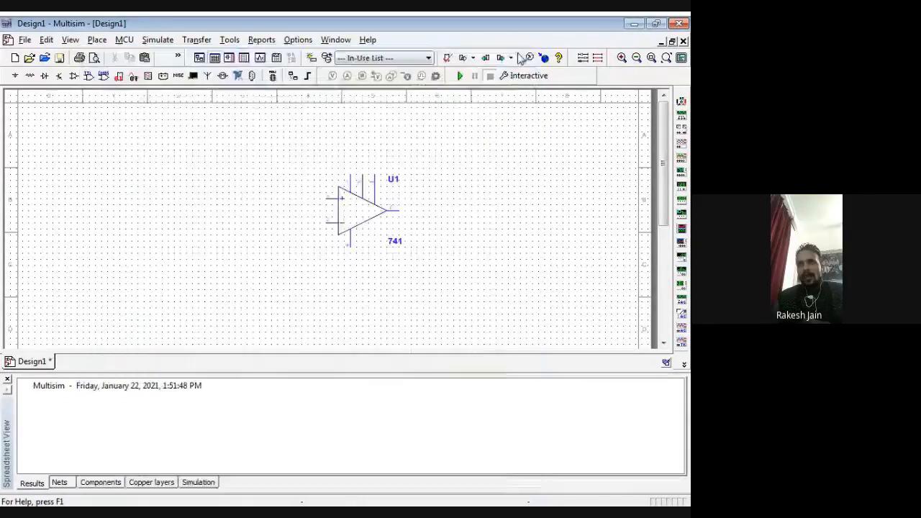
Step: Flip the 741 op-amp vertically so its inverting input is above the non-inverting one
{"action": "left_click", "coordinate": [346, 214]}
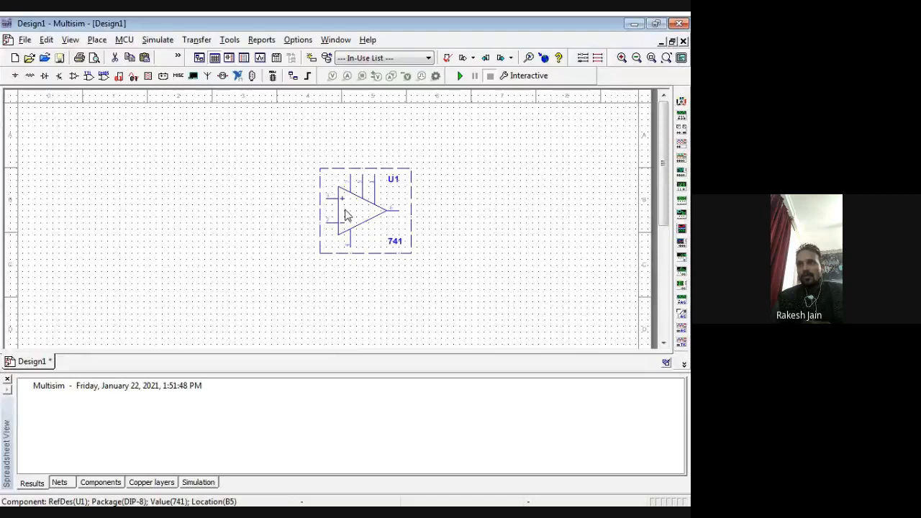
{"action": "scroll", "coordinate": [345, 214], "scroll_direction": "up", "scroll_amount": 2}
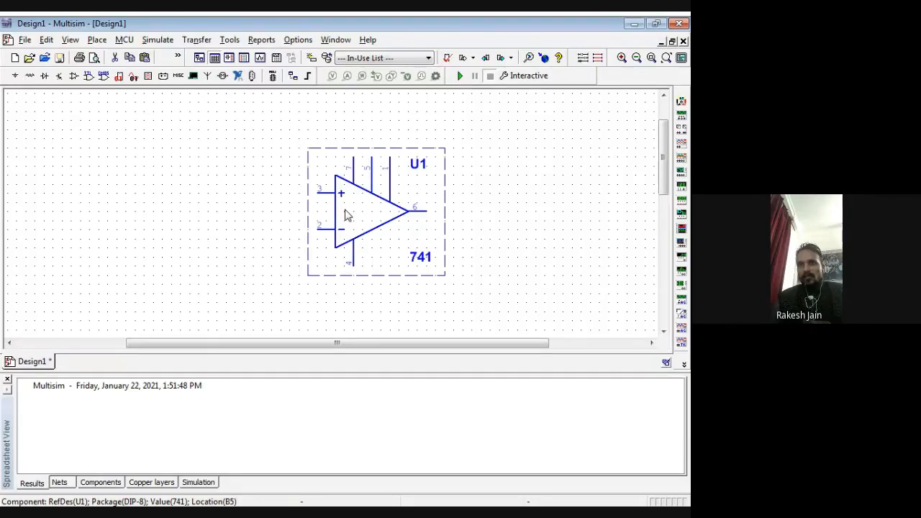
{"action": "scroll", "coordinate": [345, 213], "scroll_direction": "up", "scroll_amount": 1}
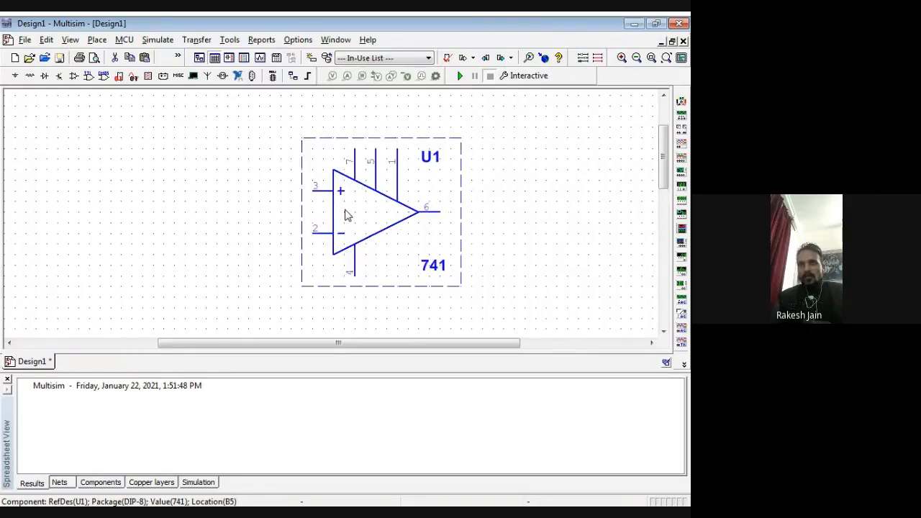
{"action": "left_click", "coordinate": [494, 216]}
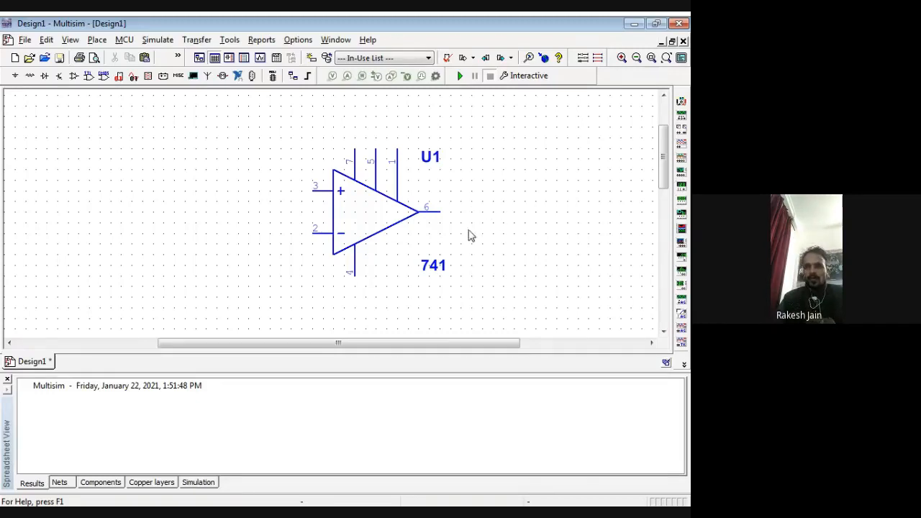
{"action": "left_click", "coordinate": [344, 221]}
{"action": "right_click", "coordinate": [345, 221]}
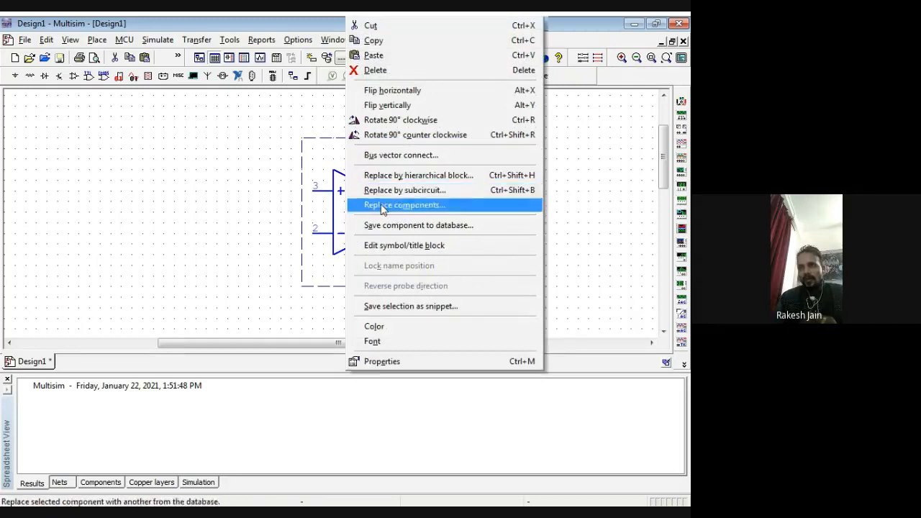
{"action": "left_click", "coordinate": [389, 105]}
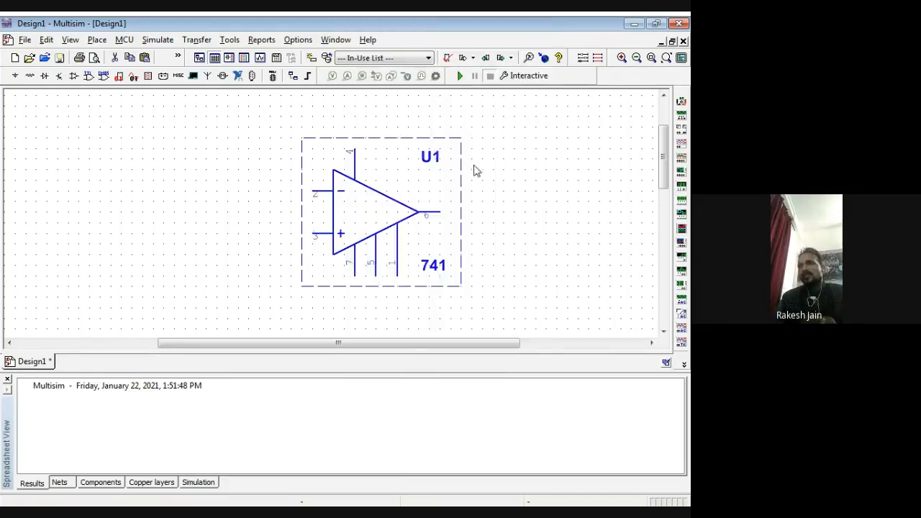
{"action": "left_click", "coordinate": [505, 183]}
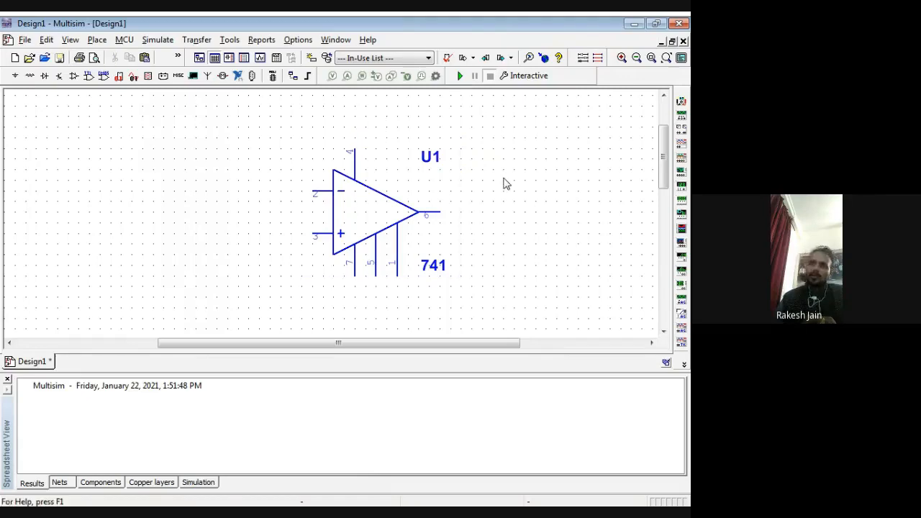
{"action": "left_click", "coordinate": [354, 149]}
{"action": "key", "text": "Escape"}
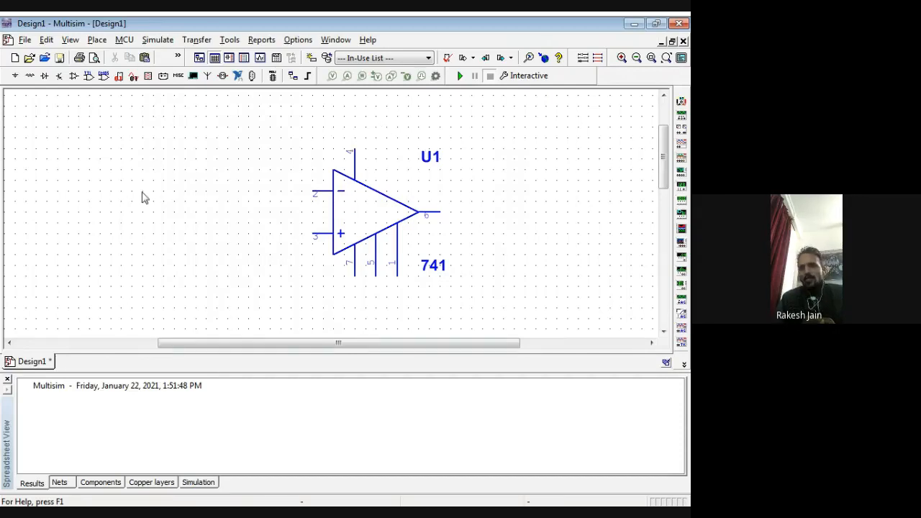
Step: Place a VCC supply from the power sources directly on pin 4 of the op-amp
{"action": "left_click", "coordinate": [178, 75]}
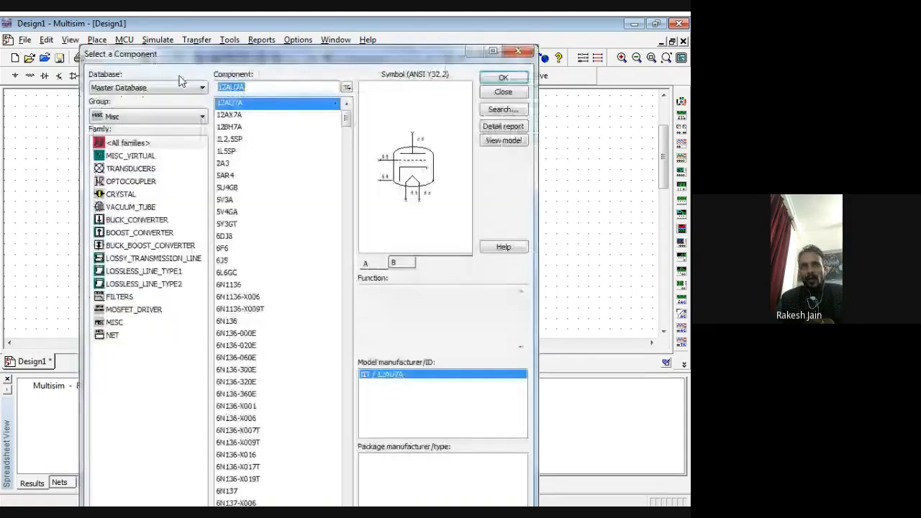
{"action": "left_click", "coordinate": [156, 116]}
{"action": "left_click", "coordinate": [128, 146]}
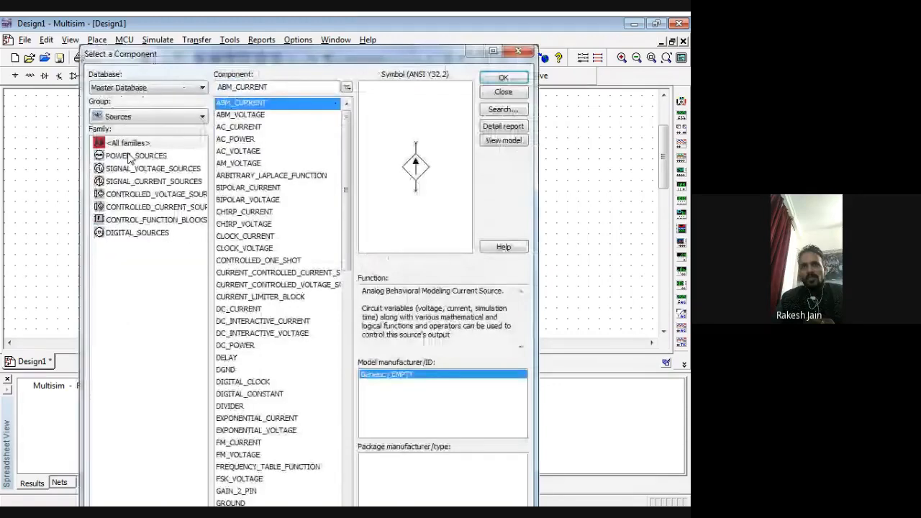
{"action": "left_click", "coordinate": [167, 156]}
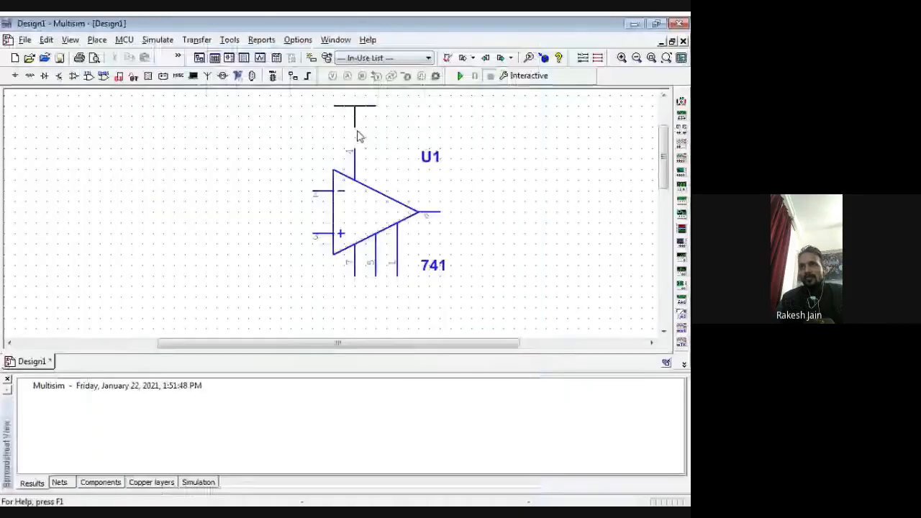
{"action": "left_click", "coordinate": [359, 144]}
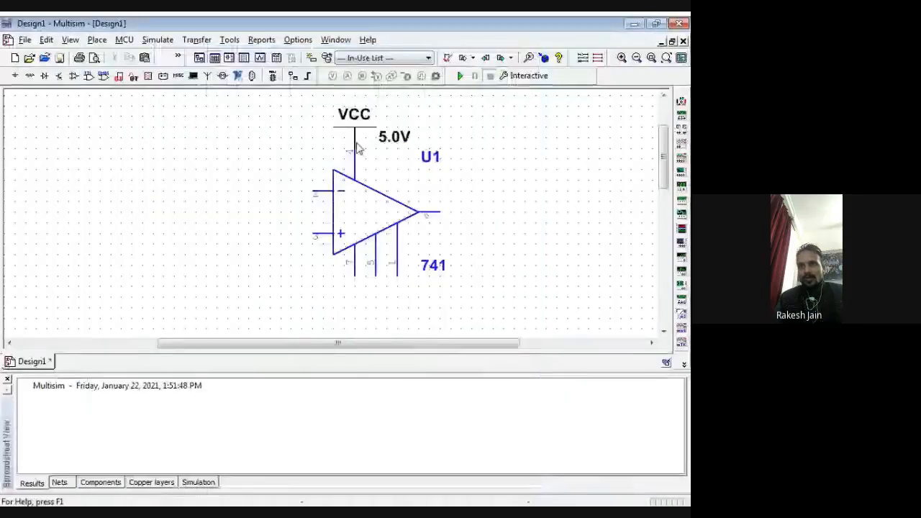
Step: Set the VCC supply's voltage to 12 V
{"action": "double_click", "coordinate": [350, 152]}
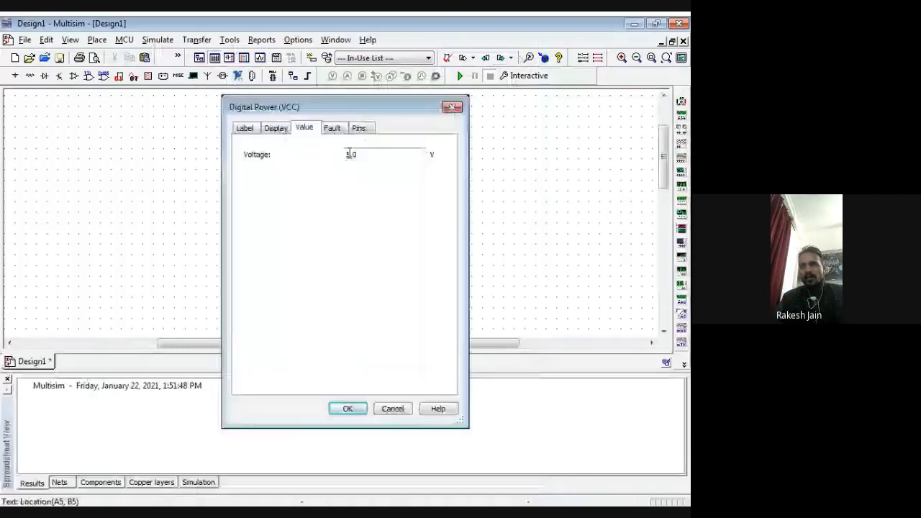
{"action": "double_click", "coordinate": [348, 154]}
{"action": "type", "text": "12"}
{"action": "left_click", "coordinate": [348, 410]}
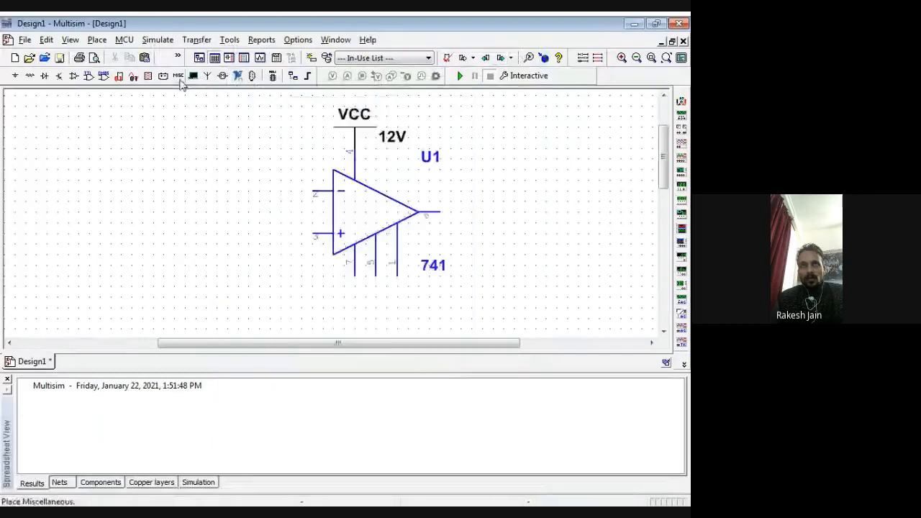
Step: Place a VEE supply from the power sources just below pin 7 of the op-amp
{"action": "left_click", "coordinate": [181, 84]}
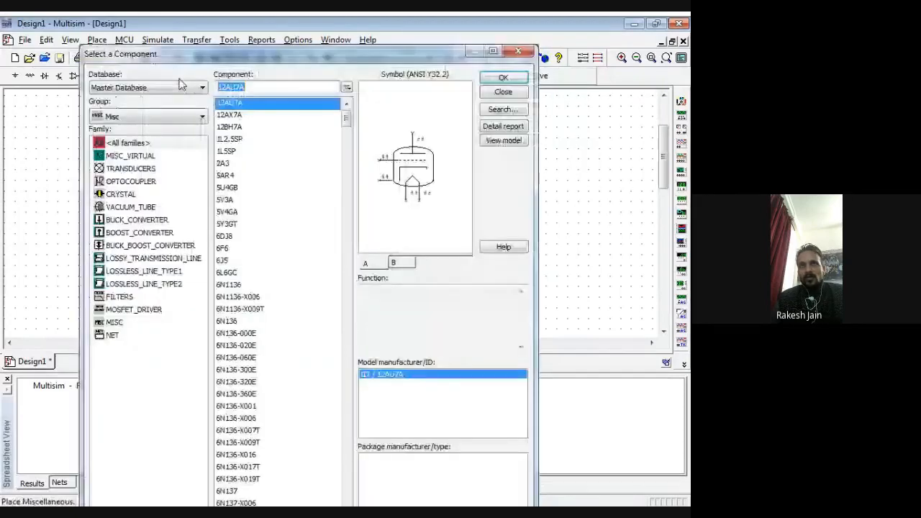
{"action": "left_click", "coordinate": [202, 117]}
{"action": "left_click", "coordinate": [158, 140]}
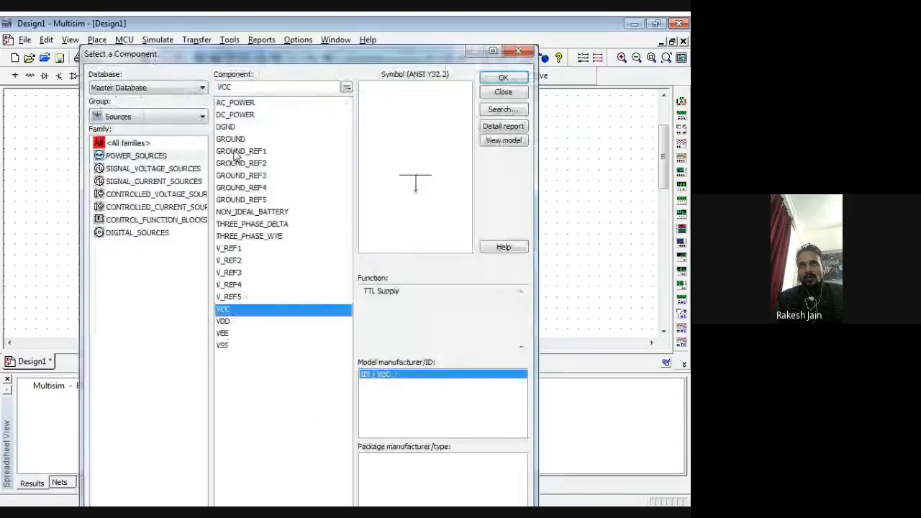
{"action": "left_click", "coordinate": [227, 333]}
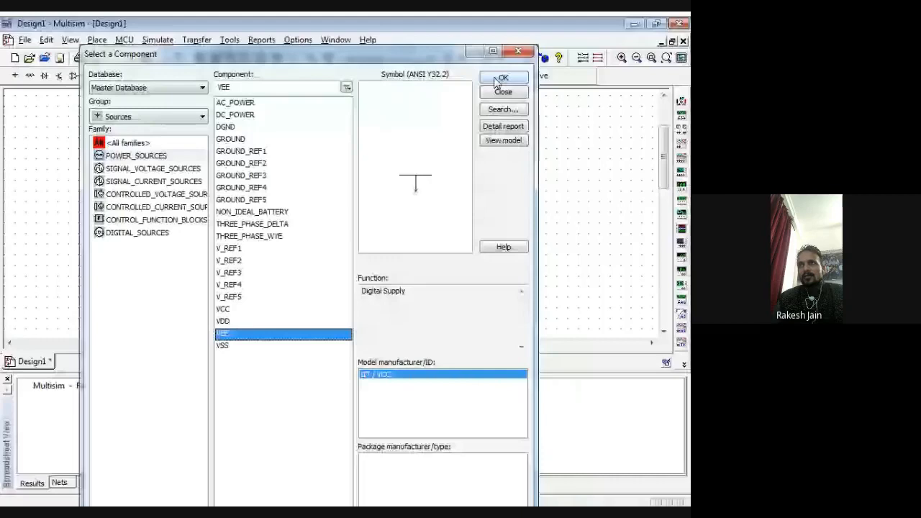
{"action": "left_click", "coordinate": [497, 79]}
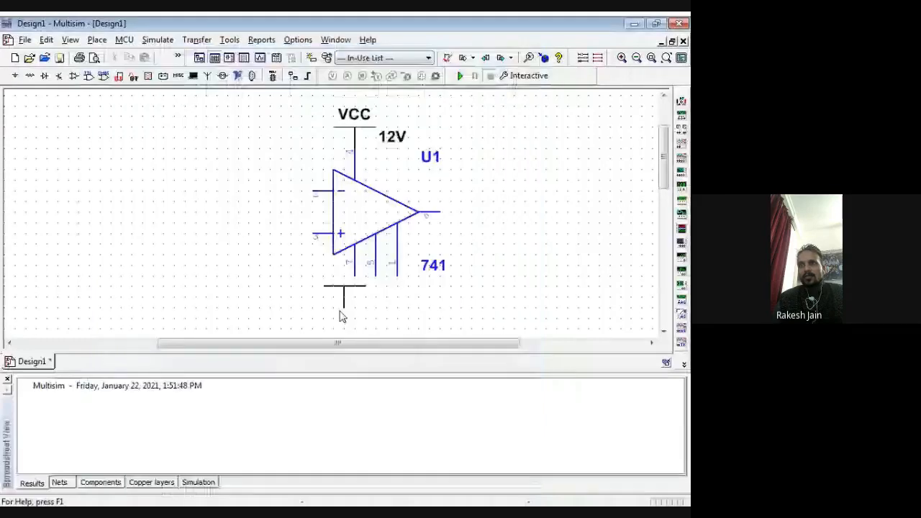
{"action": "left_click", "coordinate": [342, 317]}
Step: Set the VEE supply's voltage to -12 V and discard the stray wire started from it
{"action": "double_click", "coordinate": [378, 302]}
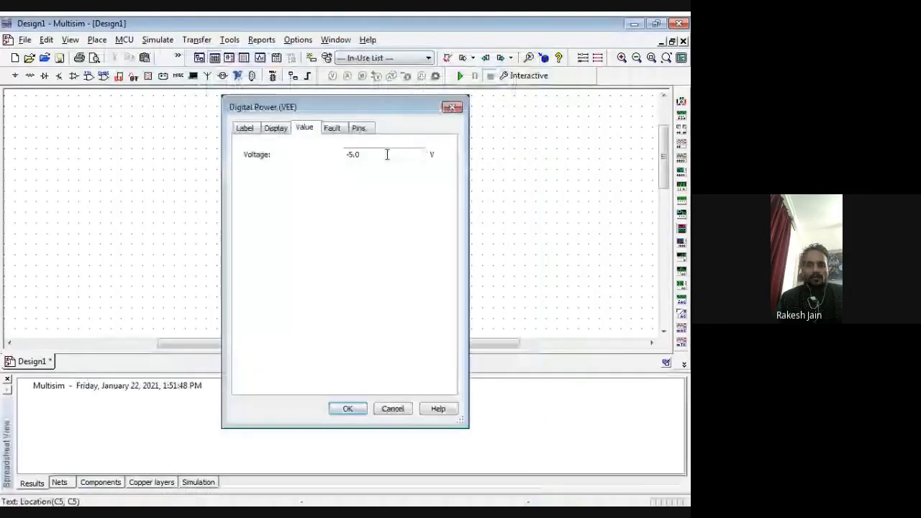
{"action": "type", "text": "-12"}
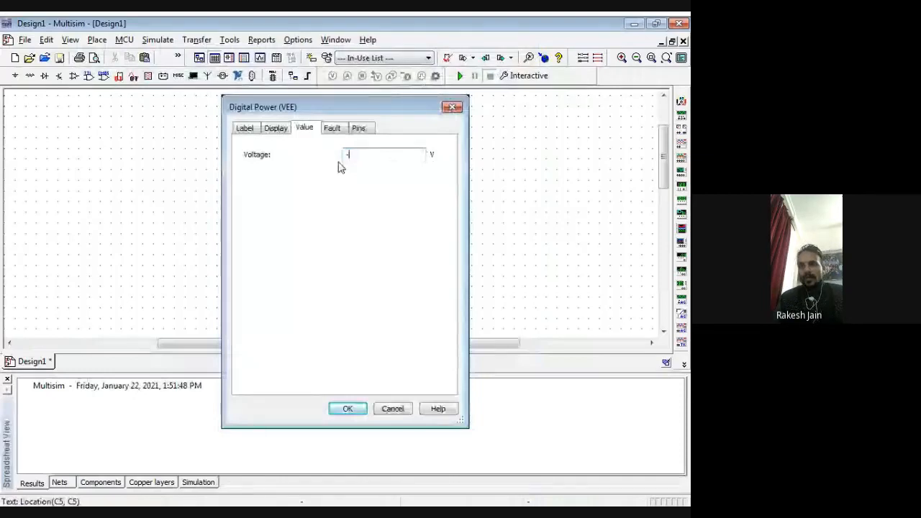
{"action": "key", "text": "Return"}
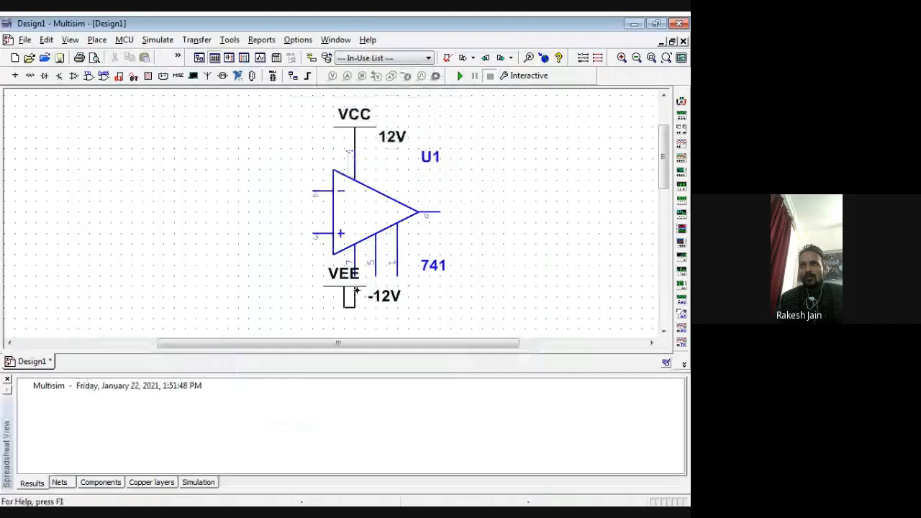
{"action": "scroll", "coordinate": [380, 334], "scroll_direction": "down", "scroll_amount": 3}
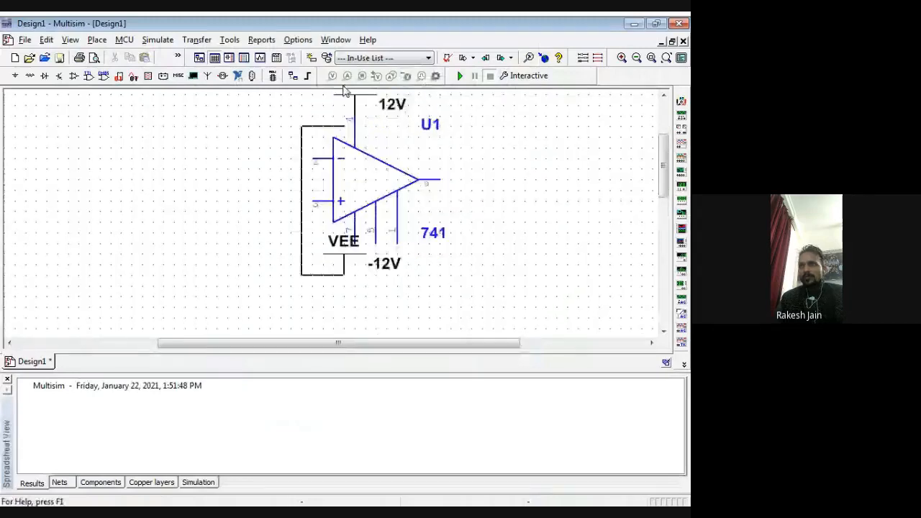
{"action": "key", "text": "Escape"}
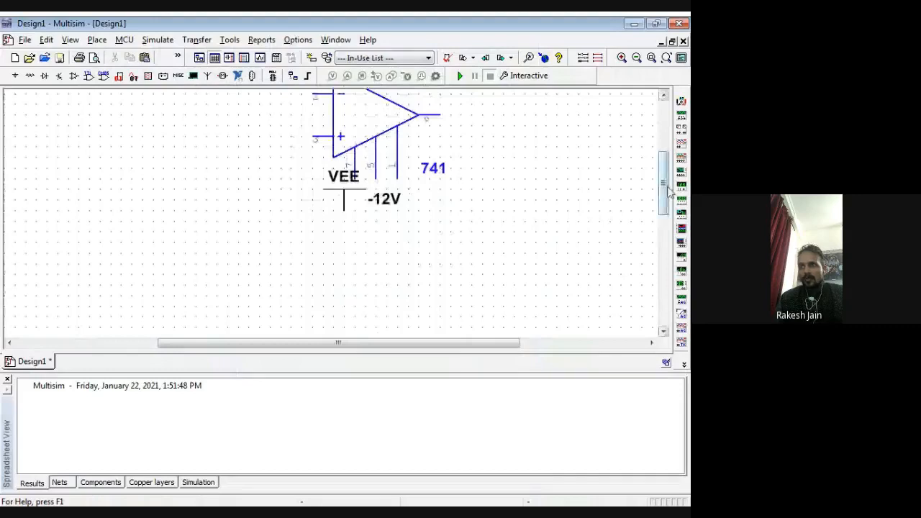
Step: Replace the VCC supply on pin 4 of the op-amp with a VEE supply
{"action": "scroll", "coordinate": [669, 190], "scroll_direction": "up", "scroll_amount": 1}
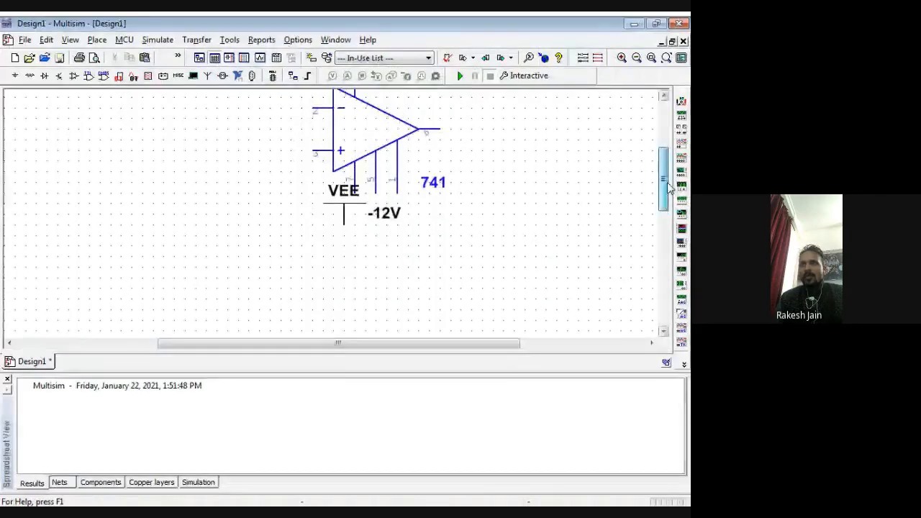
{"action": "scroll", "coordinate": [669, 188], "scroll_direction": "up", "scroll_amount": 5}
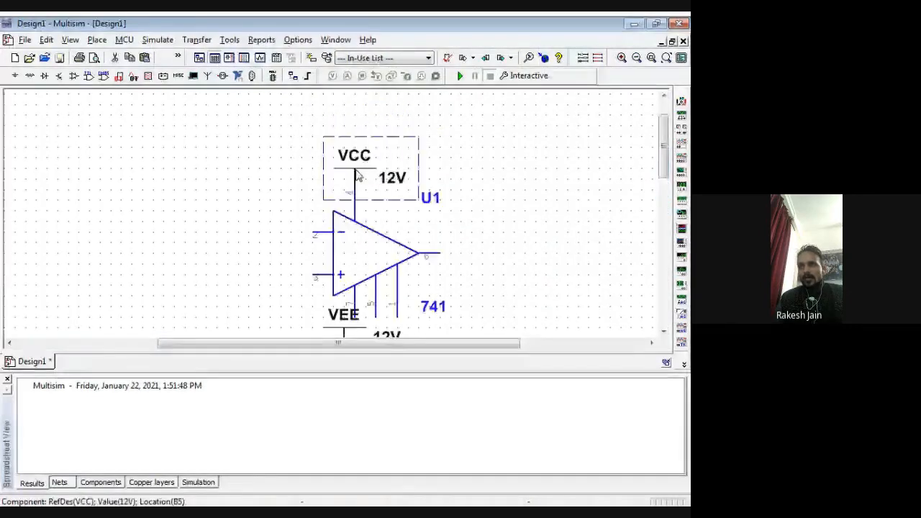
{"action": "right_click", "coordinate": [357, 176]}
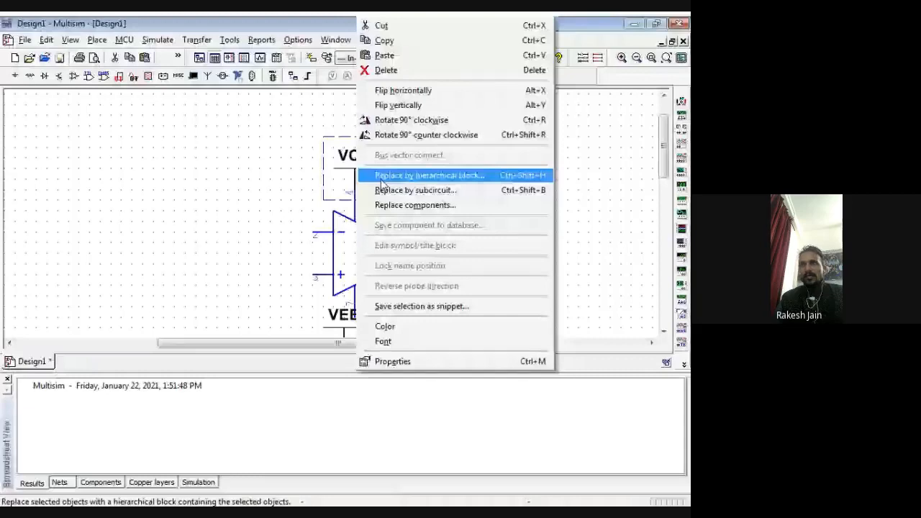
{"action": "left_click", "coordinate": [392, 205]}
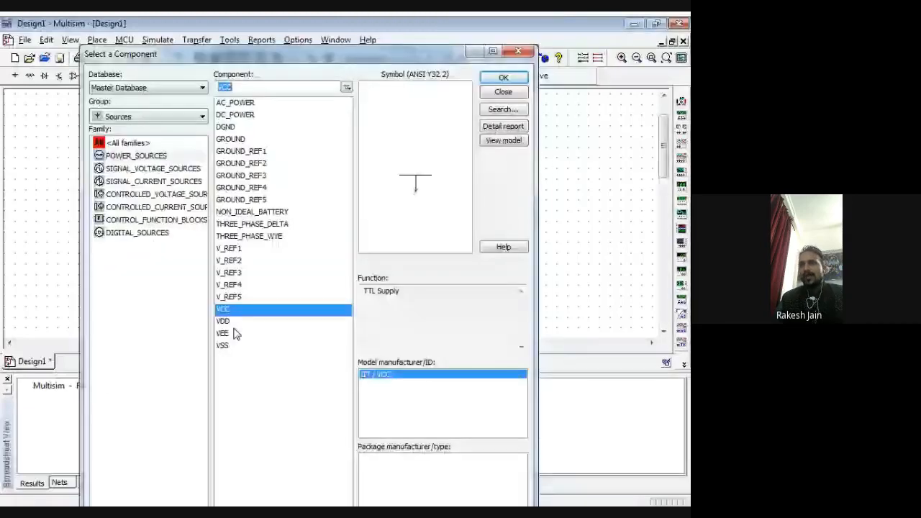
{"action": "double_click", "coordinate": [234, 333]}
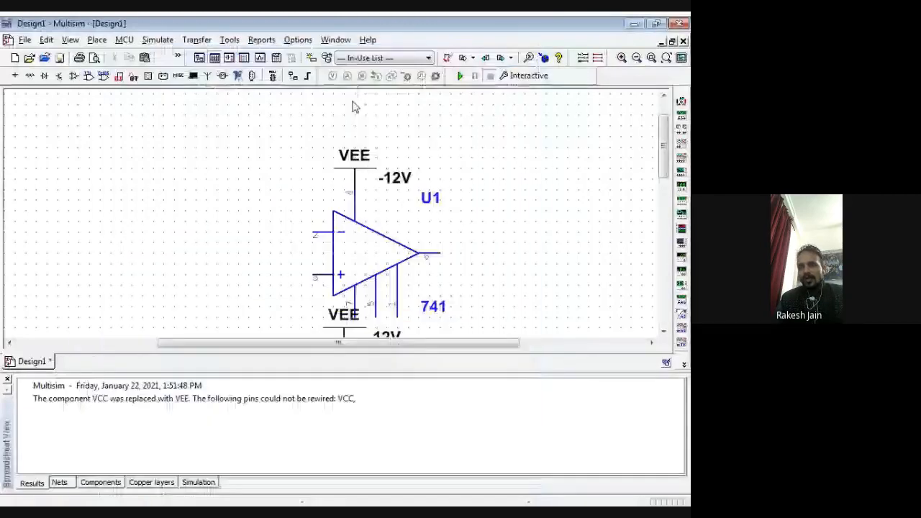
{"action": "left_click", "coordinate": [342, 323]}
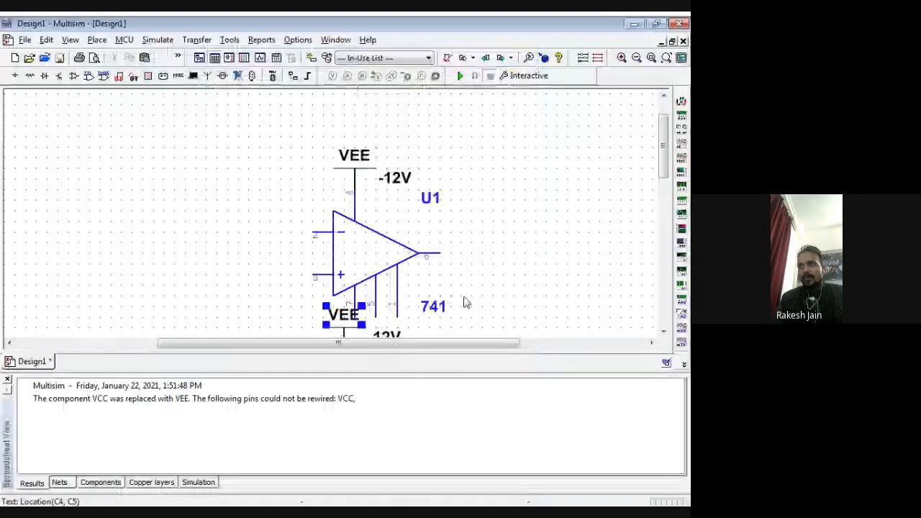
{"action": "left_click", "coordinate": [467, 303]}
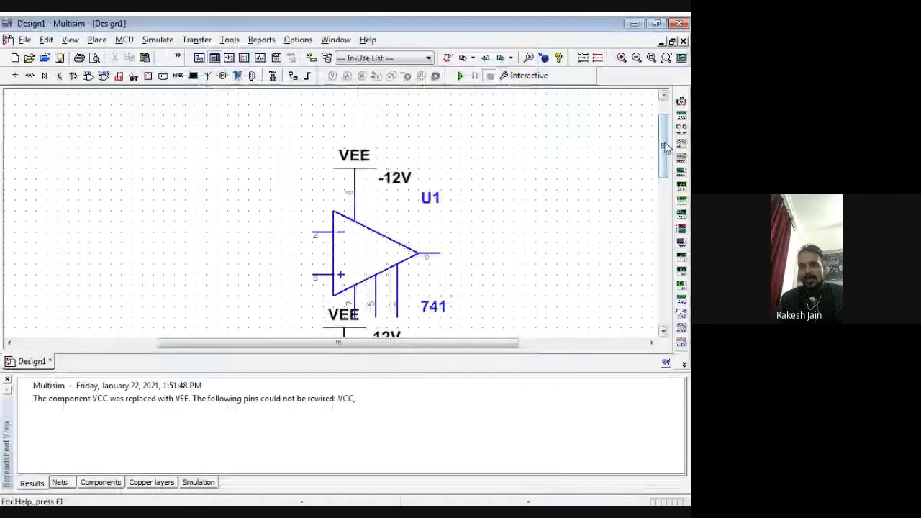
Step: Replace the VEE supply below pin 7 of the op-amp with a VCC supply
{"action": "scroll", "coordinate": [351, 241], "scroll_direction": "down", "scroll_amount": 3}
{"action": "left_click", "coordinate": [351, 241]}
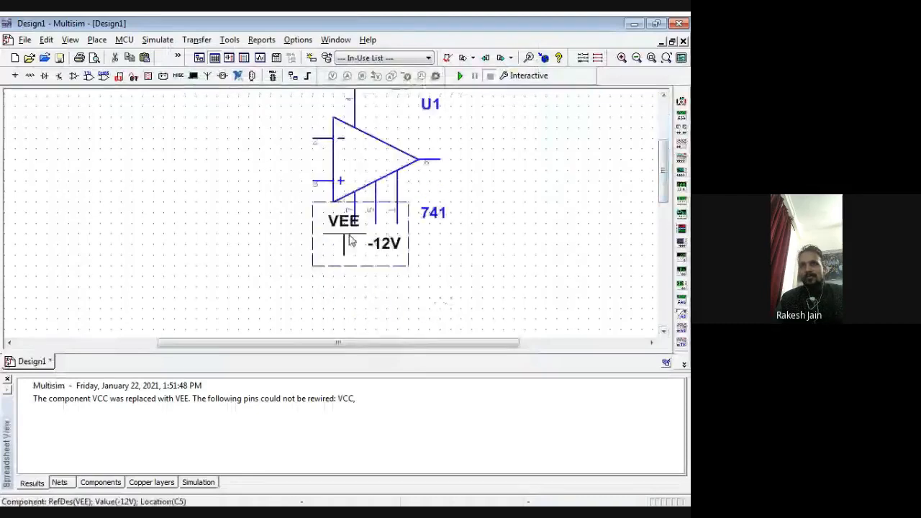
{"action": "right_click", "coordinate": [351, 241]}
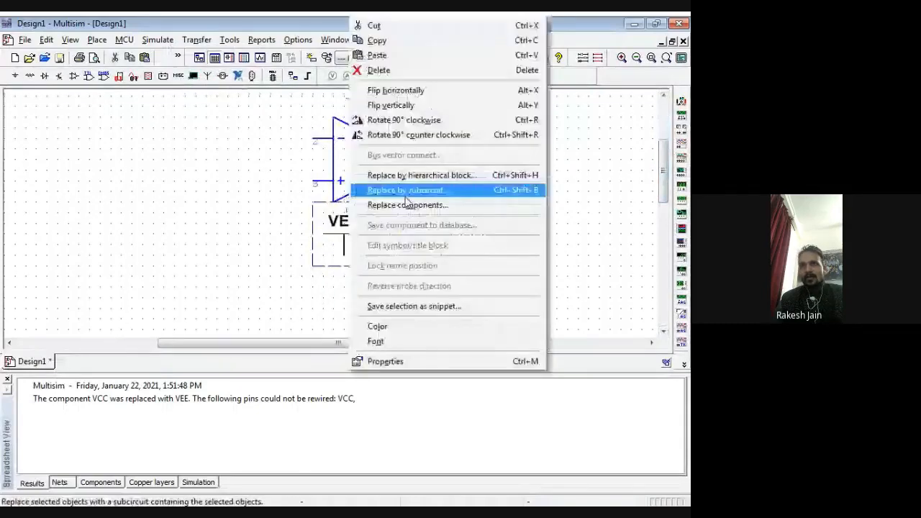
{"action": "left_click", "coordinate": [407, 204]}
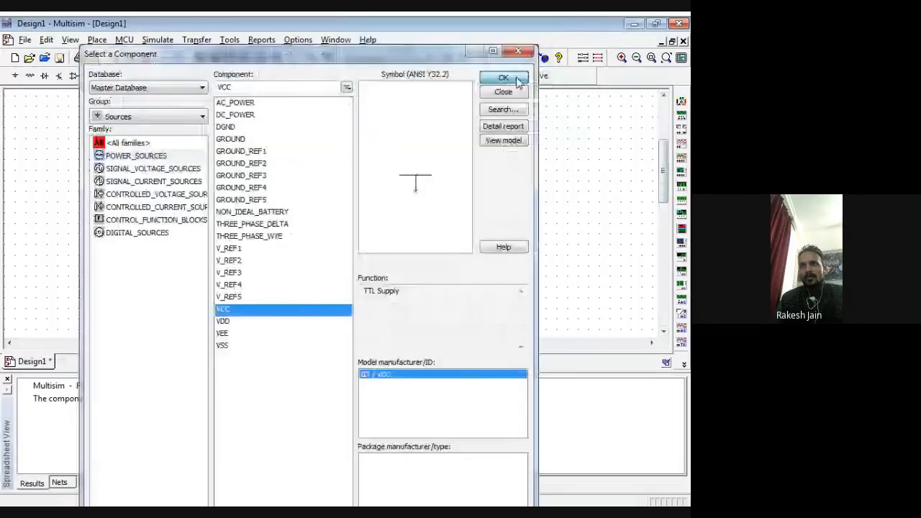
{"action": "left_click", "coordinate": [518, 80]}
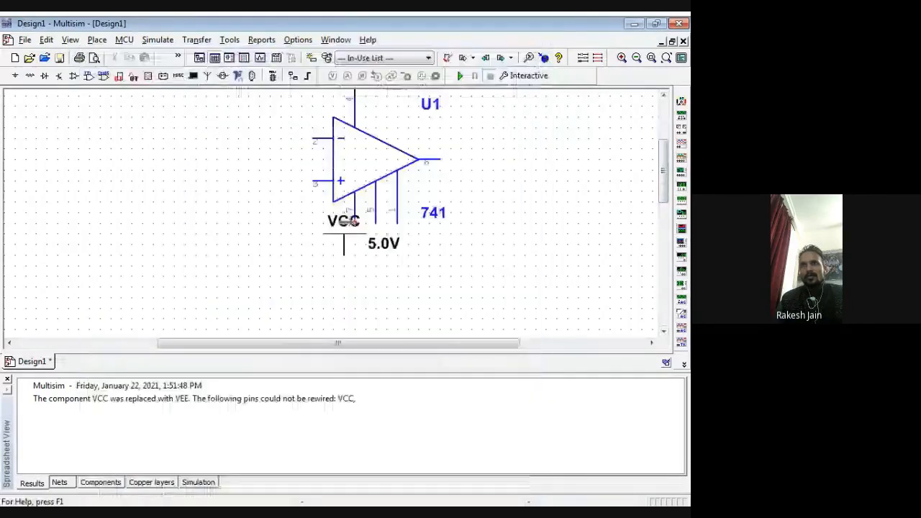
Step: Set the voltage of the VCC supply below the op-amp to 12 V
{"action": "double_click", "coordinate": [348, 222]}
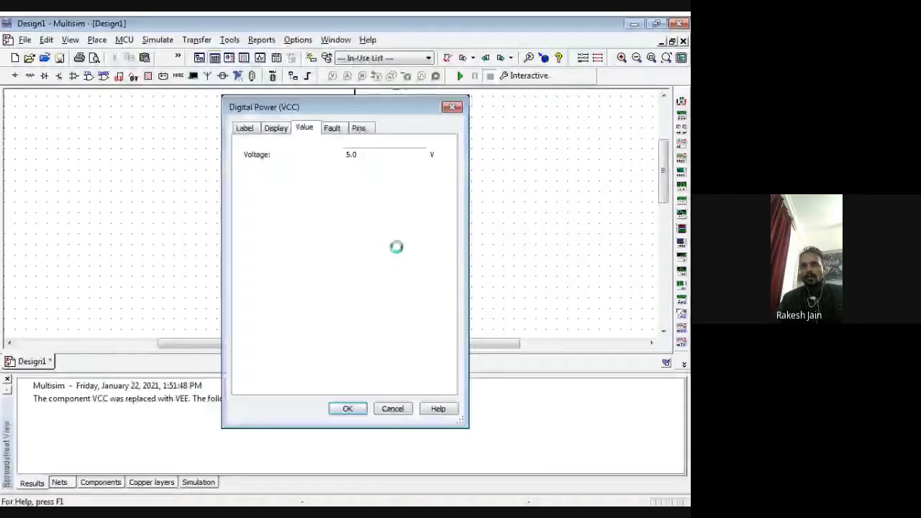
{"action": "left_click", "coordinate": [344, 155]}
{"action": "type", "text": "12"}
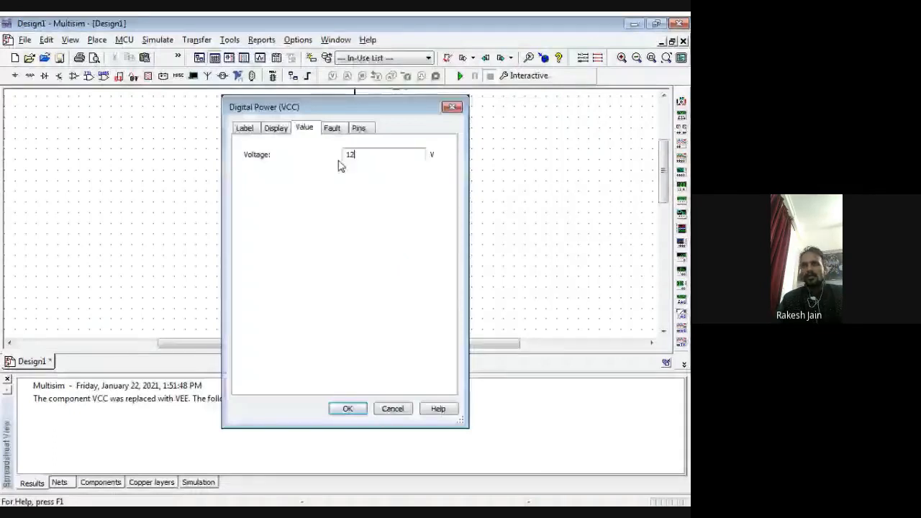
{"action": "key", "text": "Return"}
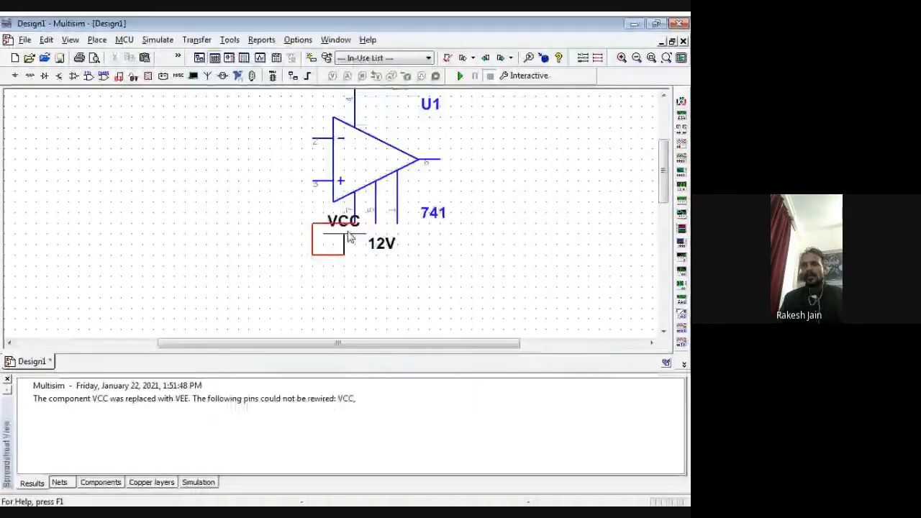
Step: Wire the VCC supply to pin 7 of the op-amp and move it slightly lower, clear of the op-amp's pins
{"action": "left_click_drag", "start_coordinate": [353, 239], "coordinate": [375, 260]}
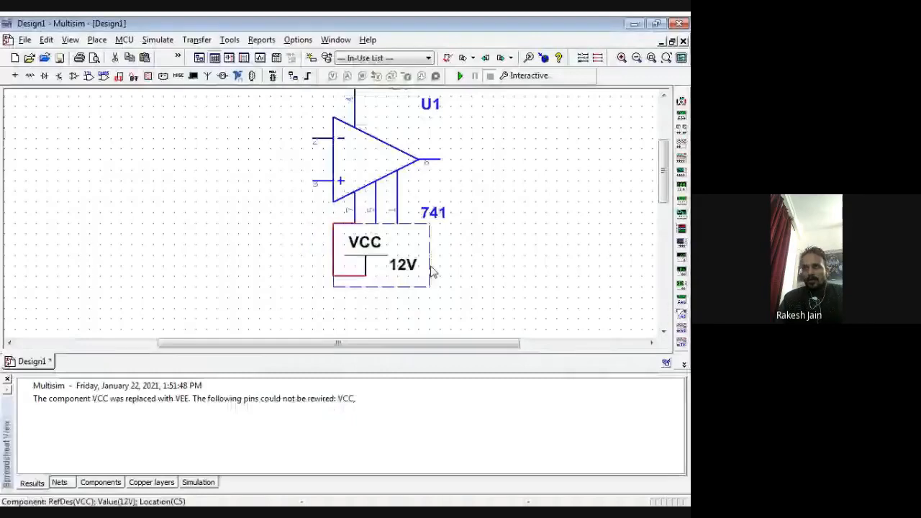
{"action": "left_click", "coordinate": [631, 226]}
{"action": "left_click_drag", "start_coordinate": [666, 180], "coordinate": [668, 166]}
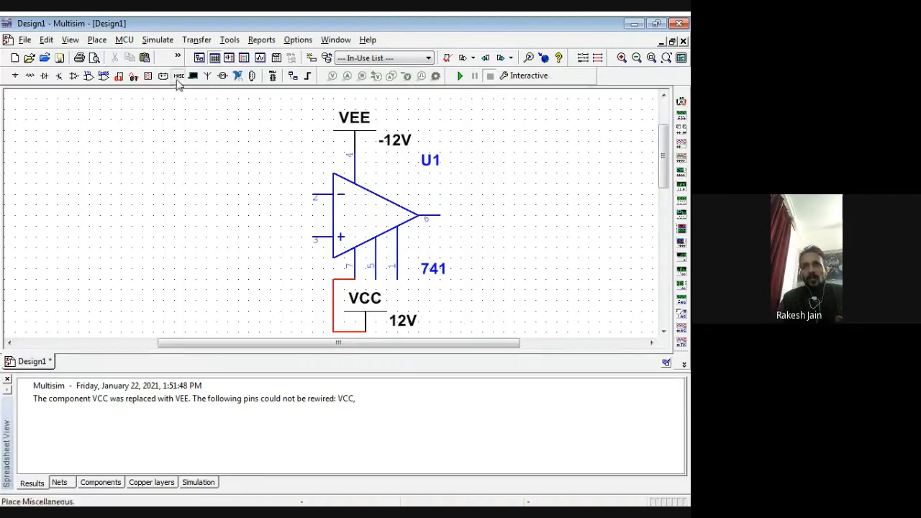
Step: Place a 15 kΩ resistor from the Basic group in the free area left of the op-amp
{"action": "left_click", "coordinate": [176, 76]}
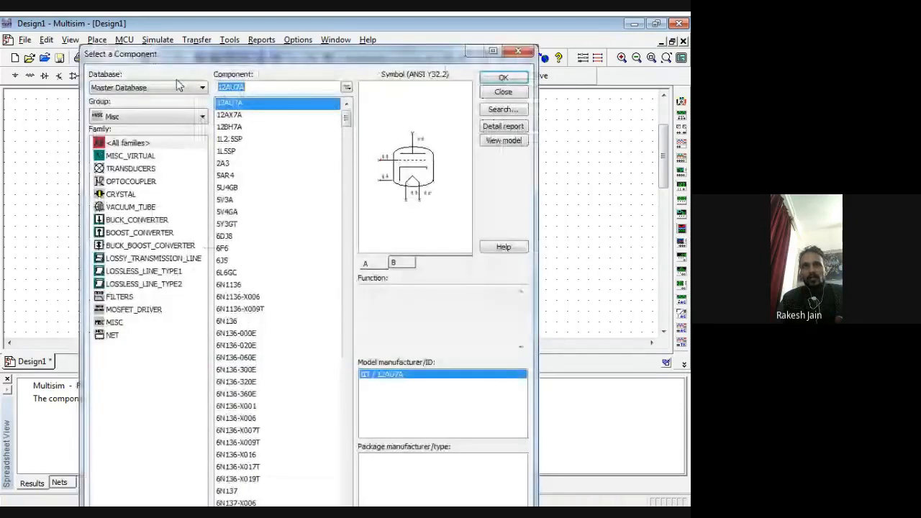
{"action": "left_click", "coordinate": [173, 116]}
{"action": "left_click", "coordinate": [148, 154]}
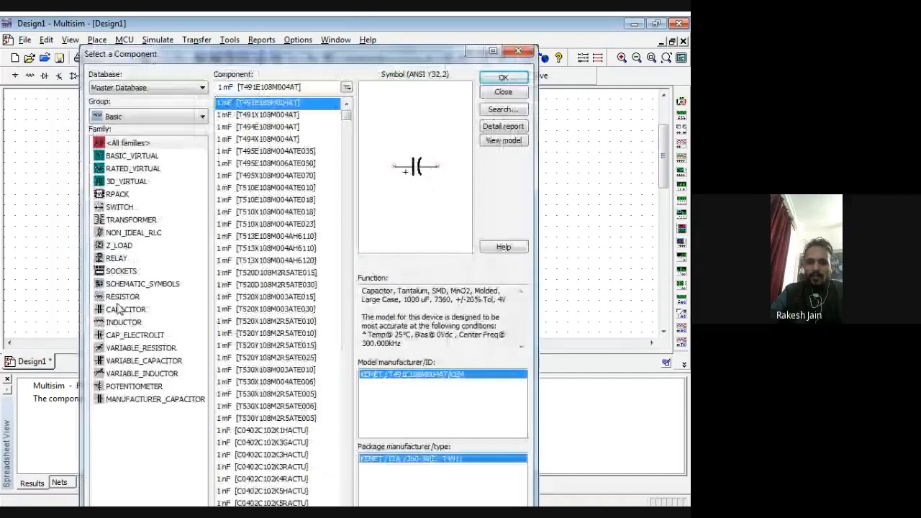
{"action": "left_click", "coordinate": [121, 297]}
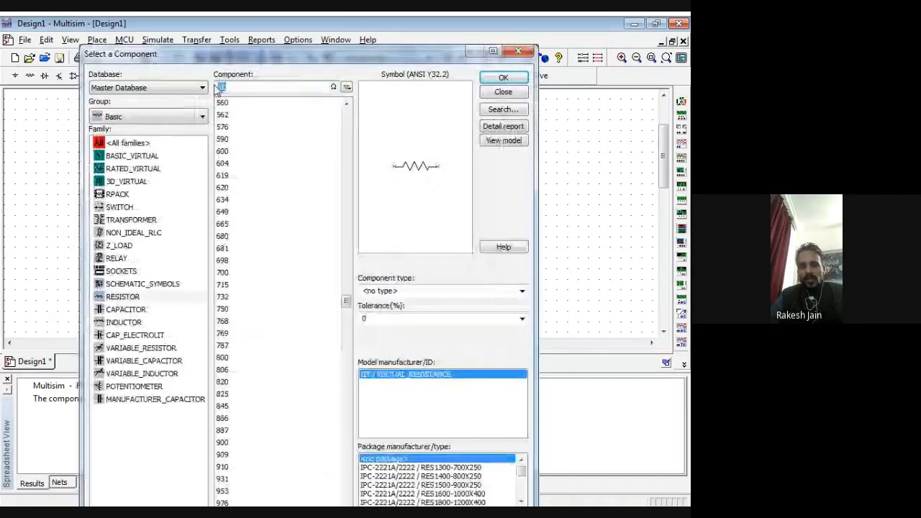
{"action": "type", "text": "15"}
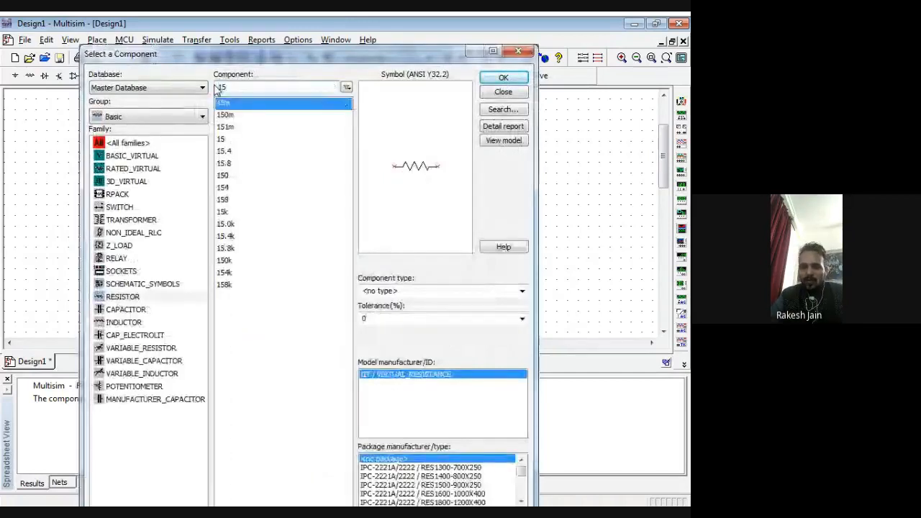
{"action": "type", "text": "K"}
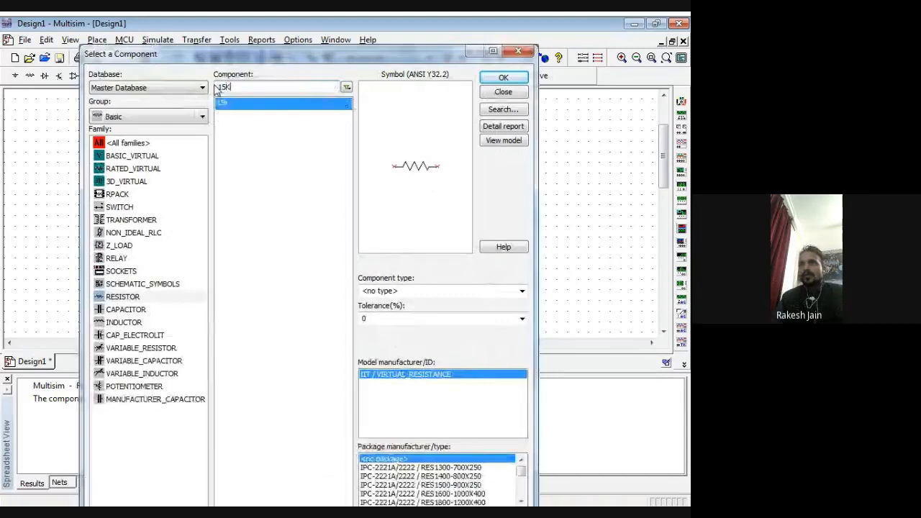
{"action": "left_click", "coordinate": [504, 77]}
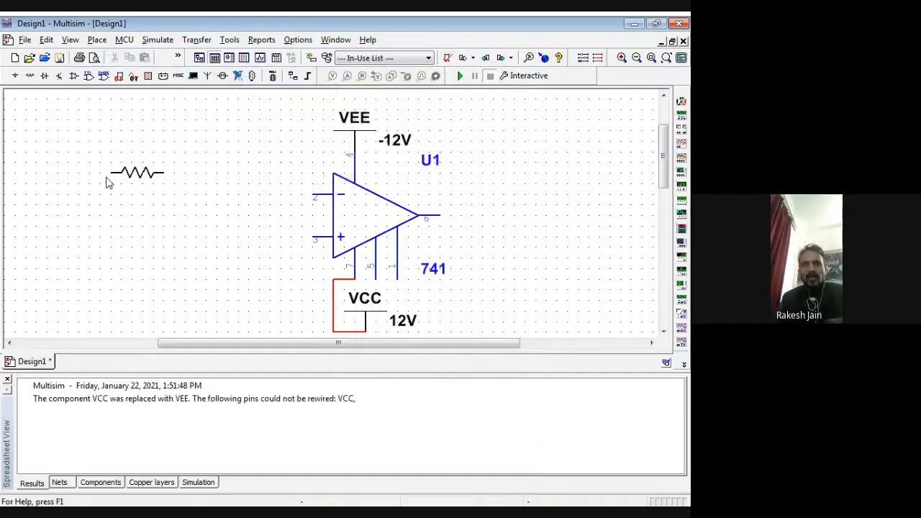
{"action": "left_click", "coordinate": [106, 182]}
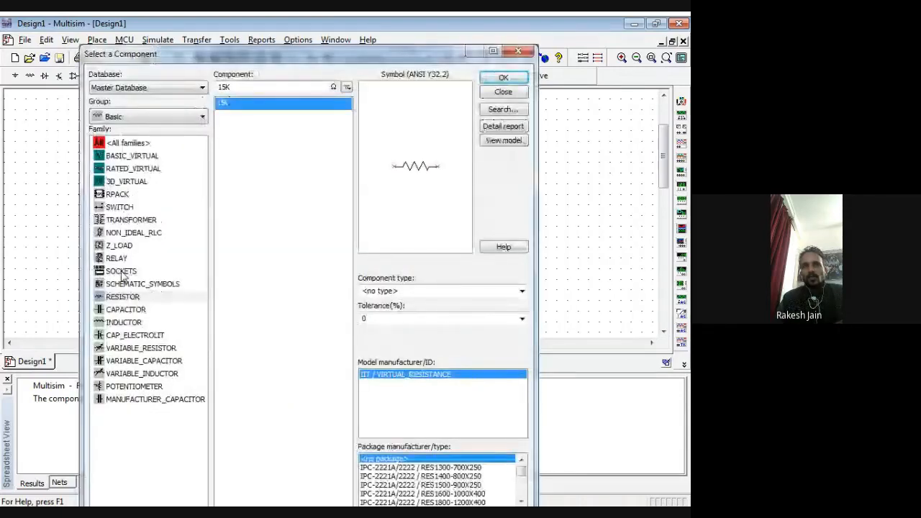
Step: Place a .01 µF capacitor directly at the right end of the 15 kΩ resistor, in series with it
{"action": "left_click", "coordinate": [121, 311]}
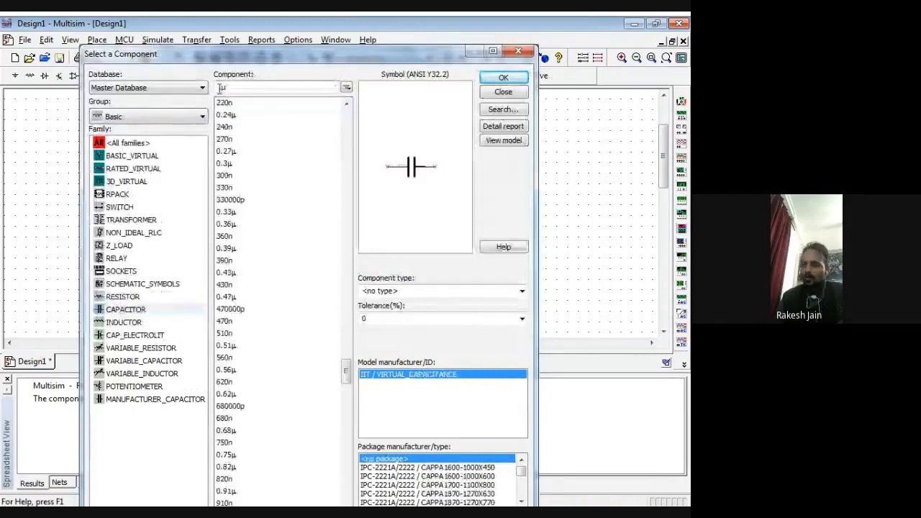
{"action": "left_click", "coordinate": [221, 87]}
{"action": "type", "text": ".0"}
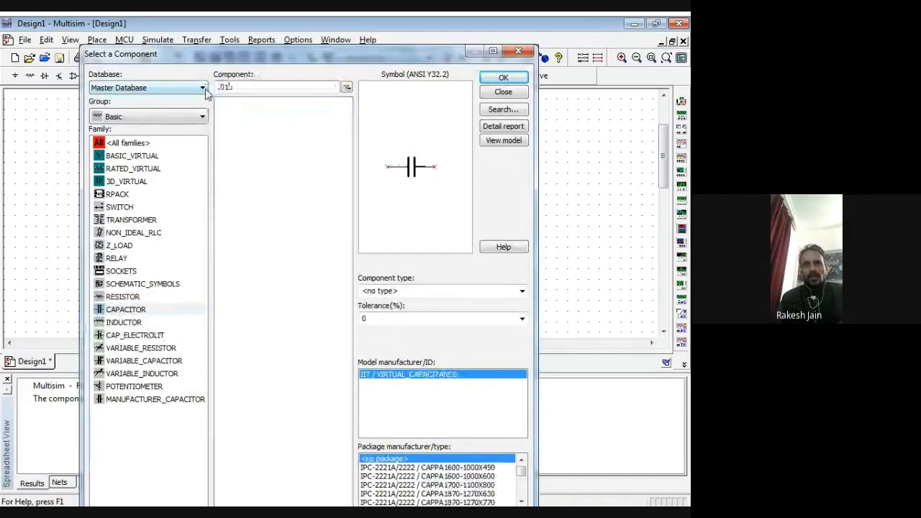
{"action": "key", "text": "Return"}
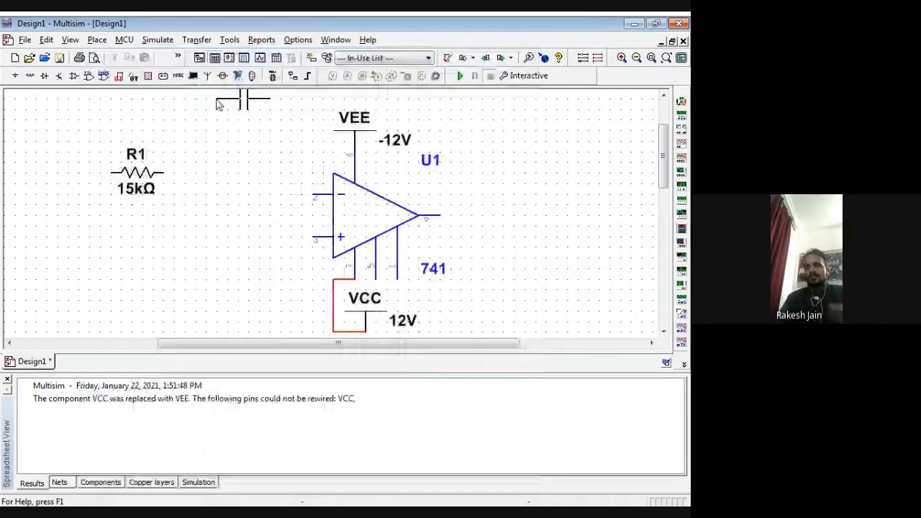
{"action": "left_click", "coordinate": [220, 104]}
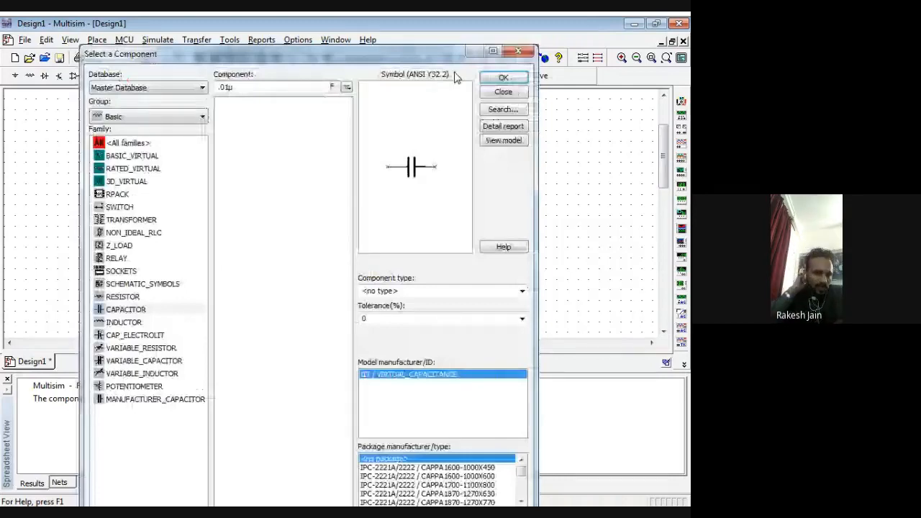
{"action": "key", "text": "Escape"}
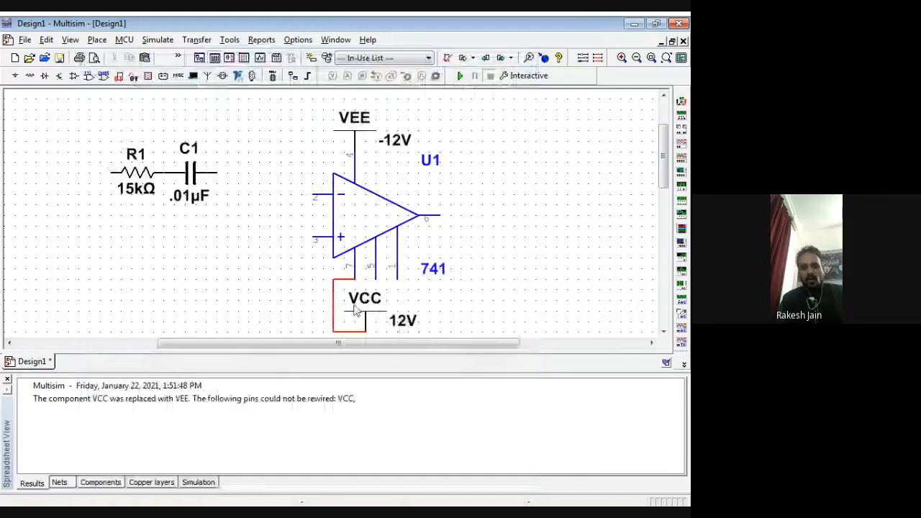
Step: Copy resistor R1 and place the duplicate below the series R1-C1 pair
{"action": "left_click", "coordinate": [141, 175]}
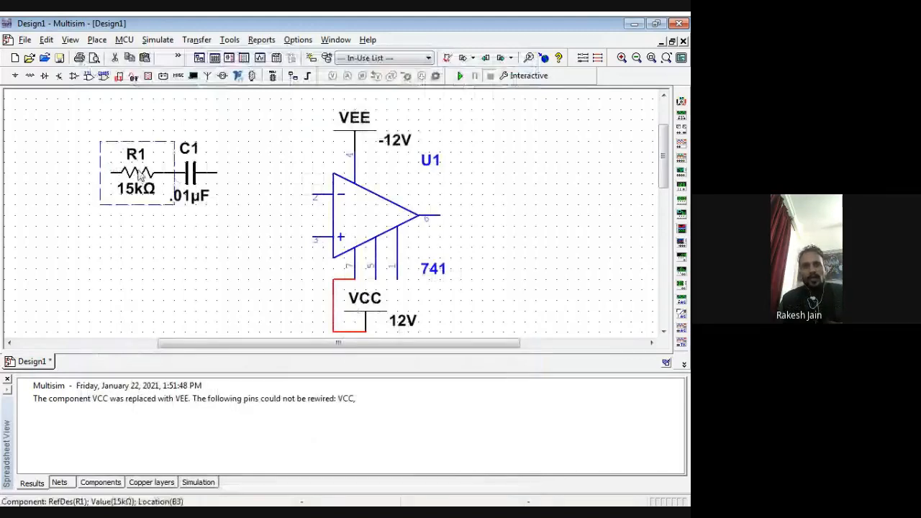
{"action": "key", "text": "ctrl+c"}
{"action": "key", "text": "ctrl+v"}
{"action": "left_click", "coordinate": [132, 247]}
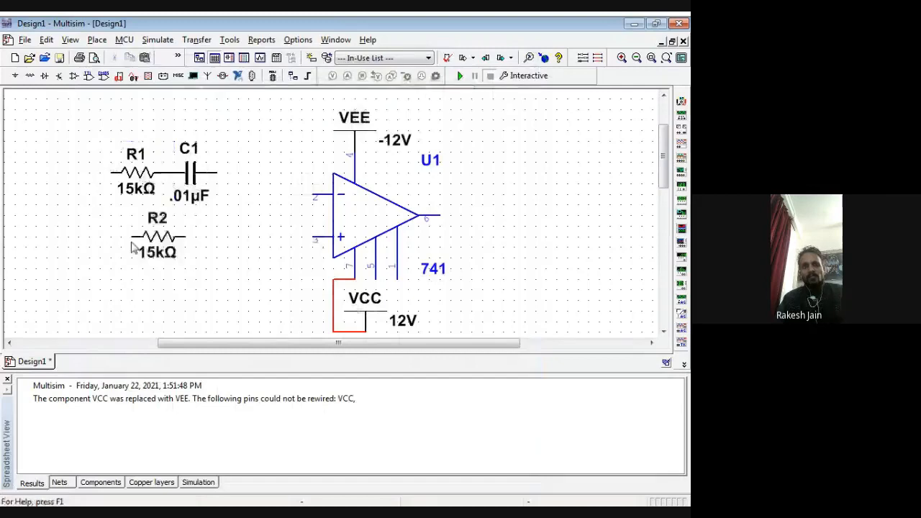
Step: Copy capacitor C1 and place the duplicate directly below resistor R2
{"action": "left_click", "coordinate": [189, 180]}
{"action": "key", "text": "ctrl+c"}
{"action": "key", "text": "ctrl+v"}
{"action": "left_click", "coordinate": [131, 292]}
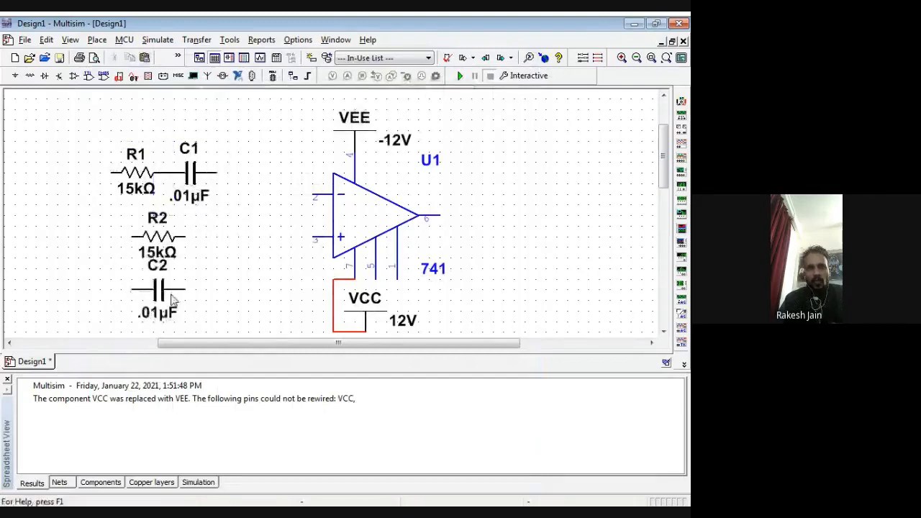
Step: Wire both ends of capacitor C2 to the matching ends of resistor R2 to connect them in parallel
{"action": "left_click", "coordinate": [131, 291]}
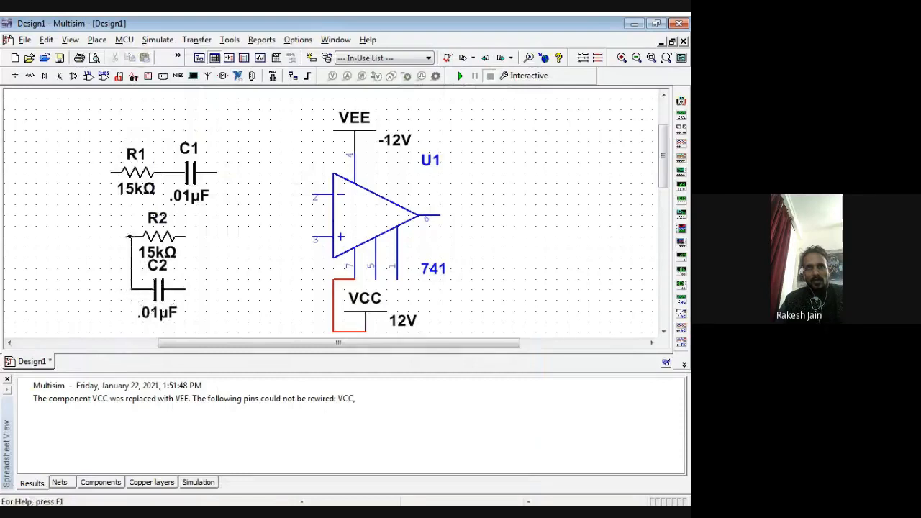
{"action": "left_click", "coordinate": [131, 236]}
{"action": "left_click", "coordinate": [185, 236]}
{"action": "left_click", "coordinate": [185, 290]}
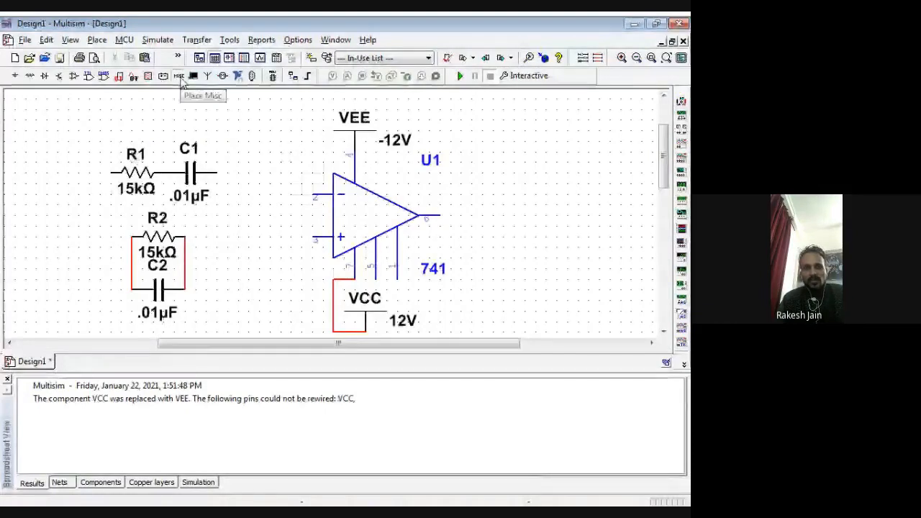
Step: Place a 4.7 kΩ variable resistor from the Basic group to the right of capacitor C1, in line with it
{"action": "left_click", "coordinate": [181, 79]}
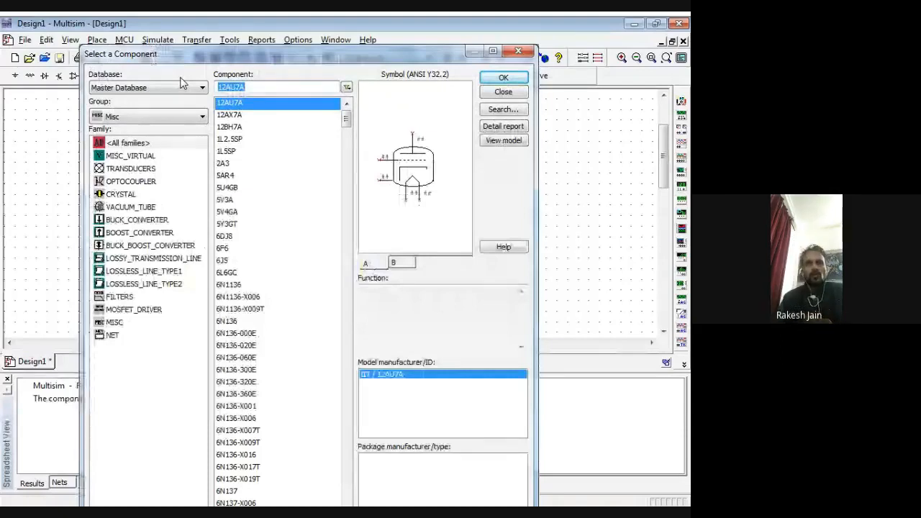
{"action": "left_click", "coordinate": [203, 116]}
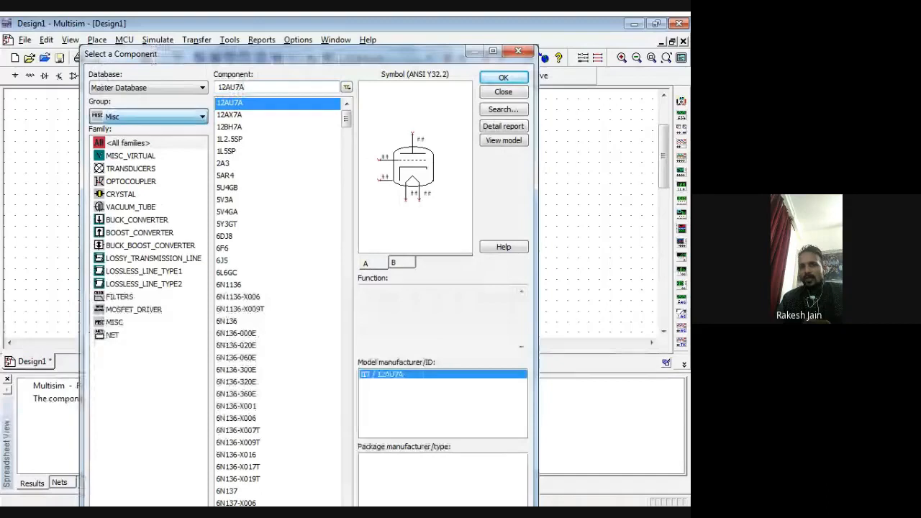
{"action": "left_click", "coordinate": [129, 154]}
{"action": "left_click", "coordinate": [141, 348]}
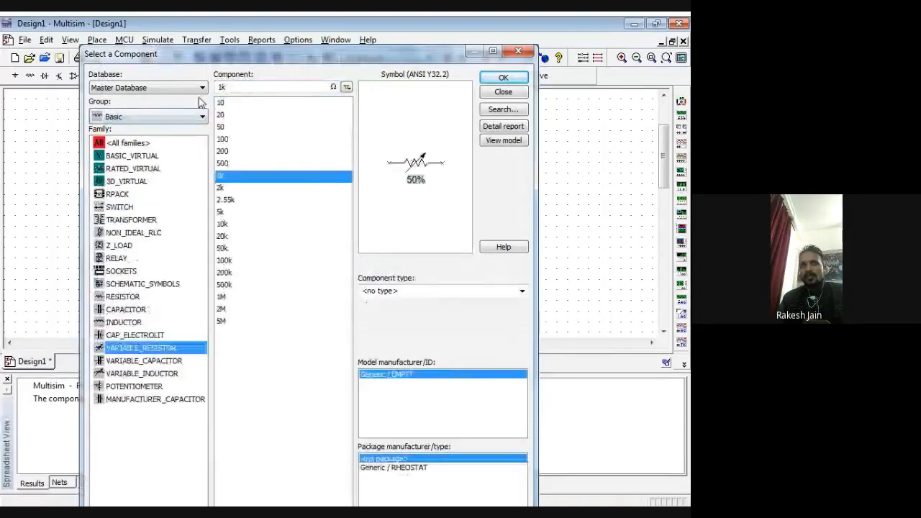
{"action": "left_click", "coordinate": [225, 85]}
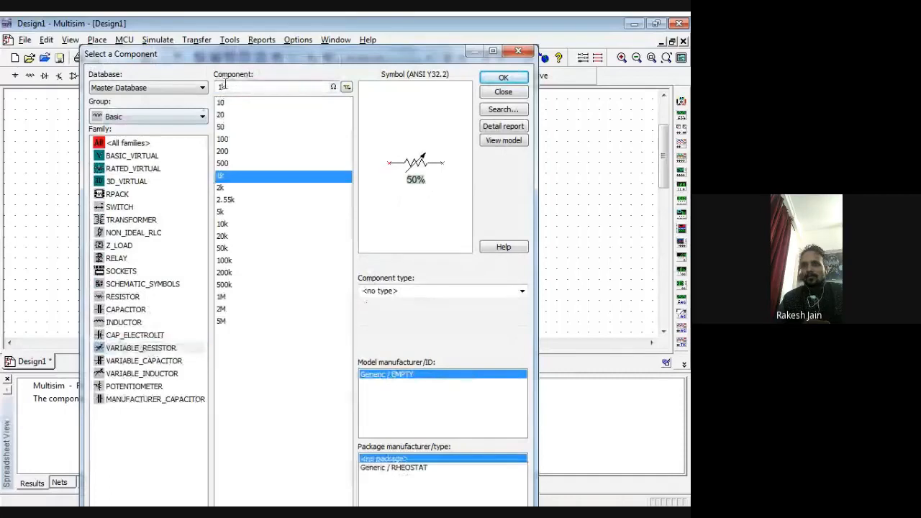
{"action": "key", "text": "BackSpace"}
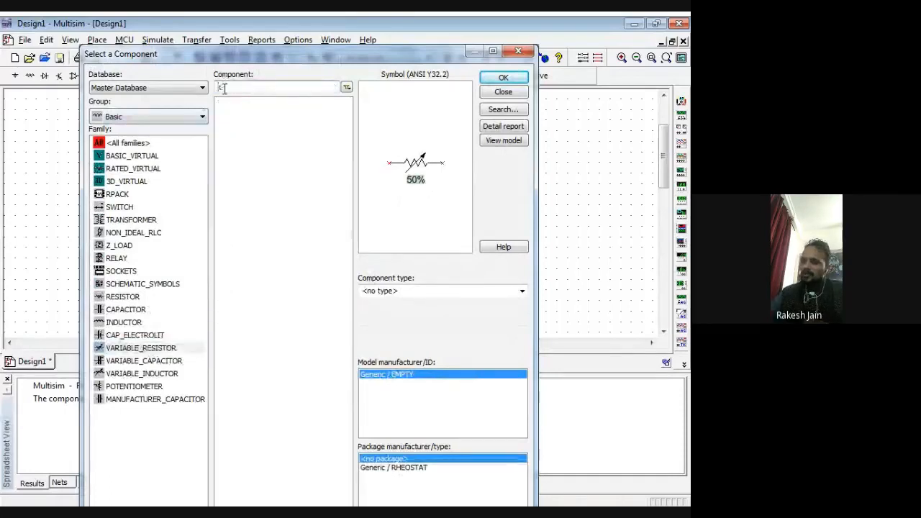
{"action": "type", "text": "4.7"}
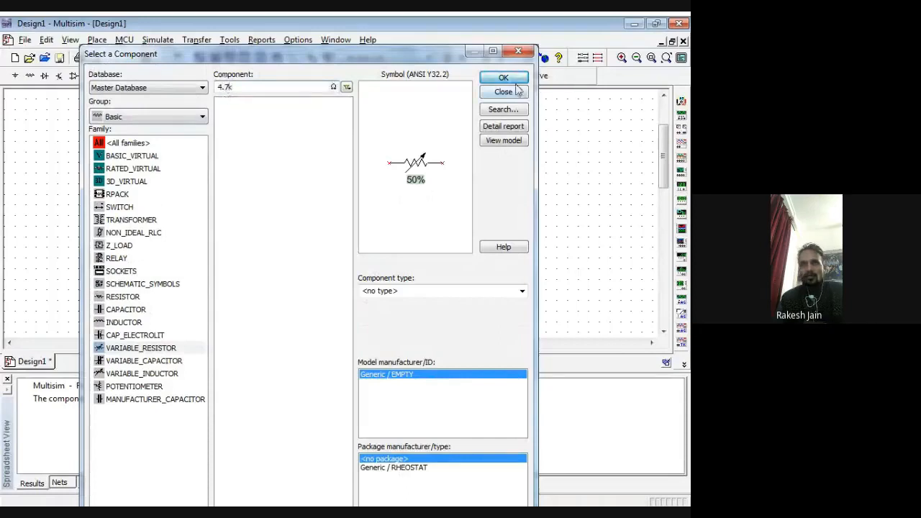
{"action": "left_click", "coordinate": [512, 79]}
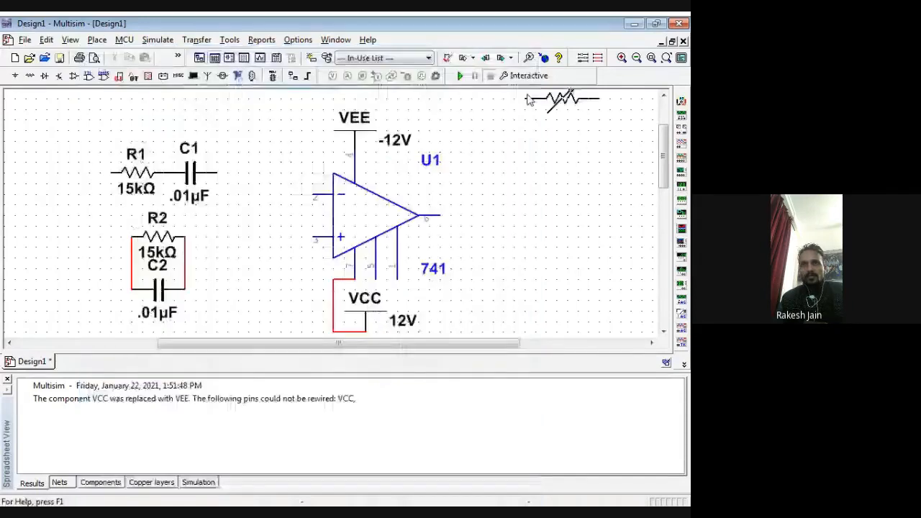
{"action": "left_click", "coordinate": [230, 173]}
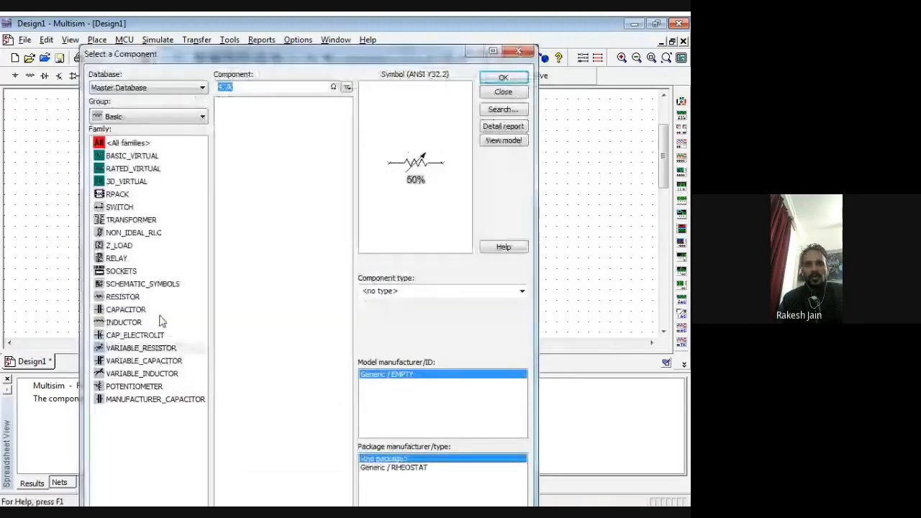
Step: Place a 1 kΩ resistor below the 4.7 kΩ variable resistor
{"action": "left_click", "coordinate": [123, 294]}
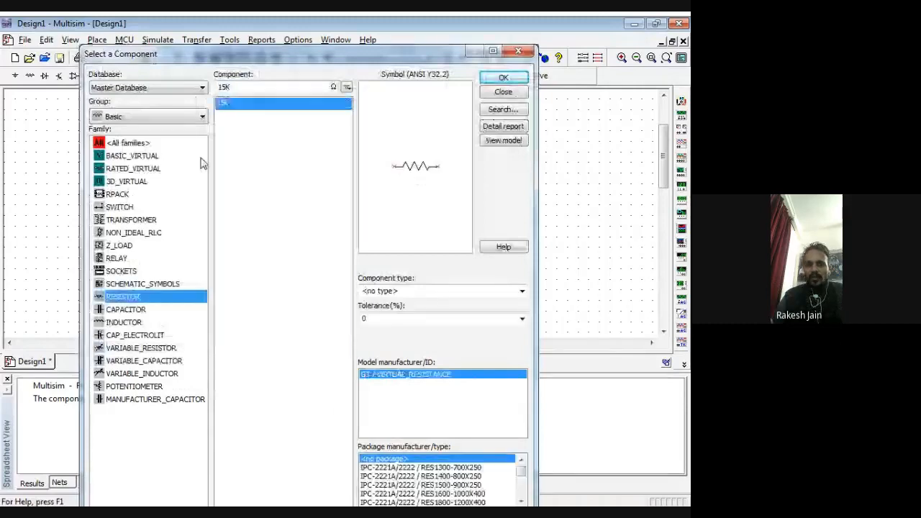
{"action": "type", "text": "1"}
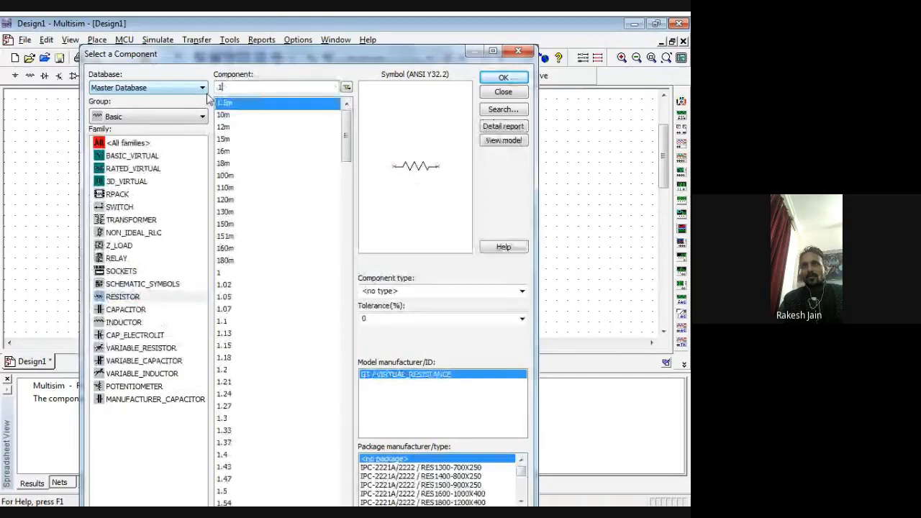
{"action": "key", "text": "Return"}
{"action": "left_click", "coordinate": [239, 259]}
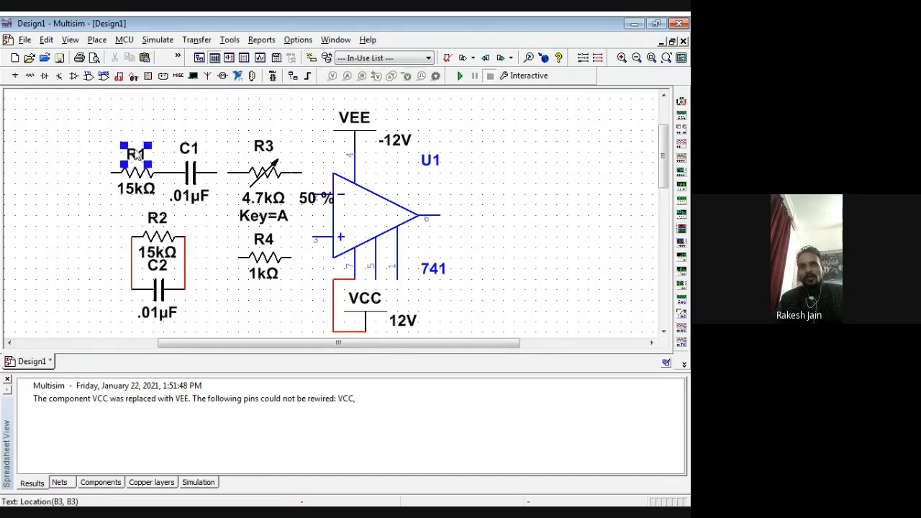
Step: Shift the series R1-C1 pair left to leave a gap before variable resistor R3
{"action": "left_click_drag", "start_coordinate": [107, 134], "coordinate": [226, 215]}
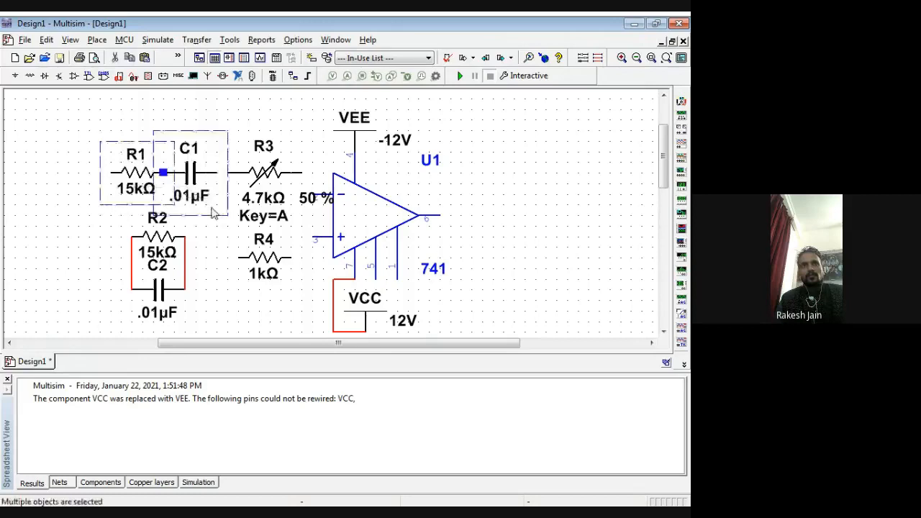
{"action": "left_click_drag", "start_coordinate": [186, 188], "coordinate": [154, 189]}
{"action": "left_click", "coordinate": [211, 242]}
Step: Wire C1's free end to R3, and R1's free end to the left side of the parallel R2-C2 network
{"action": "left_click", "coordinate": [186, 173]}
{"action": "left_click", "coordinate": [229, 172]}
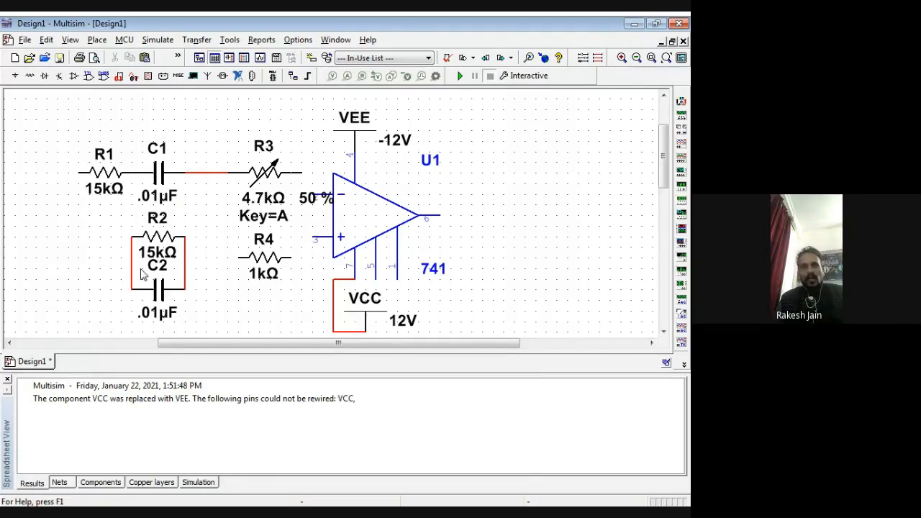
{"action": "left_click", "coordinate": [79, 173]}
{"action": "left_click", "coordinate": [132, 257]}
{"action": "left_click", "coordinate": [160, 279]}
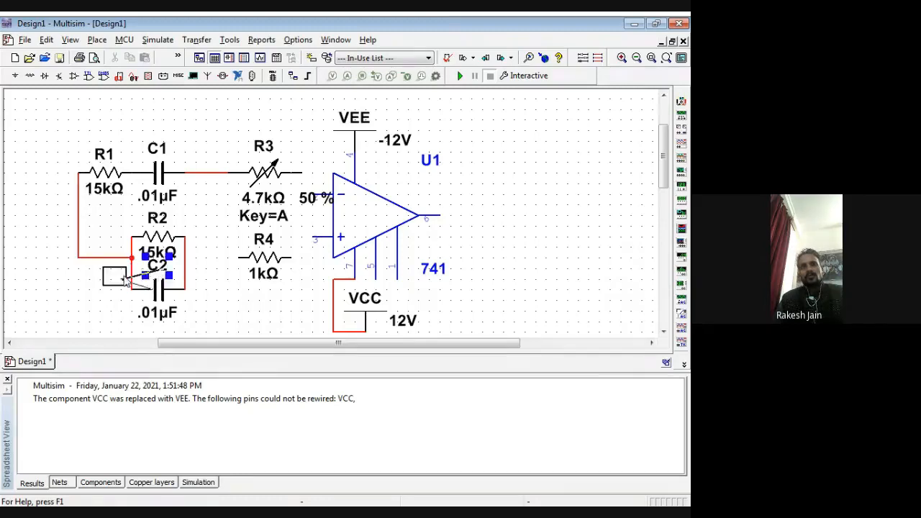
{"action": "left_click_drag", "start_coordinate": [160, 279], "coordinate": [120, 290]}
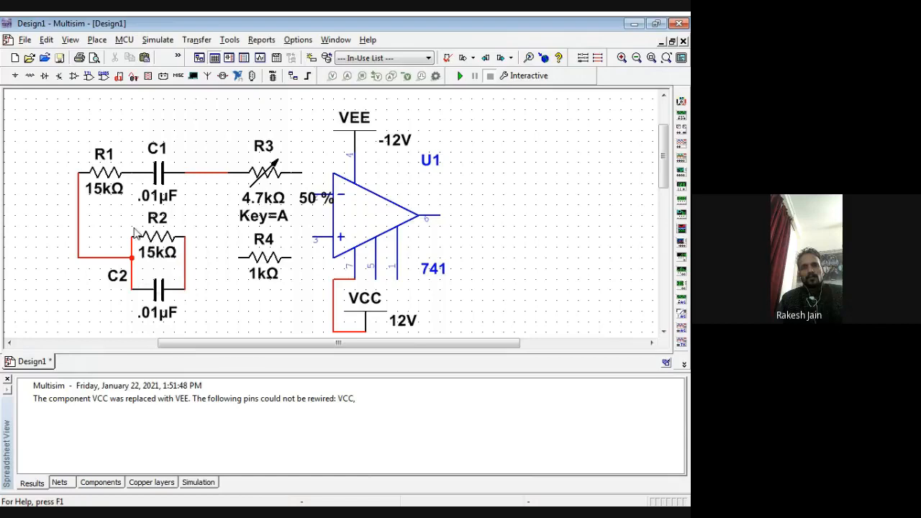
{"action": "key", "text": "ctrl+z"}
Step: Shift the parallel R2-C2 network left, keeping its wires attached
{"action": "left_click_drag", "start_coordinate": [116, 215], "coordinate": [128, 286]}
{"action": "left_click", "coordinate": [56, 189]}
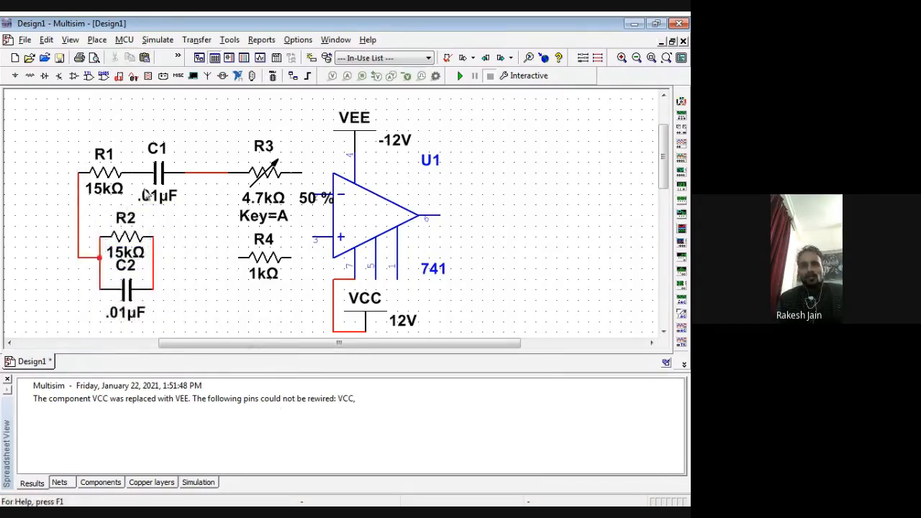
Step: Wire R4's left end to the right side of the R2-C2 network and its right end to R3's free end
{"action": "left_click", "coordinate": [240, 257]}
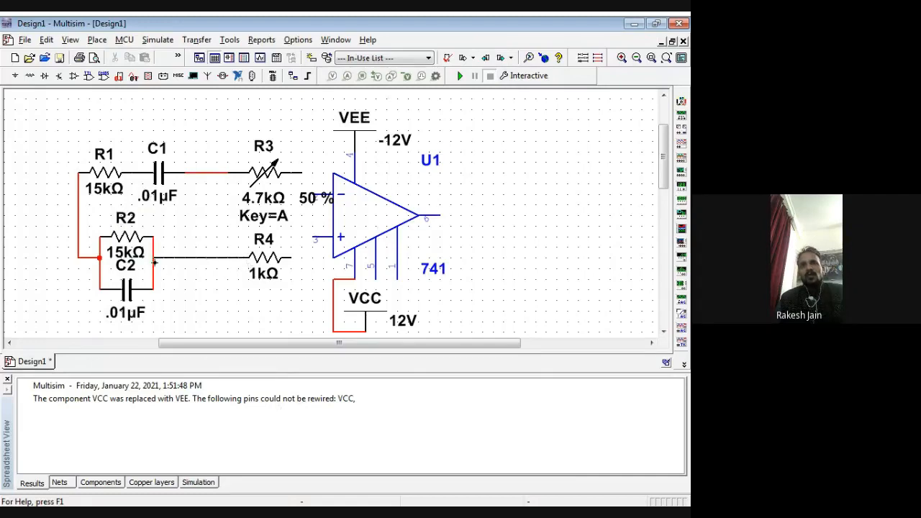
{"action": "left_click", "coordinate": [153, 257]}
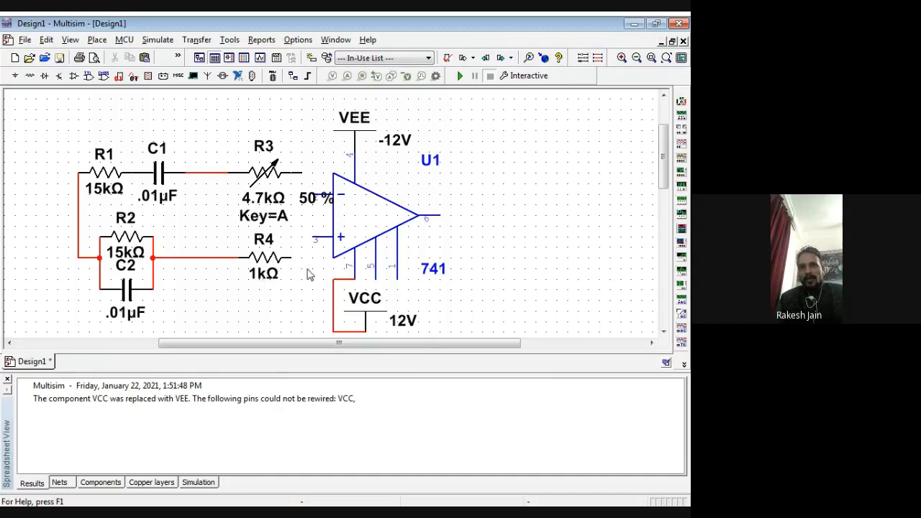
{"action": "left_click", "coordinate": [301, 184]}
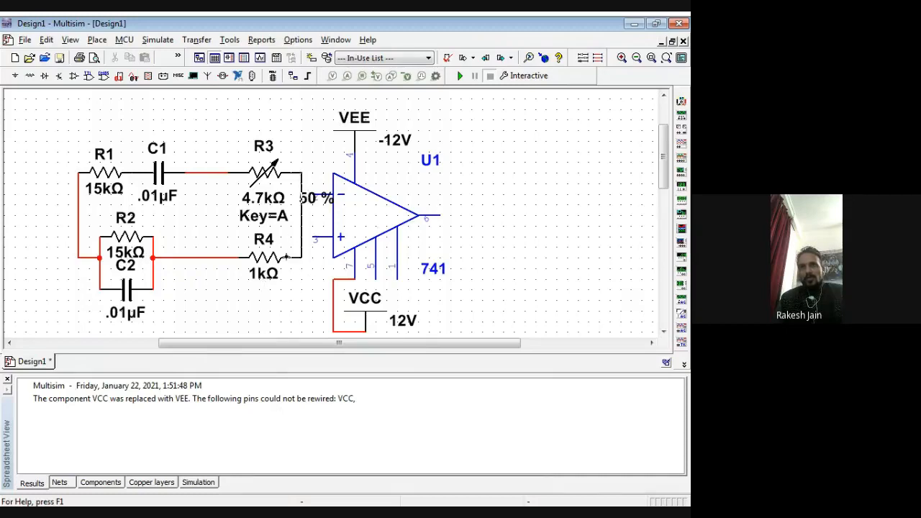
{"action": "left_click", "coordinate": [292, 257]}
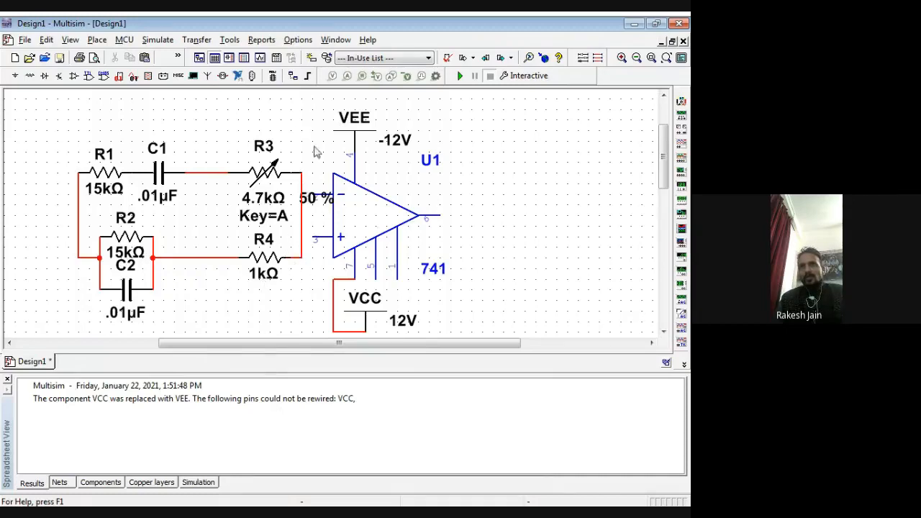
Step: Shift the 741 op-amp, its VEE and VCC supplies and variable resistor R3 together to the right
{"action": "left_click_drag", "start_coordinate": [317, 143], "coordinate": [444, 269]}
{"action": "key", "text": "ctrl+z"}
{"action": "left_click_drag", "start_coordinate": [317, 97], "coordinate": [483, 333]}
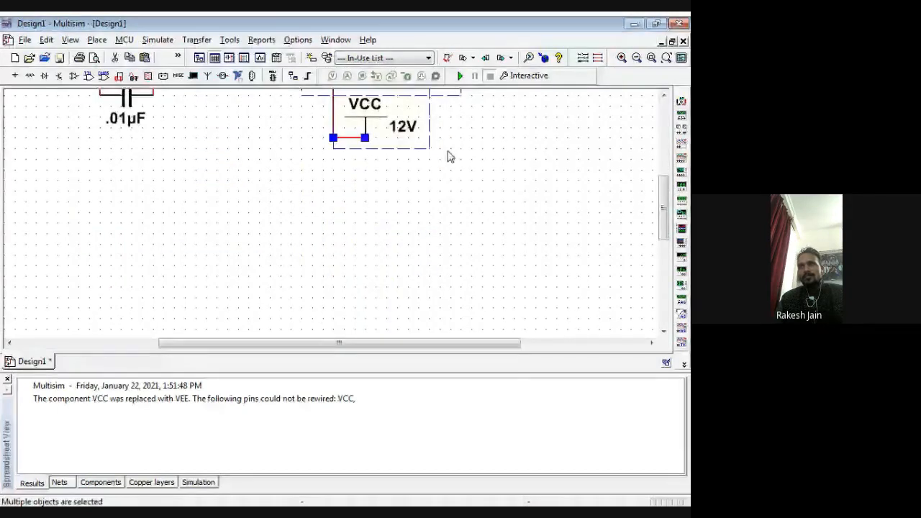
{"action": "scroll", "coordinate": [448, 157], "scroll_direction": "up", "scroll_amount": 5}
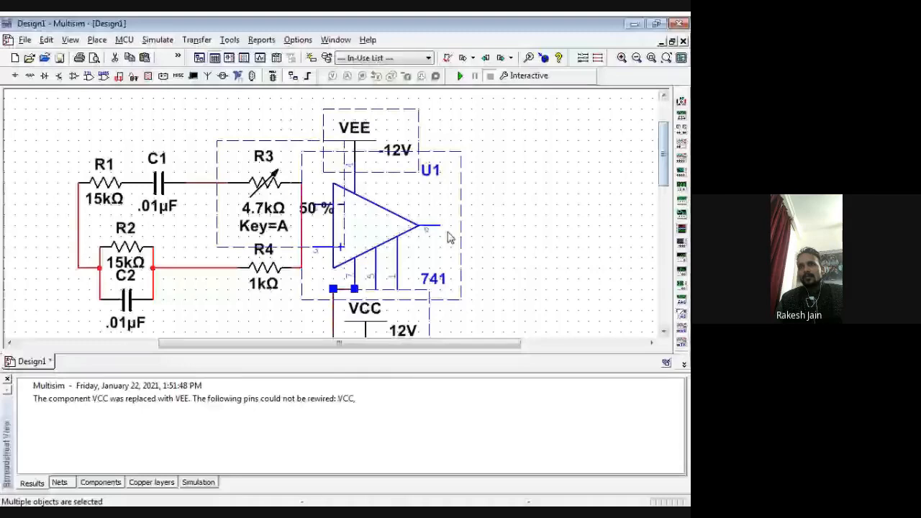
{"action": "left_click_drag", "start_coordinate": [448, 237], "coordinate": [490, 227]}
{"action": "left_click", "coordinate": [600, 269]}
Step: Move only the op-amp with its VEE and VCC supplies further right, clear of R3 and its 50 % label
{"action": "left_click_drag", "start_coordinate": [367, 152], "coordinate": [456, 267]}
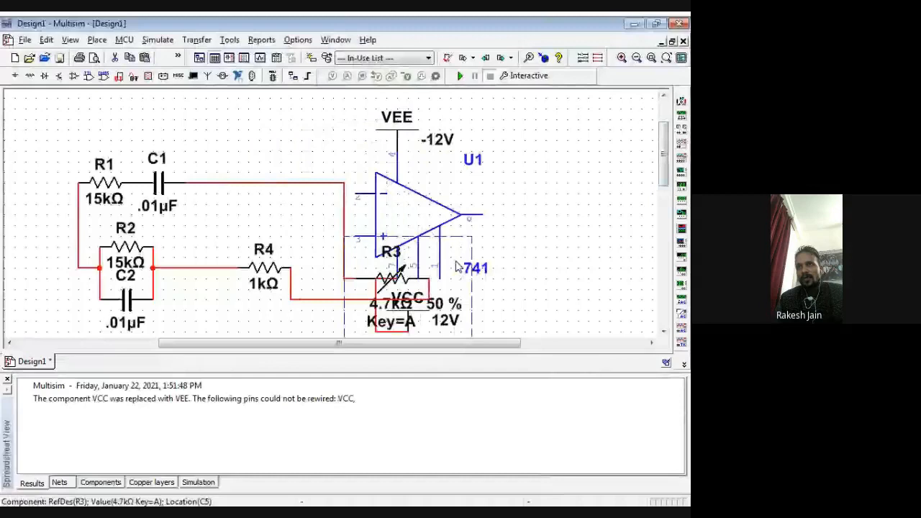
{"action": "scroll", "coordinate": [456, 264], "scroll_direction": "down", "scroll_amount": 5}
{"action": "left_click_drag", "start_coordinate": [441, 380], "coordinate": [383, 96]}
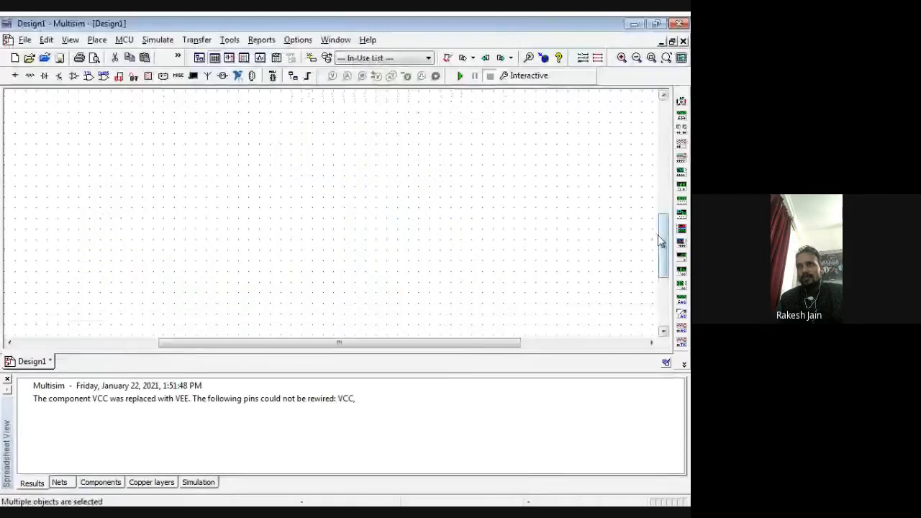
{"action": "left_click_drag", "start_coordinate": [660, 242], "coordinate": [641, 140]}
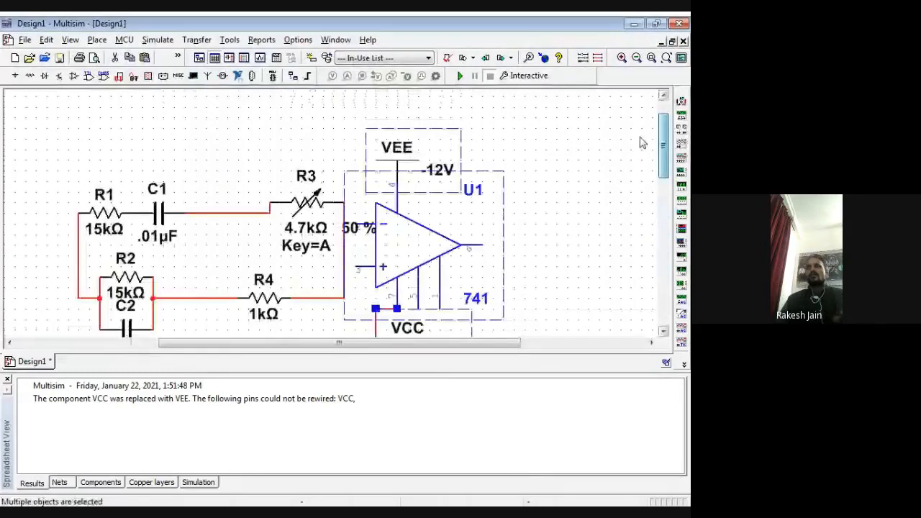
{"action": "left_click_drag", "start_coordinate": [432, 244], "coordinate": [464, 256]}
{"action": "left_click", "coordinate": [530, 153]}
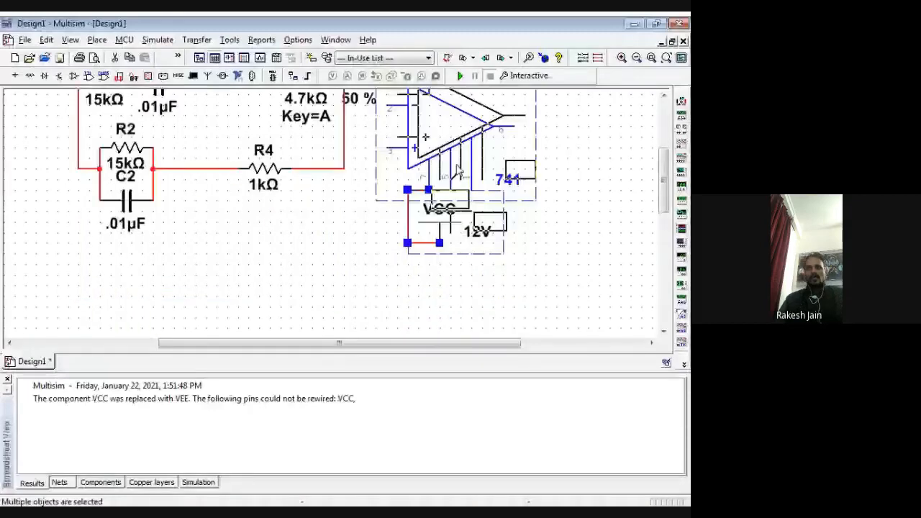
{"action": "left_click_drag", "start_coordinate": [459, 171], "coordinate": [458, 149]}
{"action": "left_click_drag", "start_coordinate": [664, 200], "coordinate": [663, 171]}
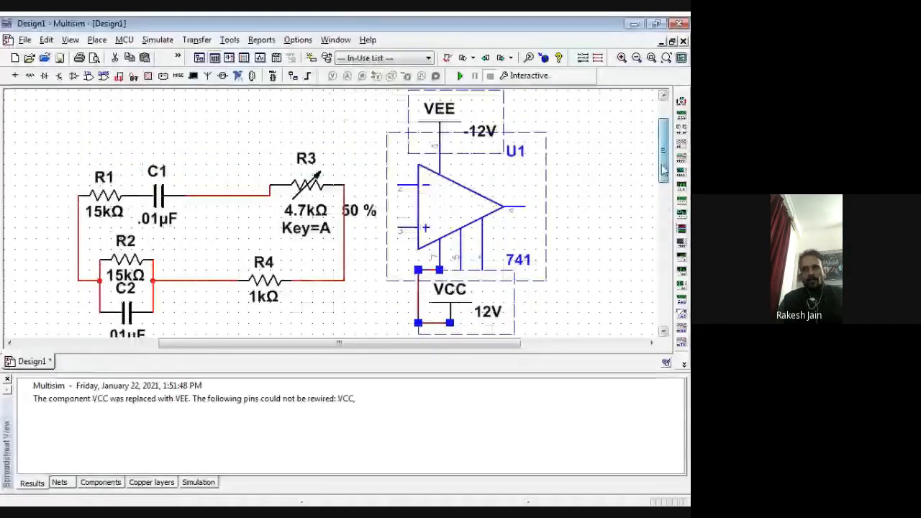
{"action": "left_click", "coordinate": [595, 209]}
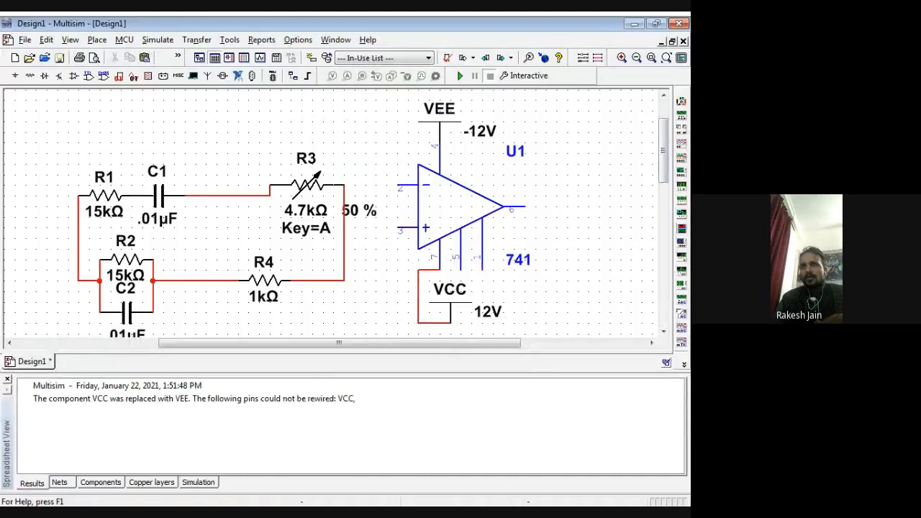
Step: Wire op-amp pin 2 over the top of R3 to the C1-R3 connection and straighten the wire's vertical segment
{"action": "left_click", "coordinate": [400, 186]}
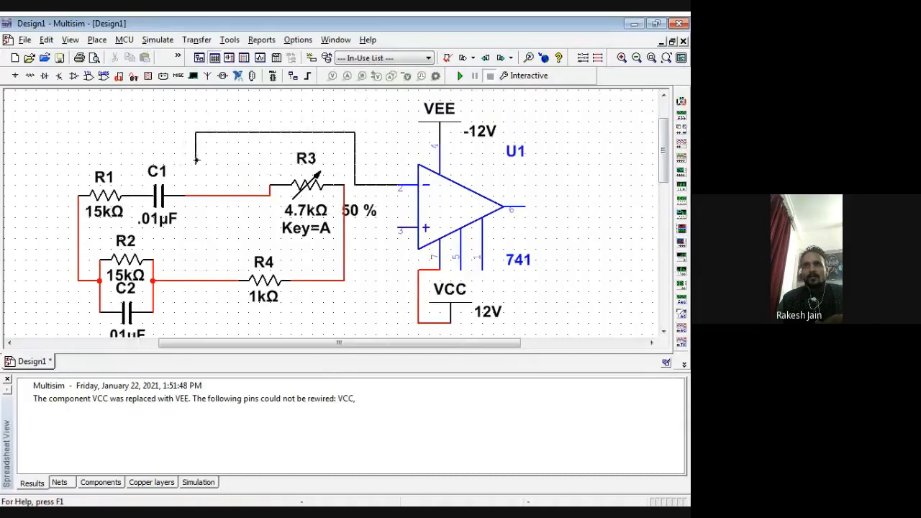
{"action": "left_click", "coordinate": [204, 195]}
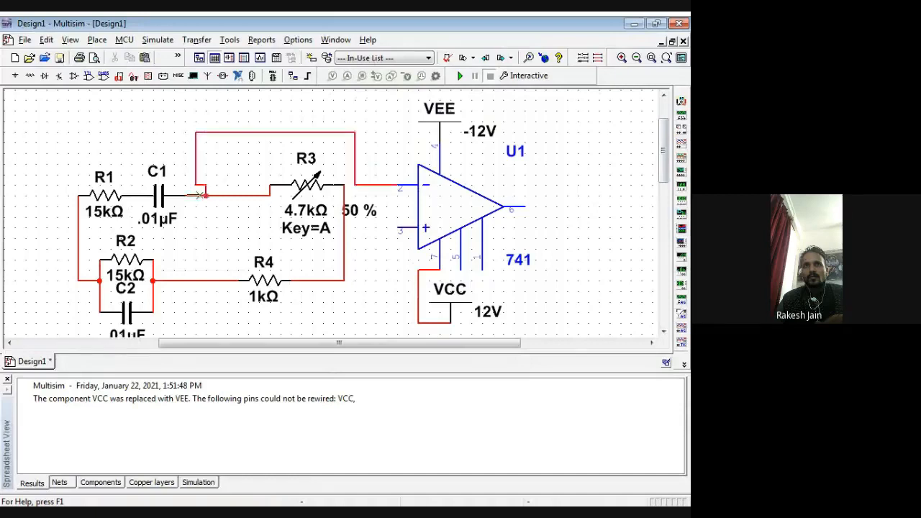
{"action": "left_click_drag", "start_coordinate": [196, 173], "coordinate": [207, 174]}
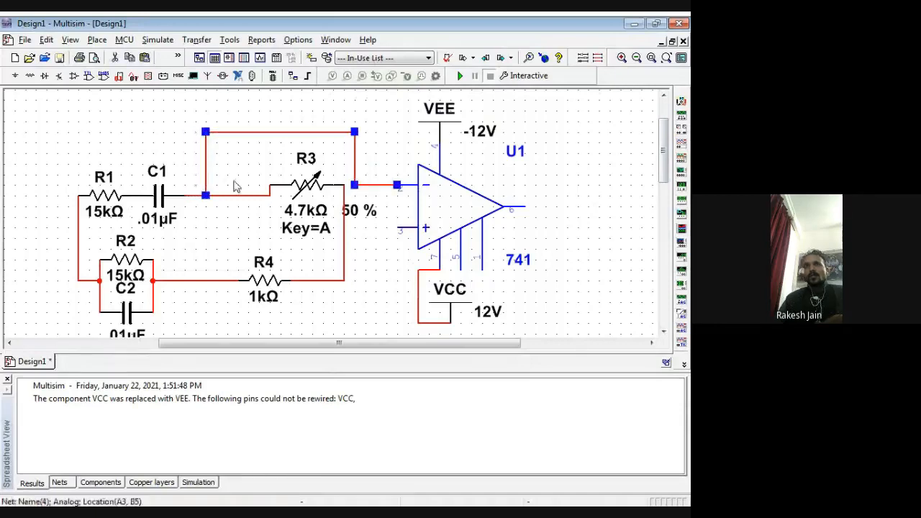
{"action": "left_click", "coordinate": [173, 132]}
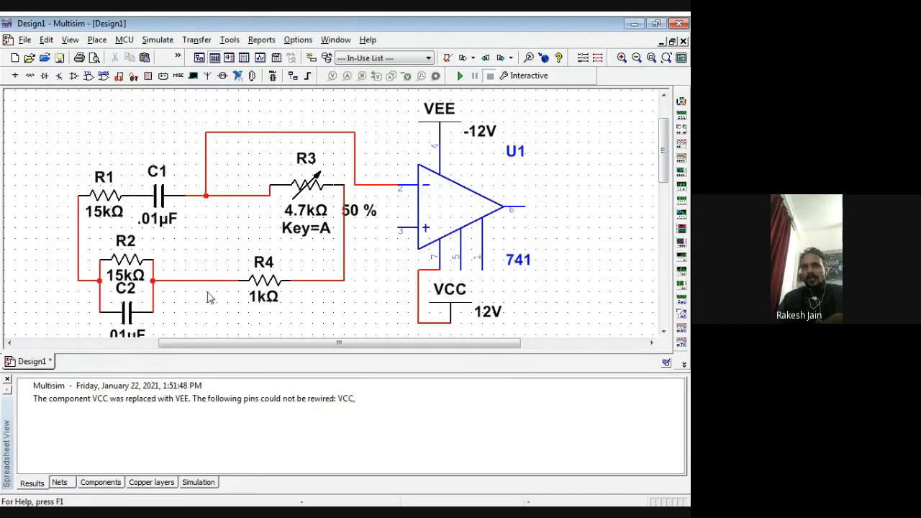
Step: Wire op-amp pin 3 beneath the R2-C2 network to the connection between R1 and that network
{"action": "left_click", "coordinate": [400, 228]}
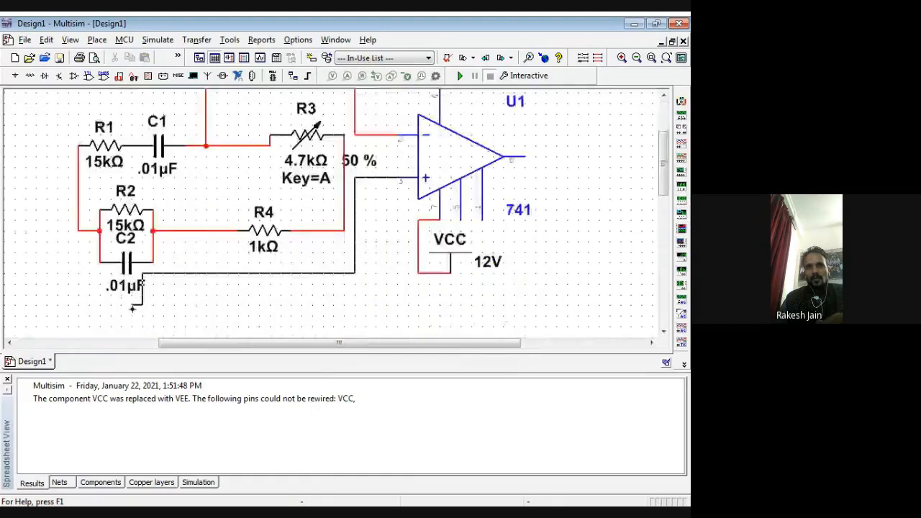
{"action": "left_click", "coordinate": [76, 187]}
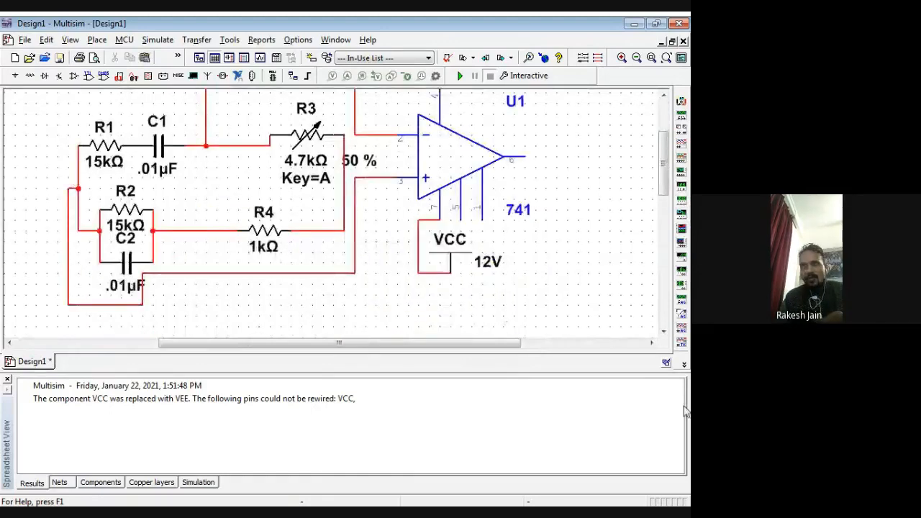
{"action": "mouse_move", "coordinate": [661, 182]}
{"action": "left_mouse_down"}
{"action": "mouse_move", "coordinate": [661, 167]}
{"action": "mouse_move", "coordinate": [661, 178]}
{"action": "left_mouse_up"}
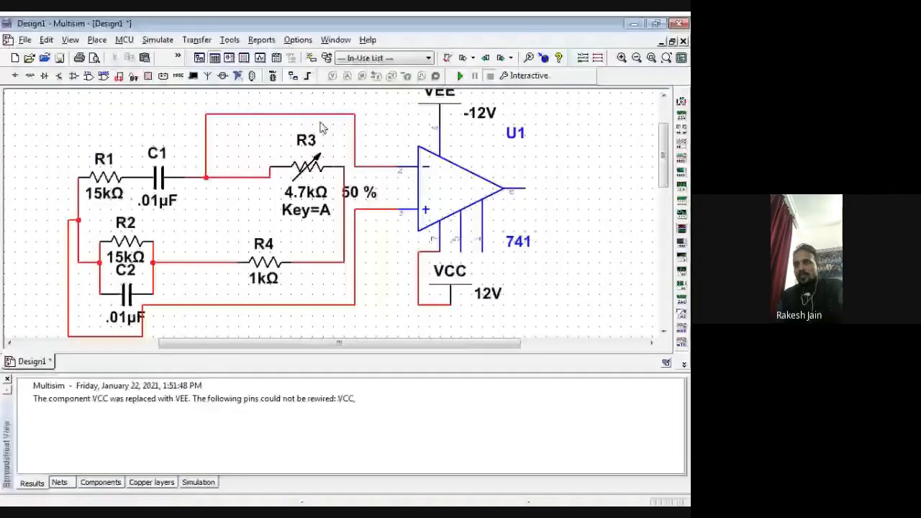
Step: Replace the wire between op-amp pin 2 and the C1-R3 connection with one from pin 2 to the R3-R4 connection
{"action": "left_click", "coordinate": [375, 167]}
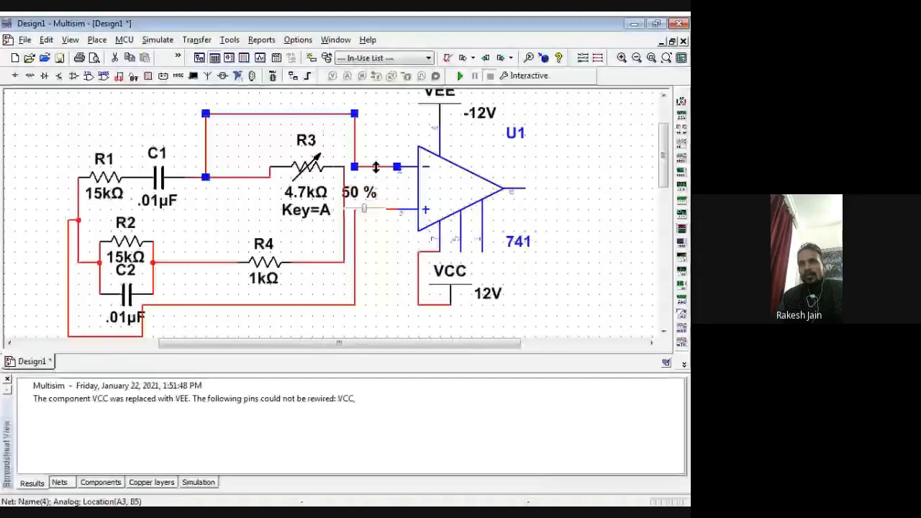
{"action": "key", "text": "Delete"}
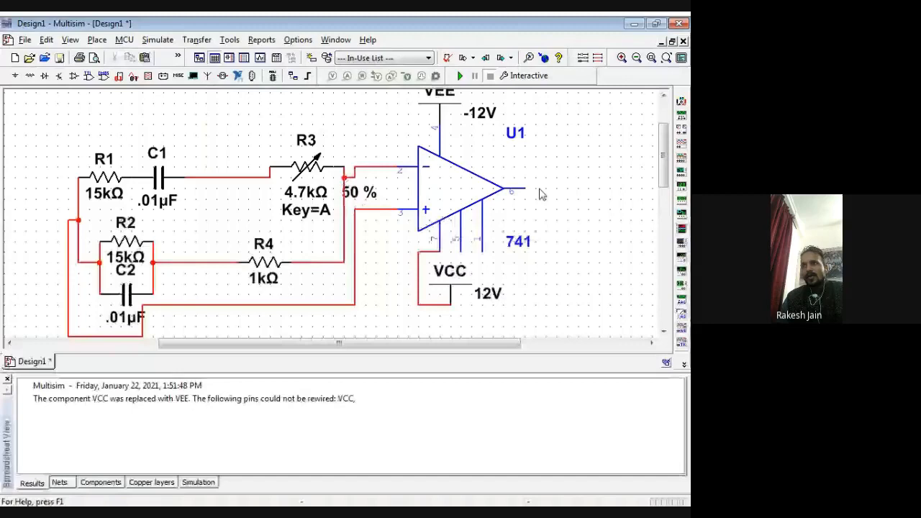
Step: Wire op-amp output pin 6 over the top of VEE and R3 to the connection between C1 and R3
{"action": "left_click_drag", "start_coordinate": [667, 142], "coordinate": [670, 129]}
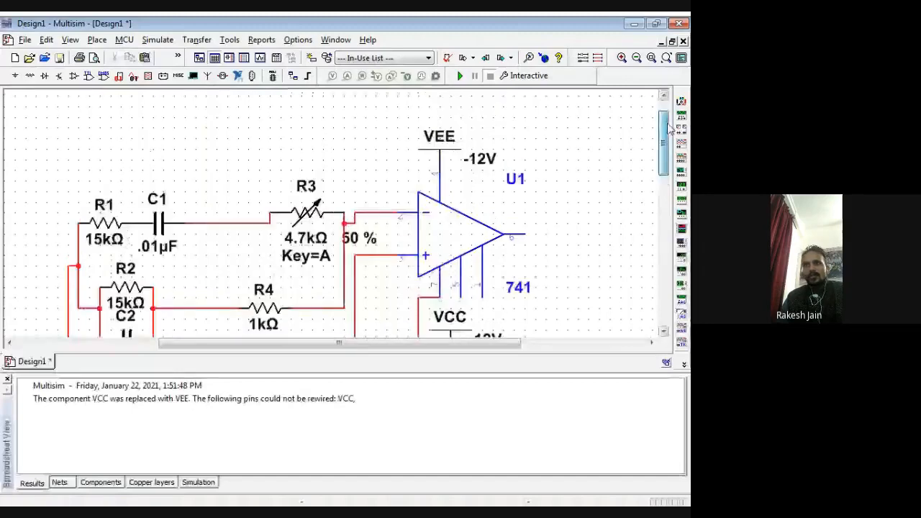
{"action": "left_click", "coordinate": [525, 234]}
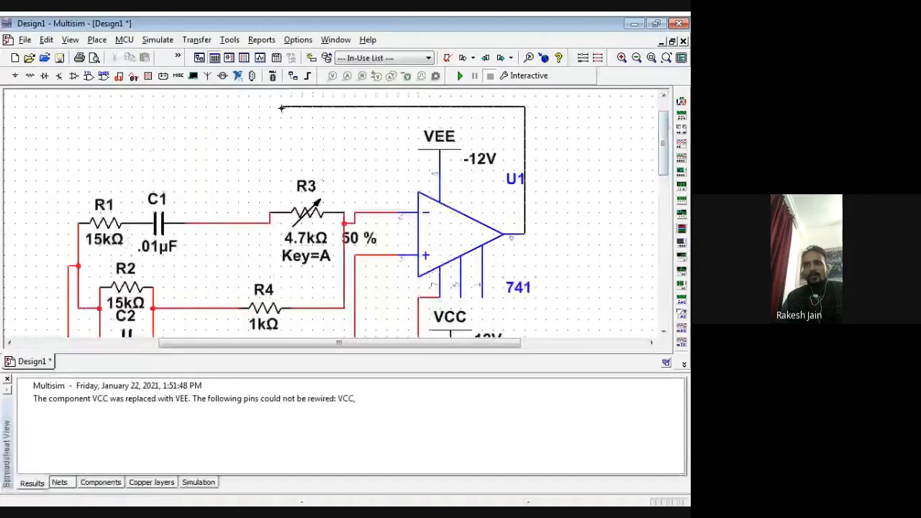
{"action": "scroll", "coordinate": [280, 107], "scroll_direction": "up", "scroll_amount": 1}
{"action": "left_click", "coordinate": [227, 143]}
{"action": "left_click", "coordinate": [239, 258]}
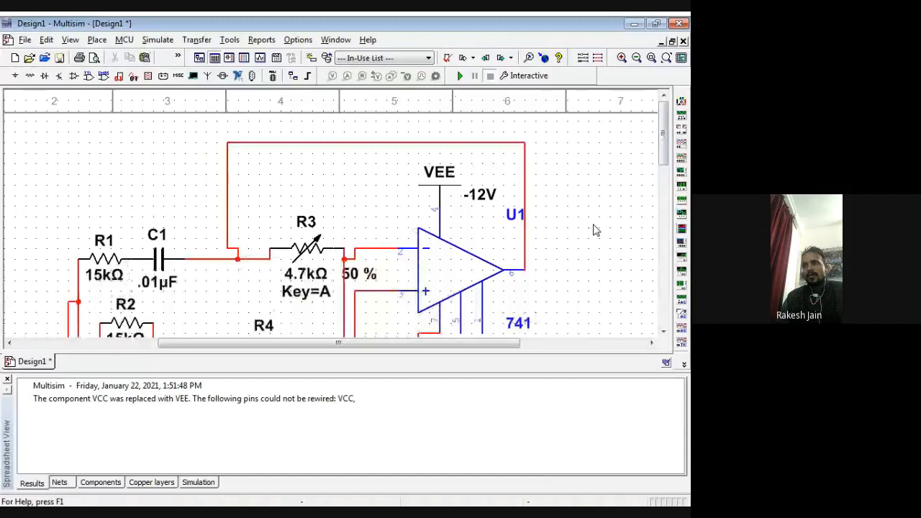
{"action": "scroll", "coordinate": [595, 230], "scroll_direction": "down", "scroll_amount": 1}
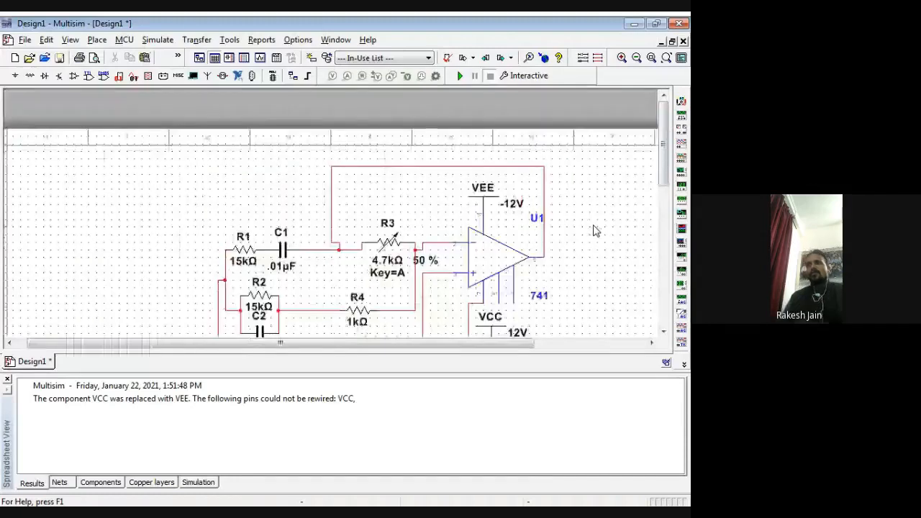
{"action": "scroll", "coordinate": [600, 252], "scroll_direction": "down", "scroll_amount": 2}
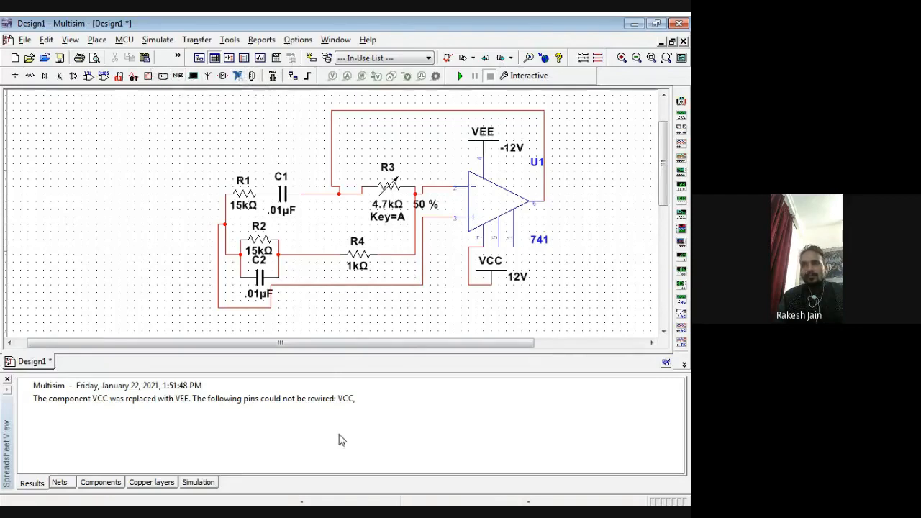
{"action": "left_click_drag", "start_coordinate": [314, 318], "coordinate": [223, 216]}
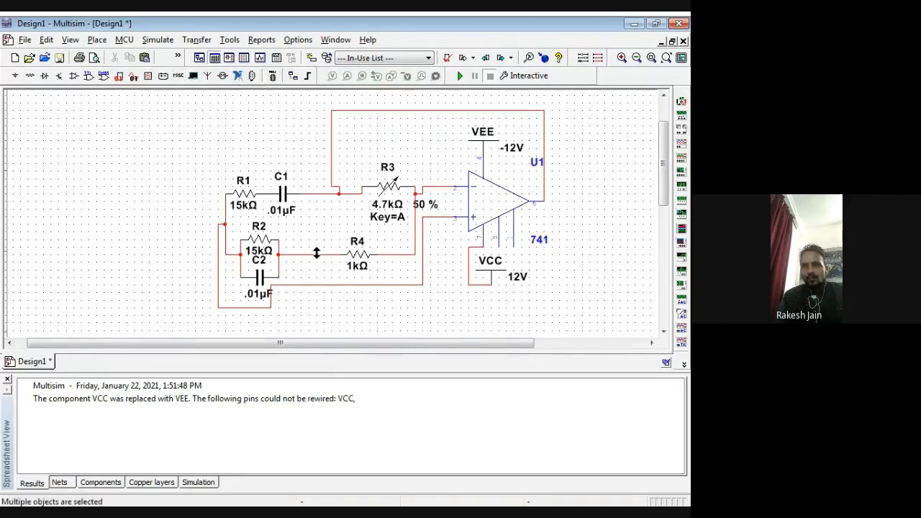
{"action": "left_click", "coordinate": [376, 326]}
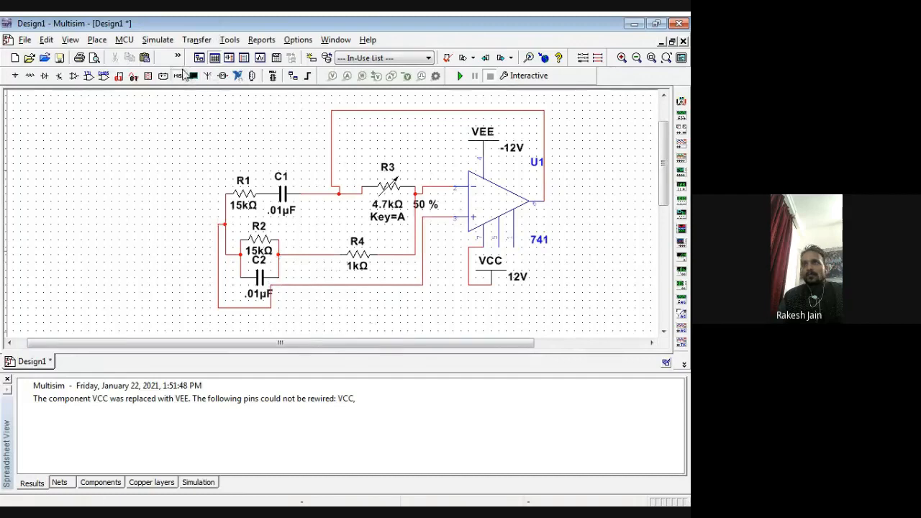
{"action": "left_click", "coordinate": [183, 74]}
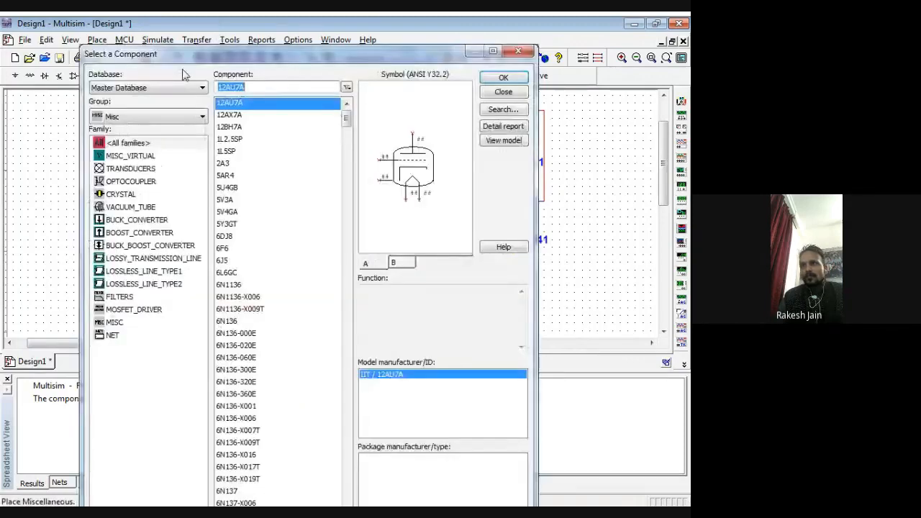
{"action": "left_click", "coordinate": [518, 51]}
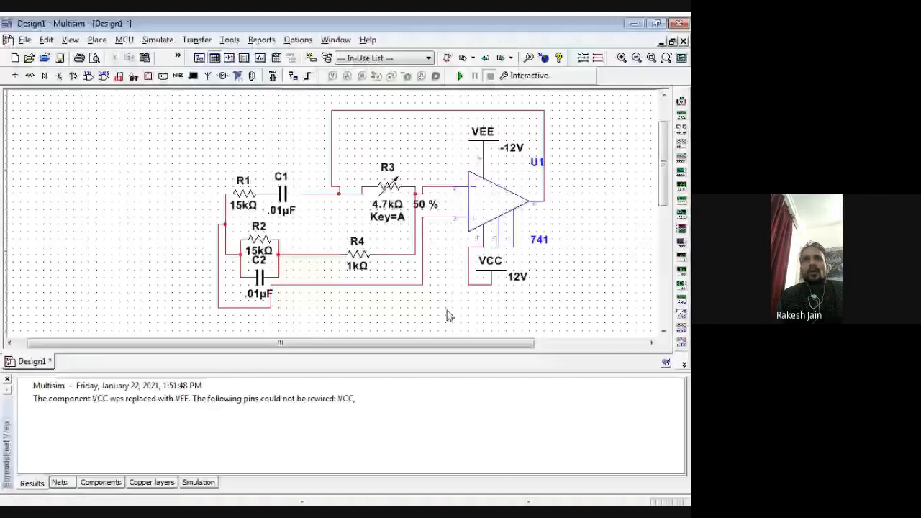
{"action": "left_click", "coordinate": [179, 77]}
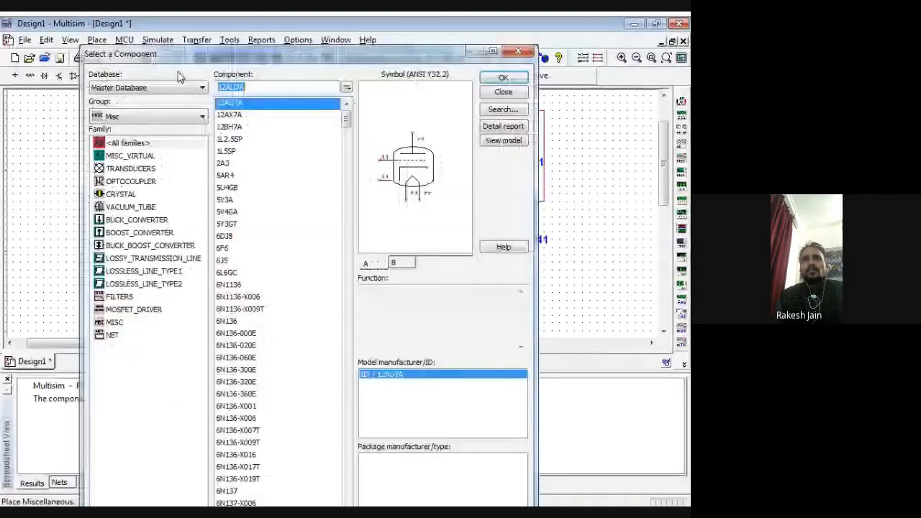
{"action": "key", "text": "Escape"}
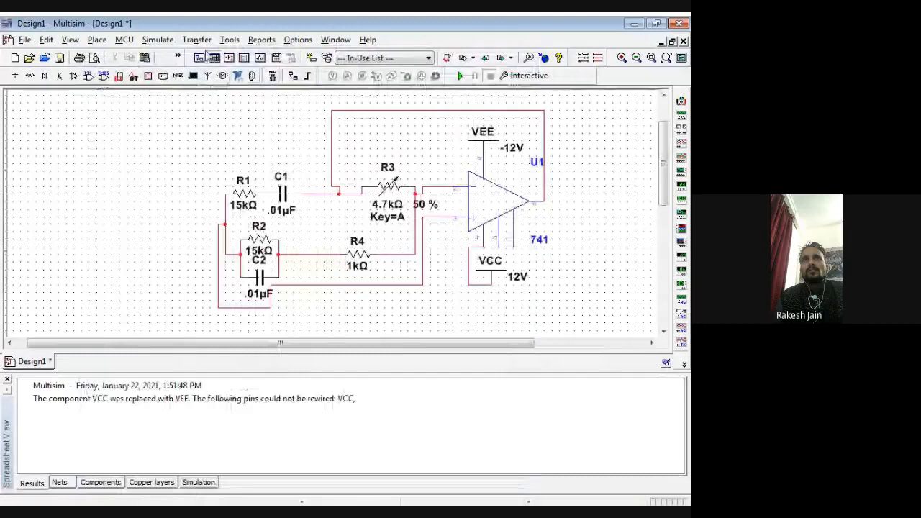
{"action": "left_click", "coordinate": [124, 39]}
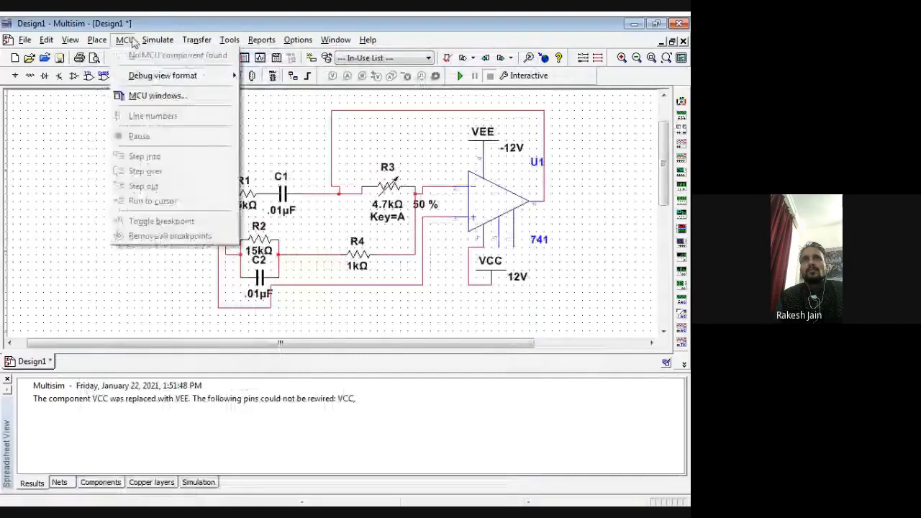
{"action": "mouse_move", "coordinate": [97, 39]}
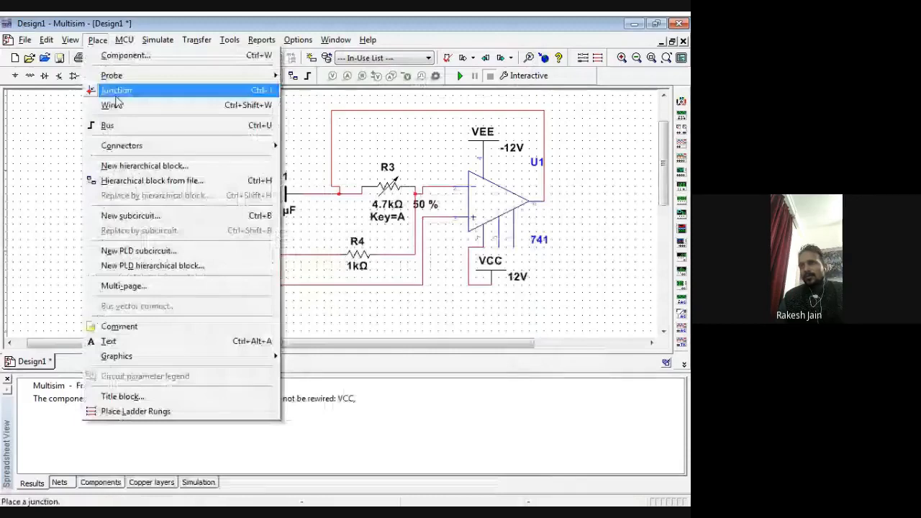
{"action": "left_click", "coordinate": [116, 103]}
{"action": "left_click", "coordinate": [316, 315]}
{"action": "key", "text": "Escape"}
{"action": "left_click_drag", "start_coordinate": [338, 317], "coordinate": [325, 272]}
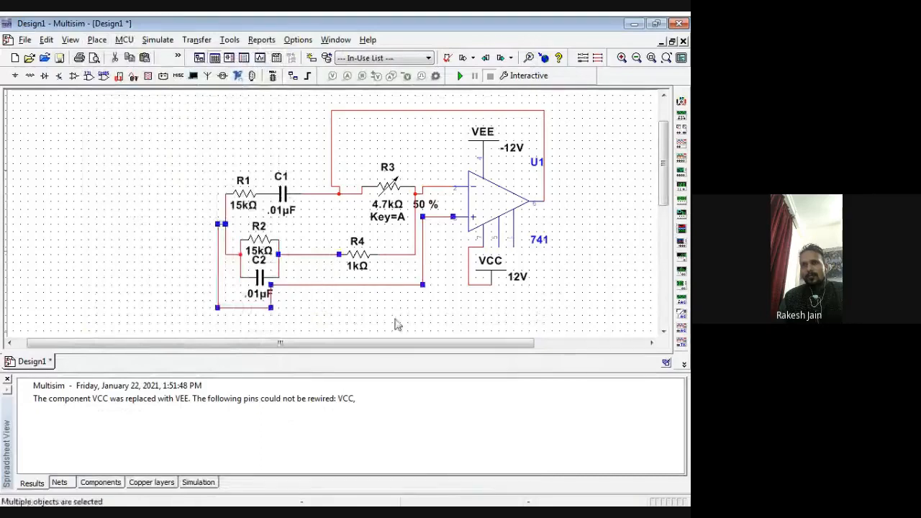
{"action": "left_click", "coordinate": [331, 322]}
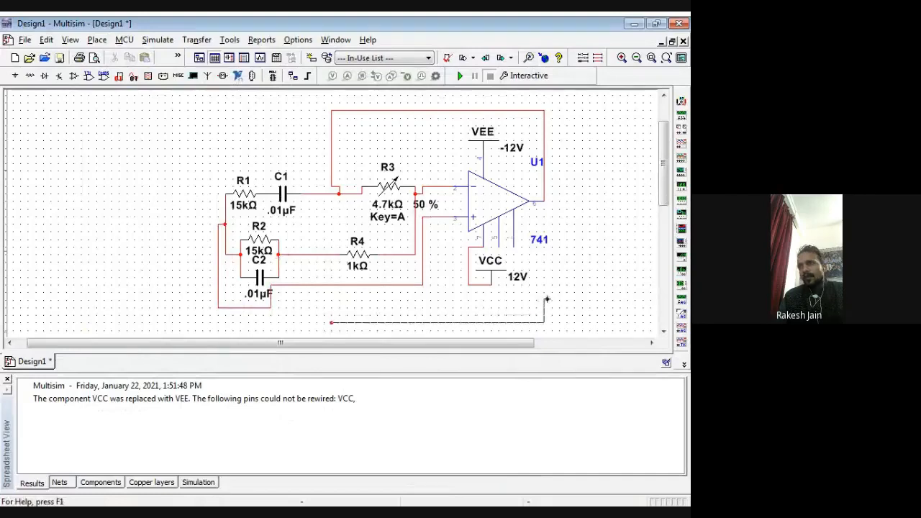
{"action": "key", "text": "Escape"}
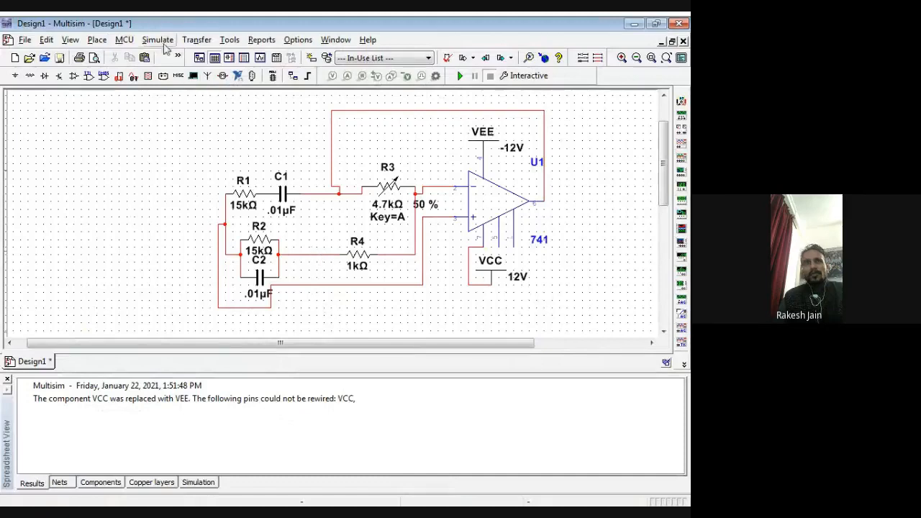
{"action": "left_click", "coordinate": [98, 39]}
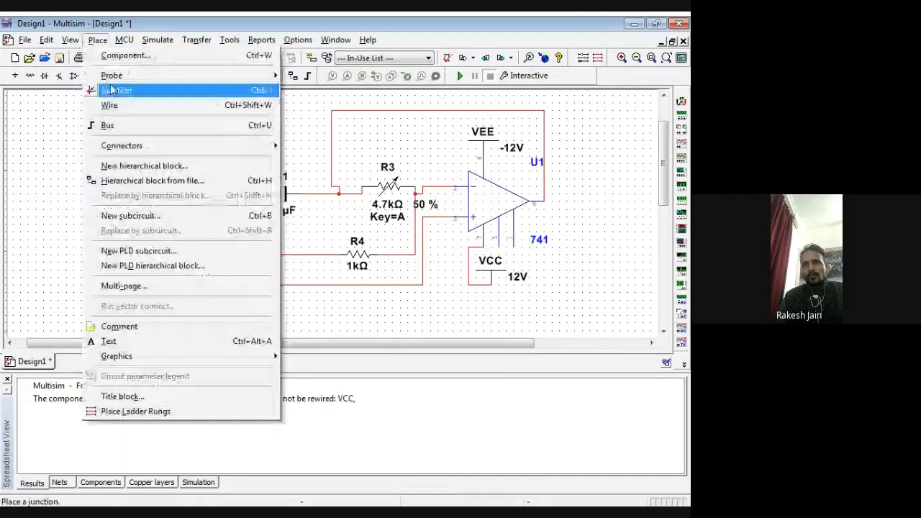
{"action": "left_click", "coordinate": [114, 90]}
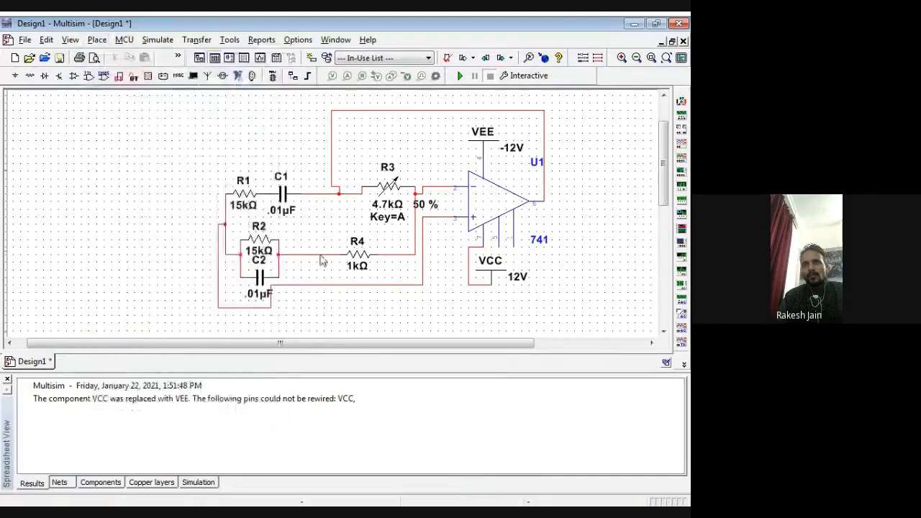
{"action": "left_click", "coordinate": [329, 252]}
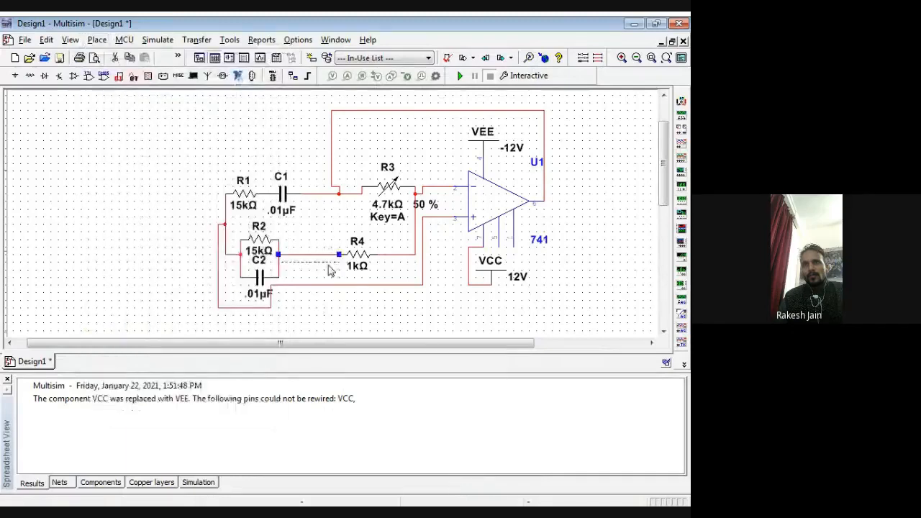
{"action": "left_click_drag", "start_coordinate": [329, 266], "coordinate": [330, 259]}
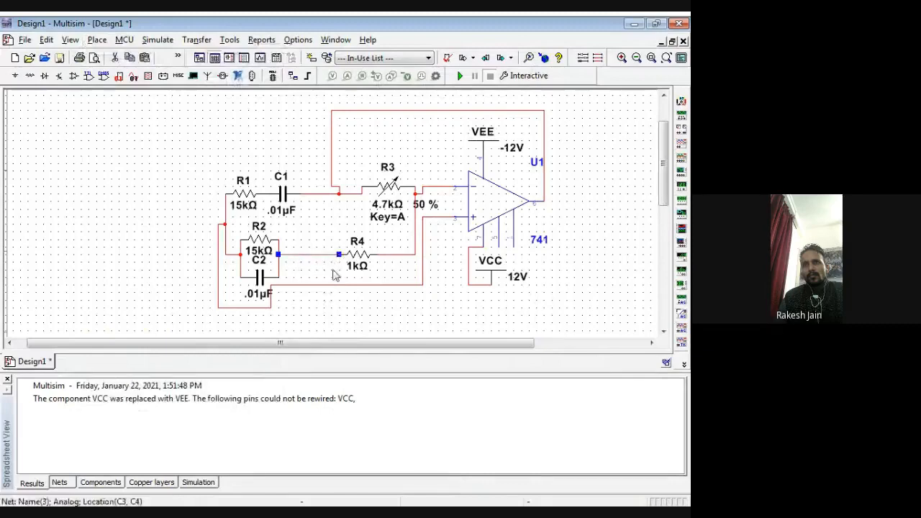
{"action": "left_click", "coordinate": [322, 216]}
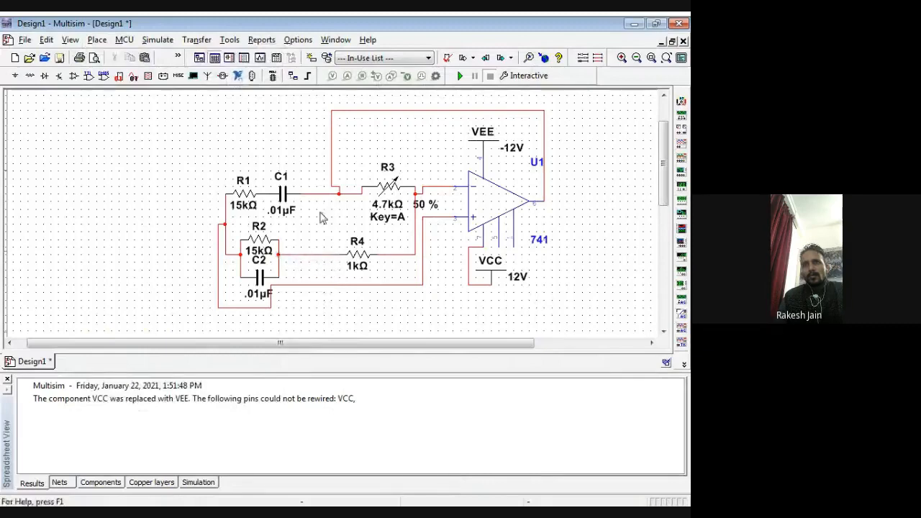
{"action": "left_click_drag", "start_coordinate": [318, 237], "coordinate": [319, 243]}
{"action": "left_click_drag", "start_coordinate": [310, 309], "coordinate": [401, 312]}
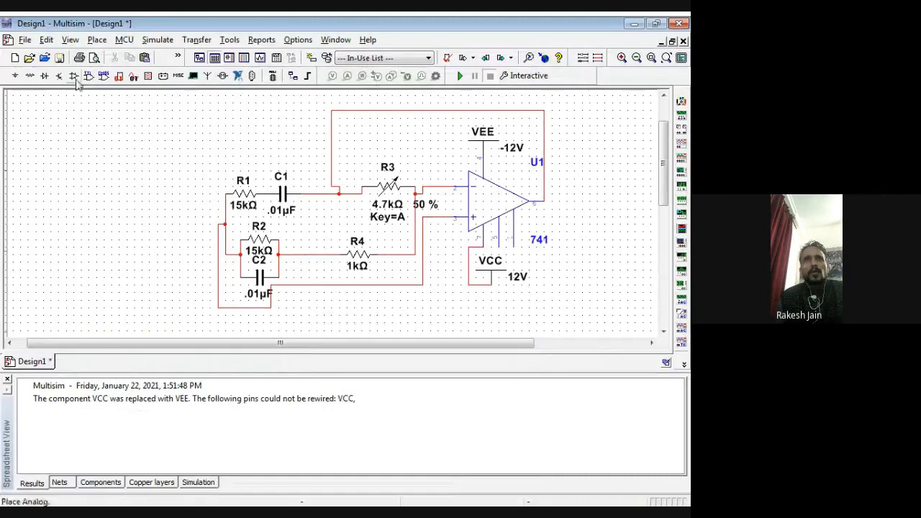
{"action": "left_click", "coordinate": [97, 40]}
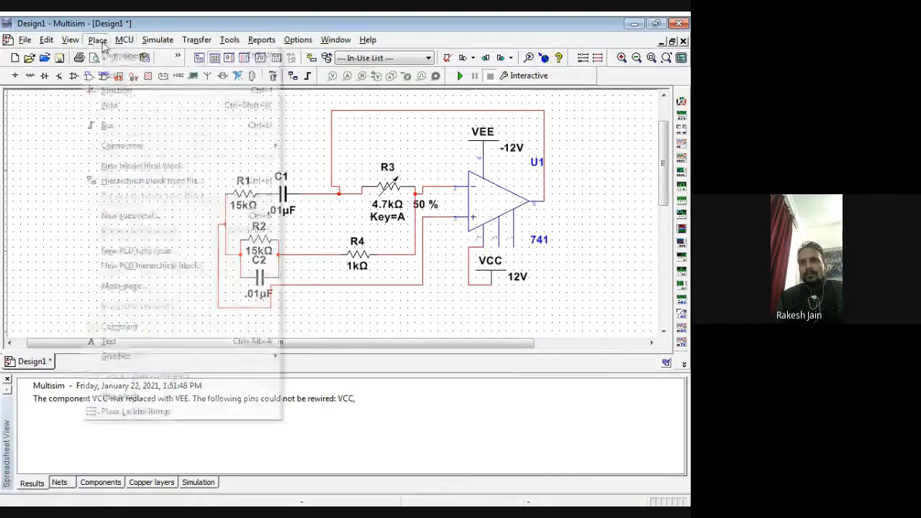
{"action": "left_click", "coordinate": [110, 105]}
{"action": "left_click", "coordinate": [309, 261]}
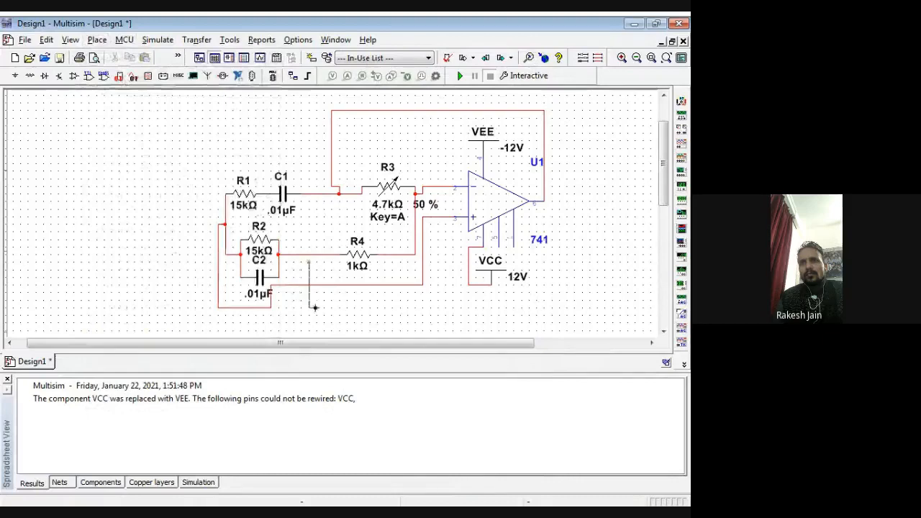
{"action": "left_click", "coordinate": [378, 323]}
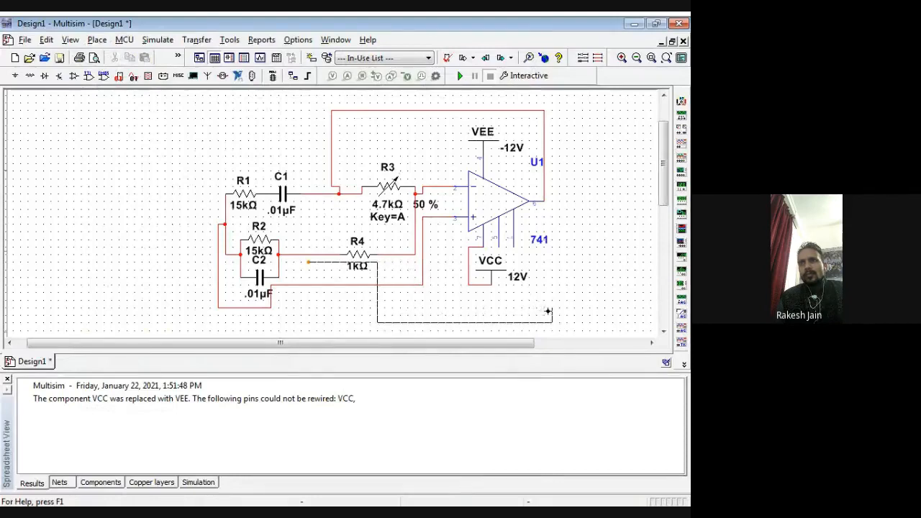
{"action": "key", "text": "Escape"}
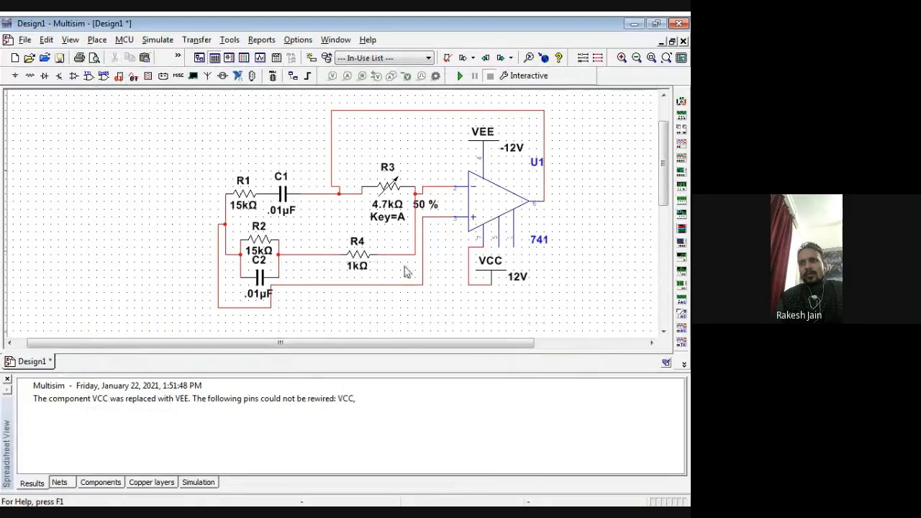
{"action": "left_click", "coordinate": [315, 255]}
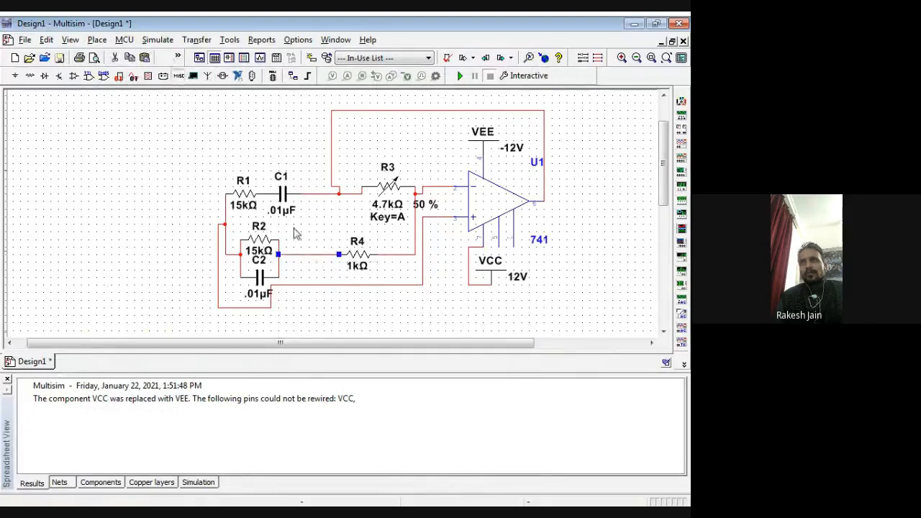
{"action": "key", "text": "ctrl+w"}
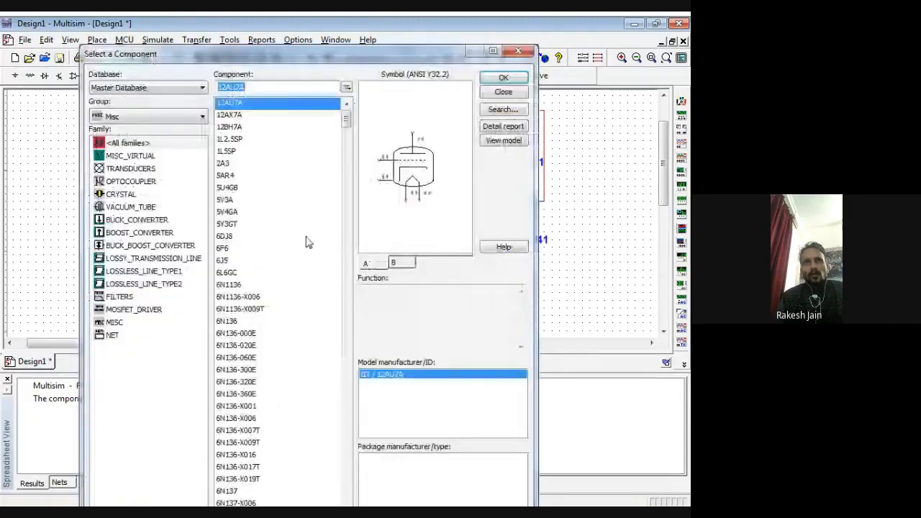
{"action": "key", "text": "Escape"}
{"action": "left_click", "coordinate": [70, 39]}
{"action": "left_click", "coordinate": [101, 103]}
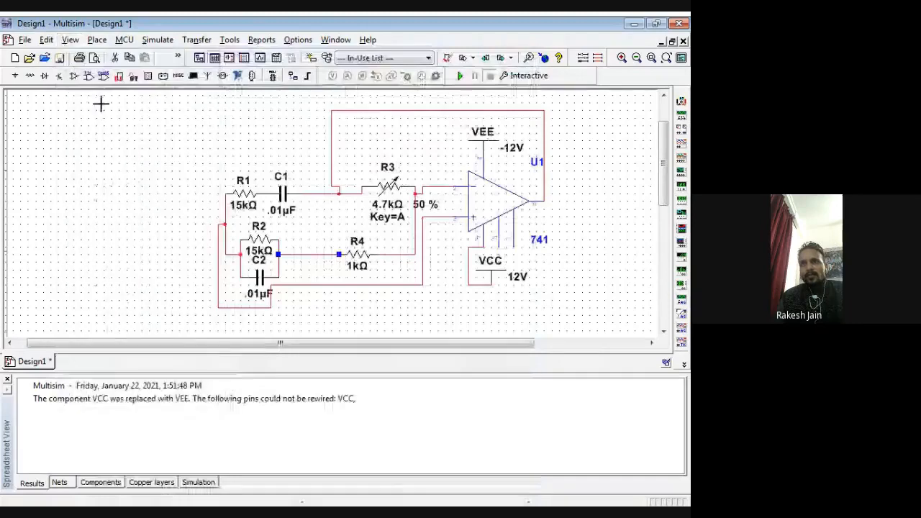
{"action": "key", "text": "Escape"}
{"action": "left_click", "coordinate": [314, 265]}
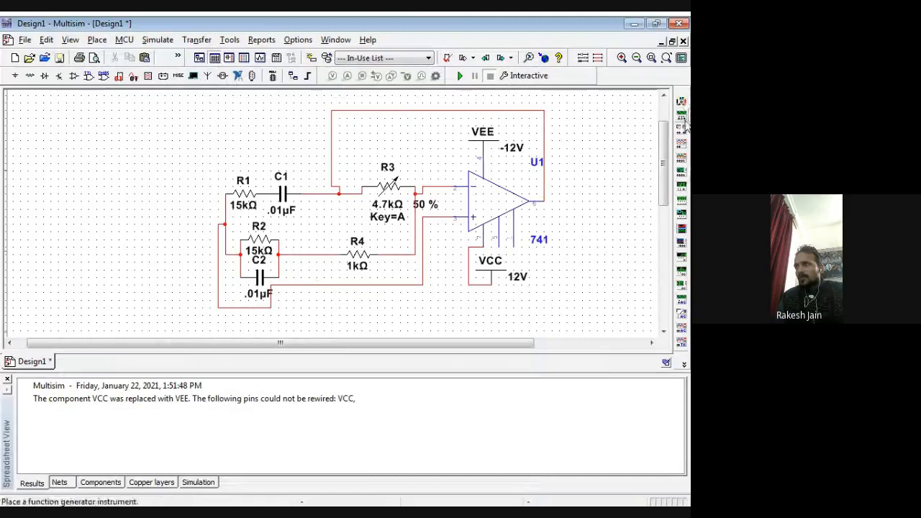
Step: Place an oscilloscope beside the op-amp and wire its channel A positive terminal to the op-amp's output wire
{"action": "left_click", "coordinate": [682, 163]}
{"action": "left_click", "coordinate": [559, 243]}
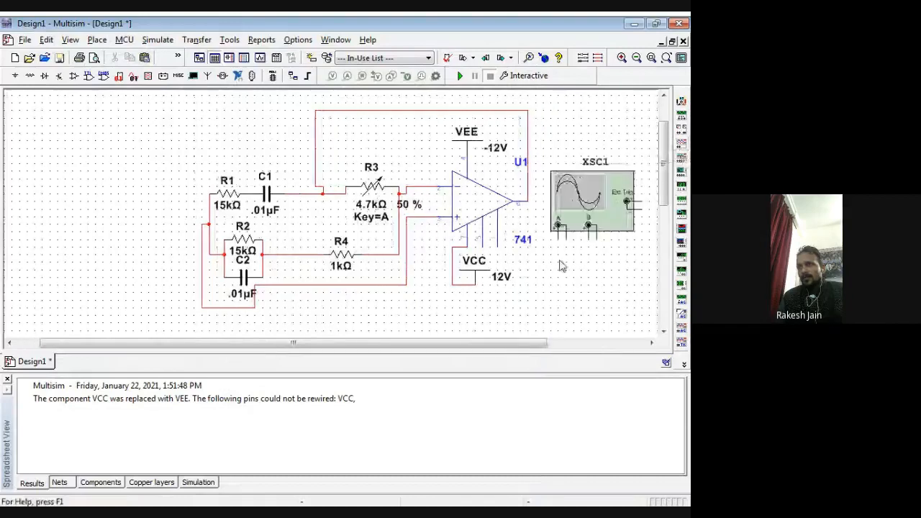
{"action": "left_click", "coordinate": [559, 243]}
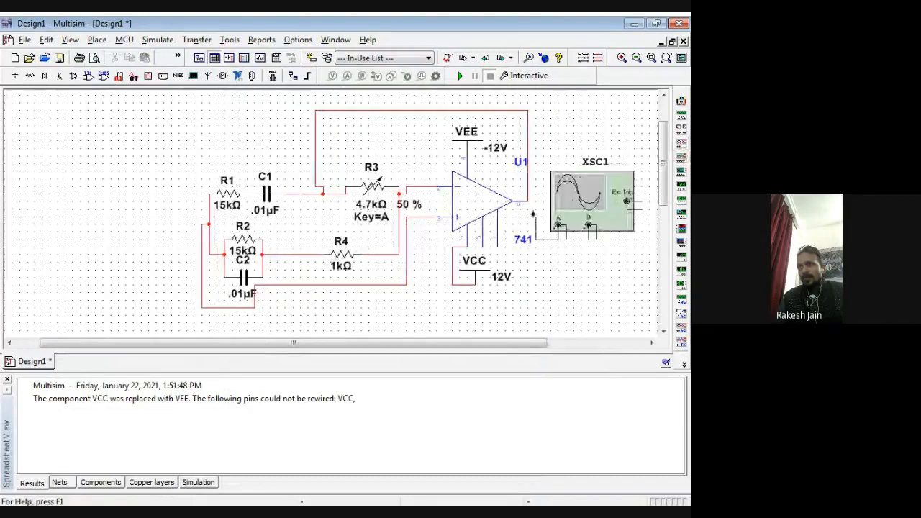
{"action": "left_click", "coordinate": [527, 189]}
Step: Wire the oscilloscope's channel A negative terminal to the connection between the R2-C2 network and R4, and attach a ground there
{"action": "left_click", "coordinate": [566, 230]}
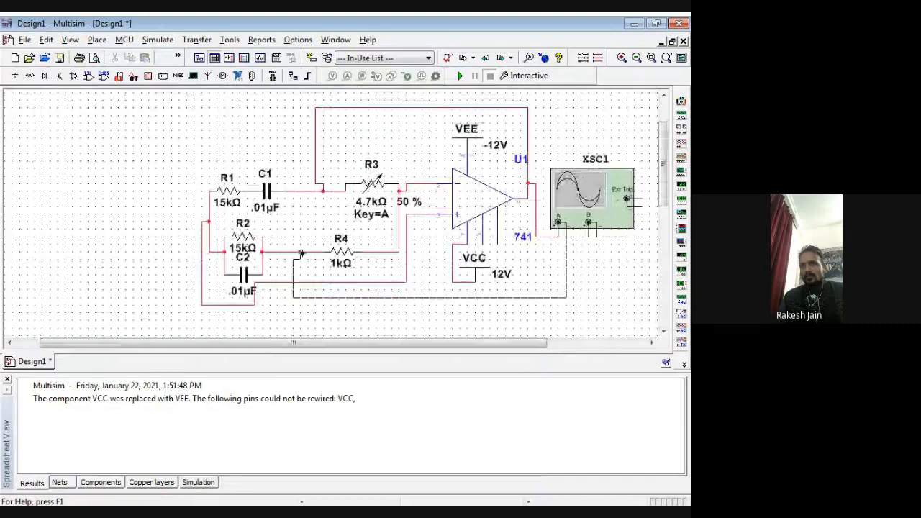
{"action": "left_click", "coordinate": [301, 253]}
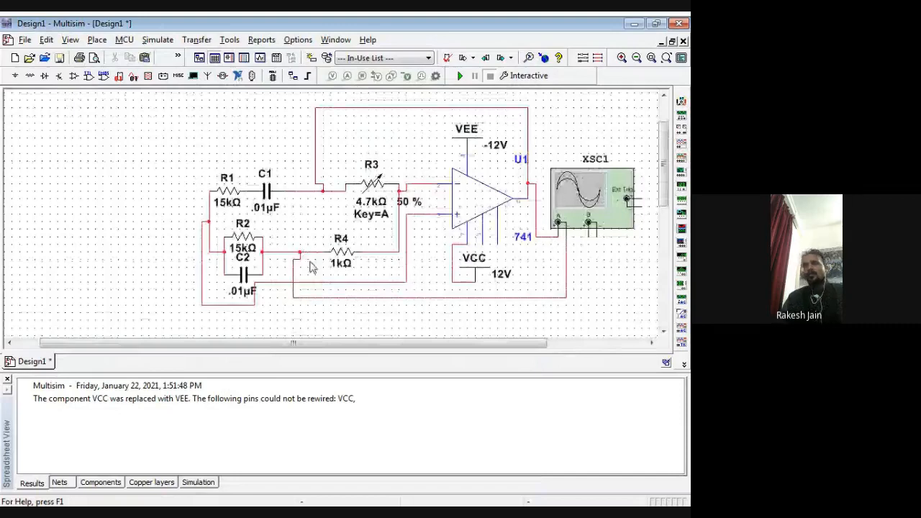
{"action": "left_click", "coordinate": [184, 81]}
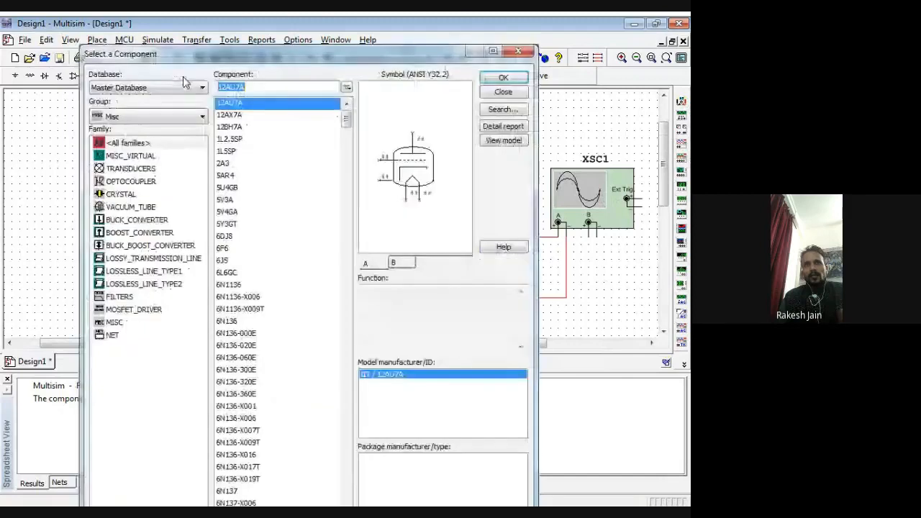
{"action": "left_click", "coordinate": [150, 117]}
{"action": "left_click", "coordinate": [121, 163]}
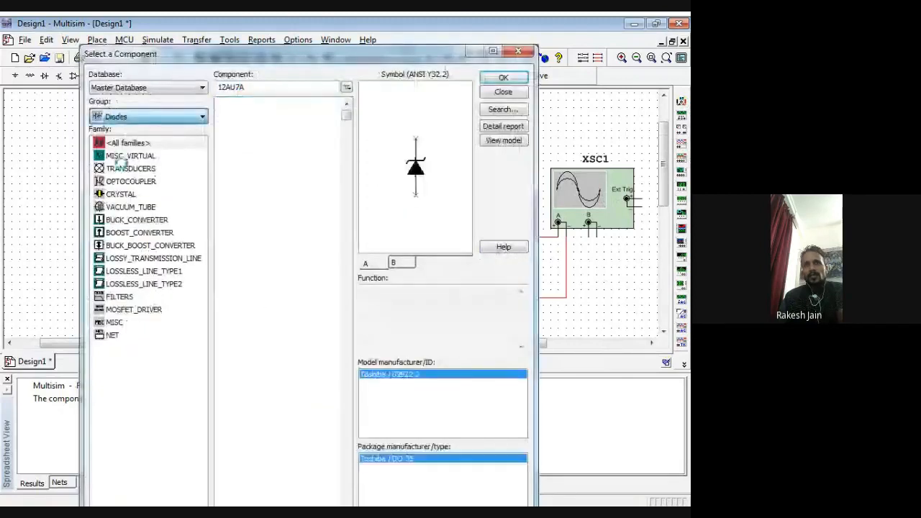
{"action": "left_click", "coordinate": [150, 117]}
{"action": "left_click", "coordinate": [152, 143]}
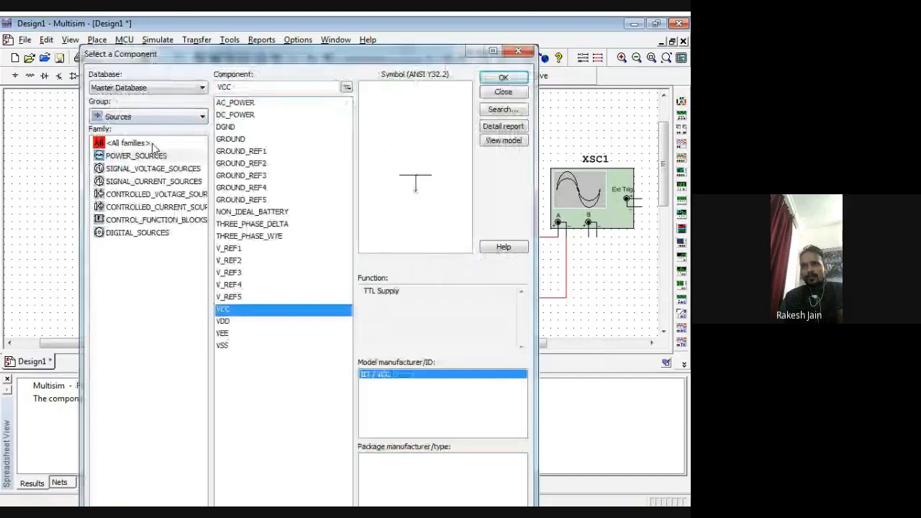
{"action": "left_click", "coordinate": [507, 88]}
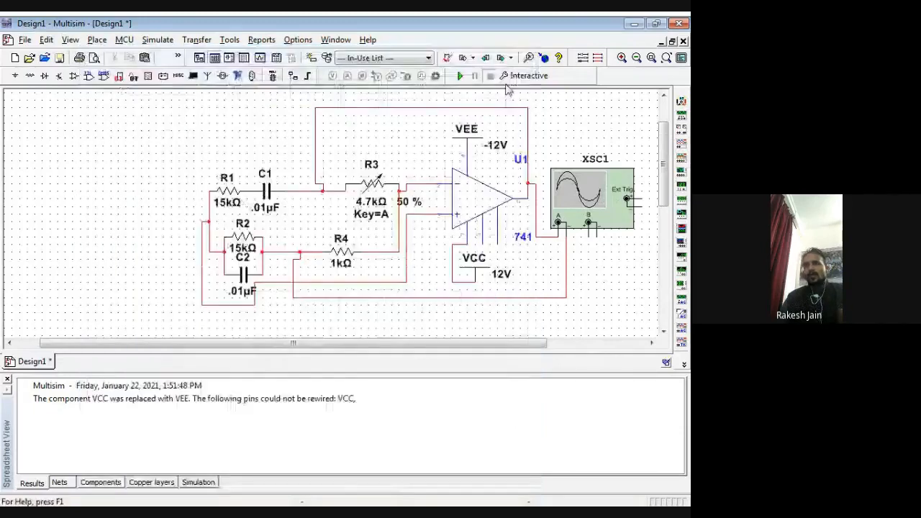
{"action": "left_click", "coordinate": [321, 269]}
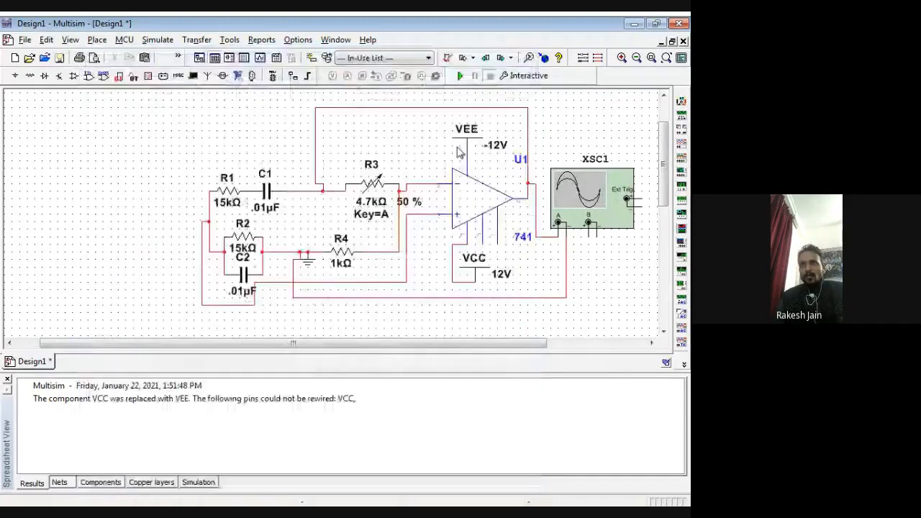
Step: Run the simulation briefly and check the output waveform on the oscilloscope XSC1
{"action": "left_click", "coordinate": [459, 76]}
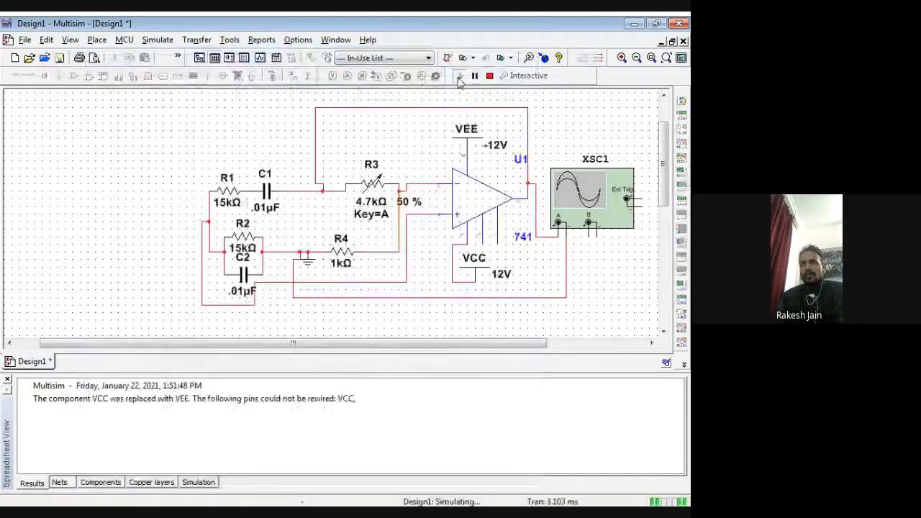
{"action": "double_click", "coordinate": [574, 182]}
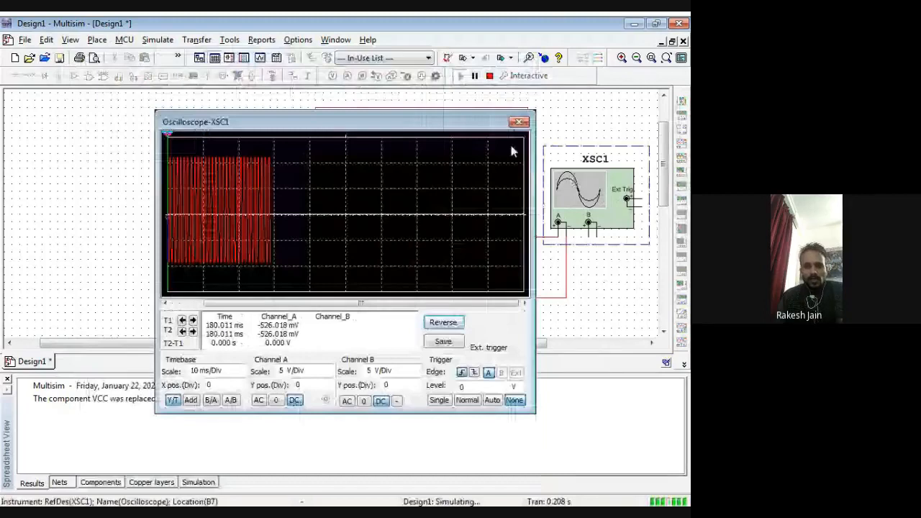
{"action": "left_click", "coordinate": [519, 122]}
{"action": "left_click", "coordinate": [490, 76]}
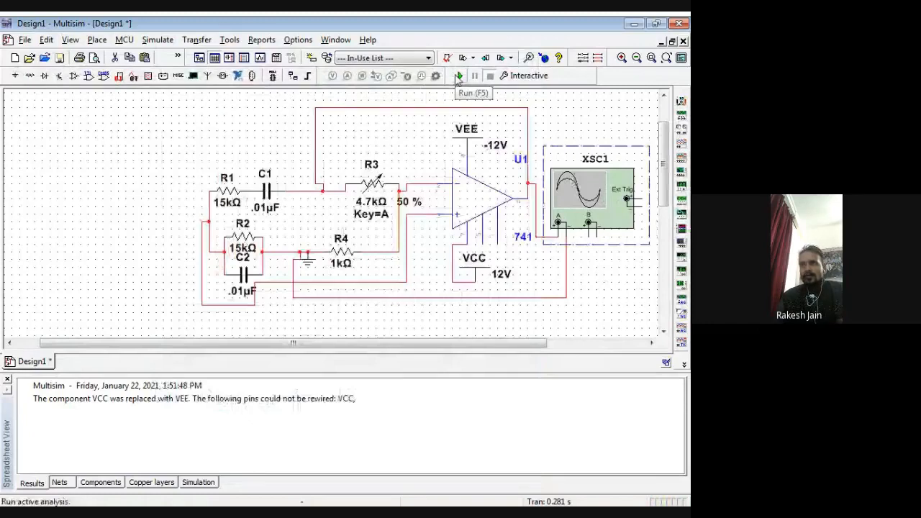
Step: Rerun the simulation and set the oscilloscope timebase to 1 ms/Div
{"action": "left_click", "coordinate": [458, 76]}
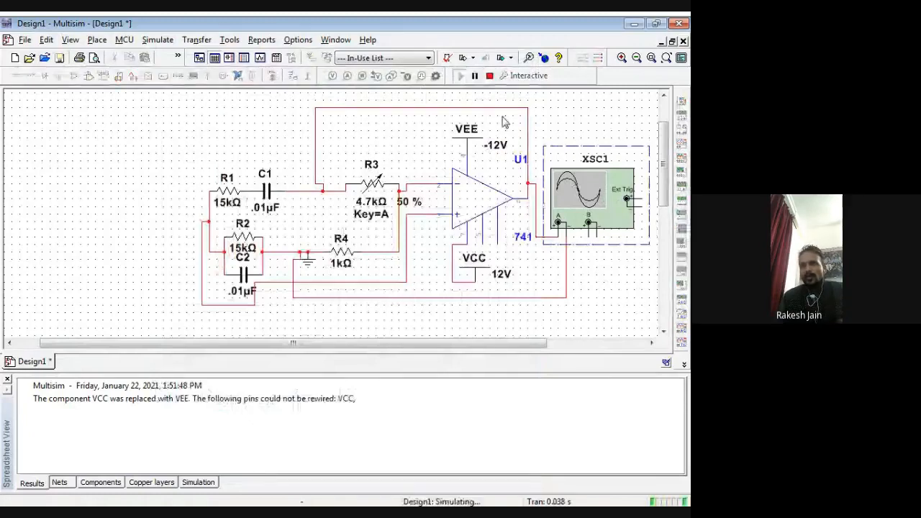
{"action": "double_click", "coordinate": [590, 193]}
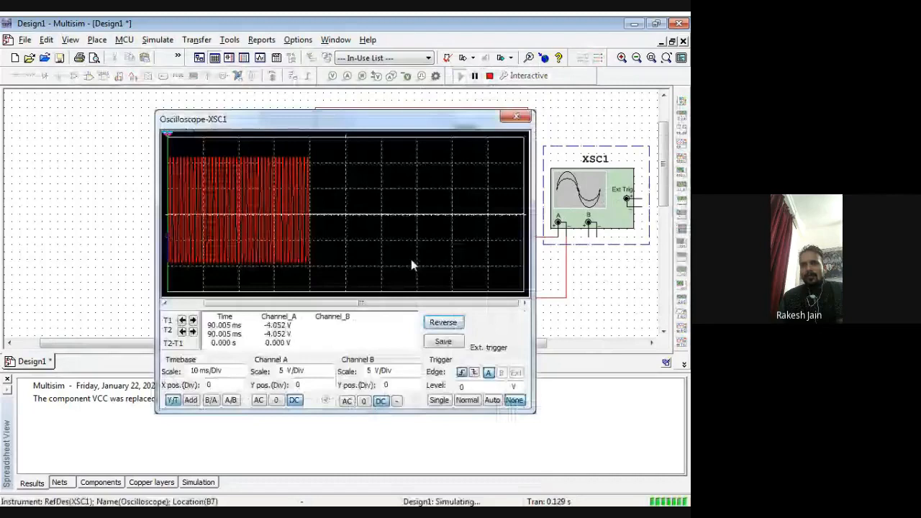
{"action": "left_click", "coordinate": [239, 374]}
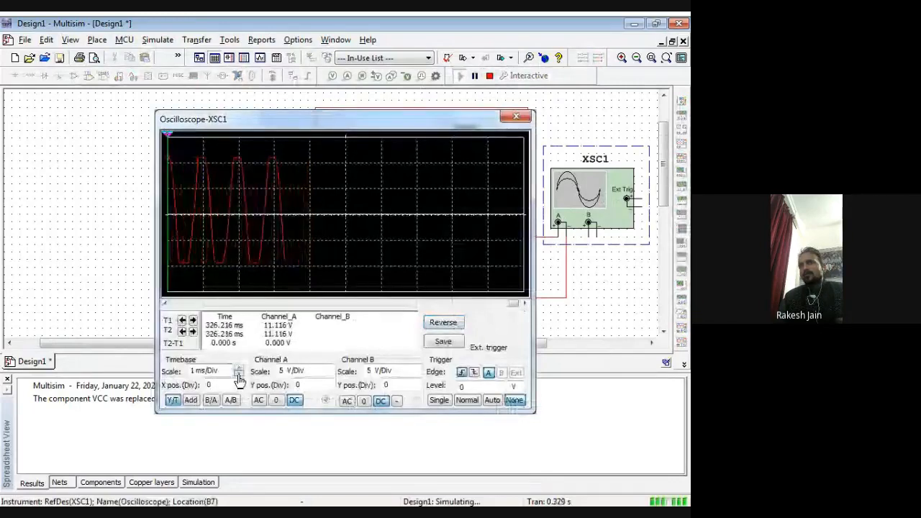
{"action": "left_click", "coordinate": [238, 375]}
{"action": "left_click", "coordinate": [239, 368]}
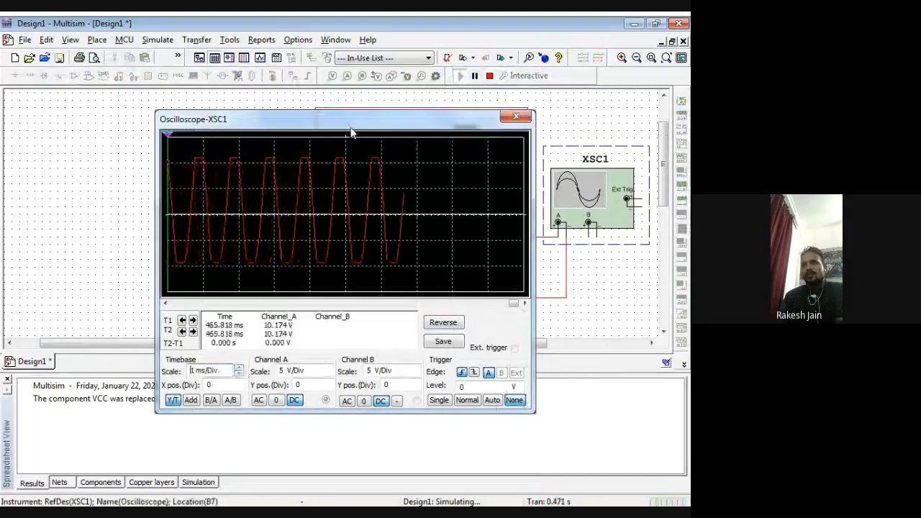
Step: Lower variable resistor R3 to 40 % with the schematic and the oscilloscope trace both in view
{"action": "left_click_drag", "start_coordinate": [351, 132], "coordinate": [334, 266]}
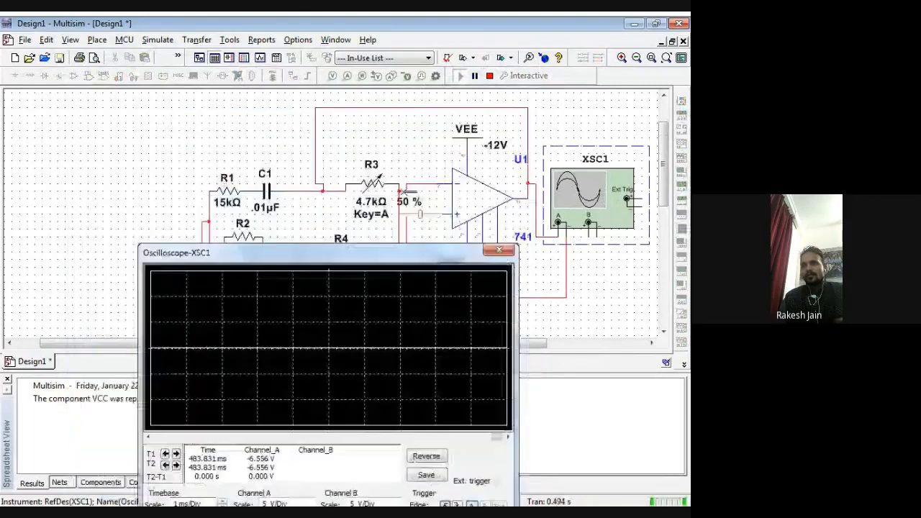
{"action": "mouse_move", "coordinate": [421, 215]}
{"action": "left_mouse_down"}
{"action": "mouse_move", "coordinate": [437, 217]}
{"action": "mouse_move", "coordinate": [419, 220]}
{"action": "left_mouse_up"}
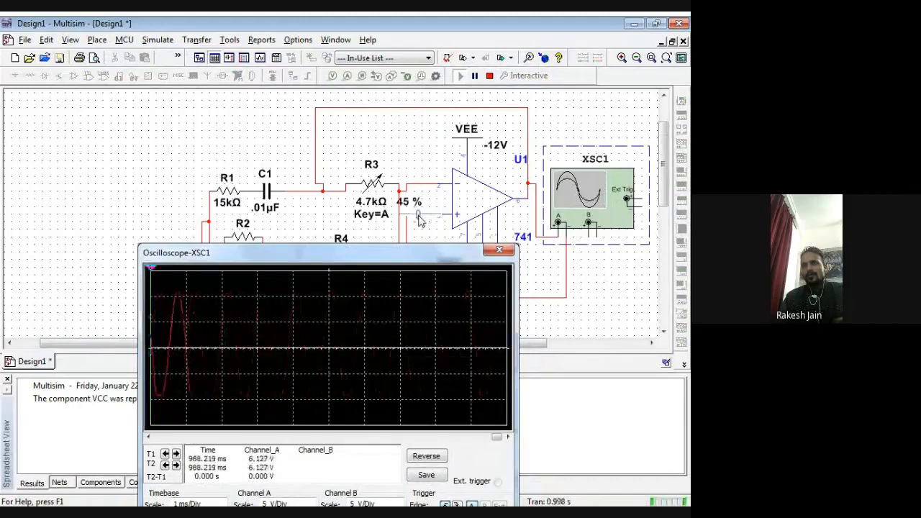
{"action": "key", "text": "shift+a"}
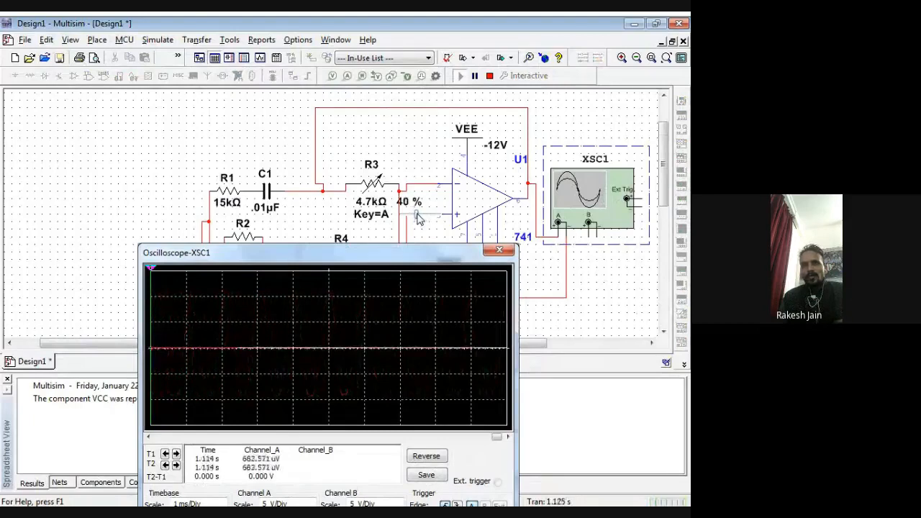
Step: Set the oscilloscope timebase to 100 us/Div
{"action": "left_click_drag", "start_coordinate": [396, 259], "coordinate": [419, 96]}
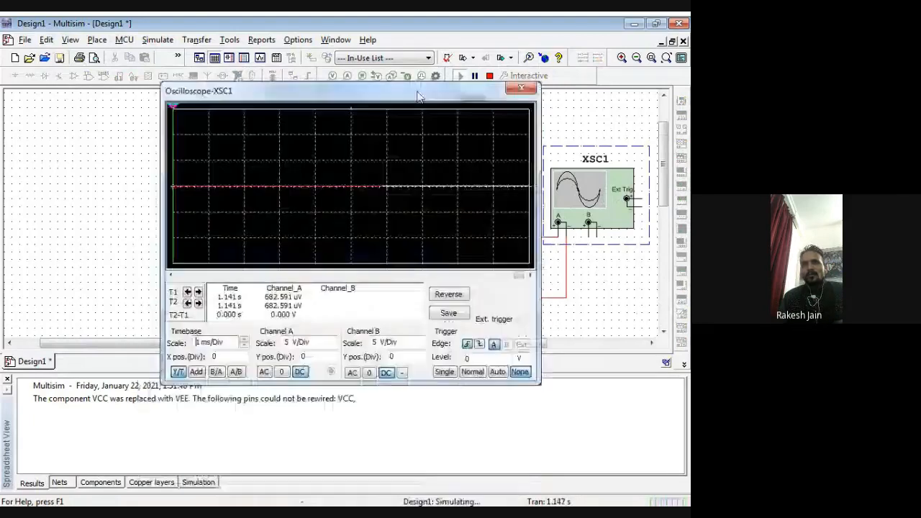
{"action": "left_click", "coordinate": [244, 347]}
{"action": "left_click", "coordinate": [244, 346]}
{"action": "left_click", "coordinate": [244, 346]}
{"action": "left_click", "coordinate": [244, 347]}
{"action": "left_click", "coordinate": [244, 346]}
{"action": "left_click", "coordinate": [244, 346]}
{"action": "left_click", "coordinate": [244, 347]}
{"action": "left_click", "coordinate": [244, 347]}
{"action": "left_click", "coordinate": [244, 346]}
{"action": "left_click", "coordinate": [244, 340]}
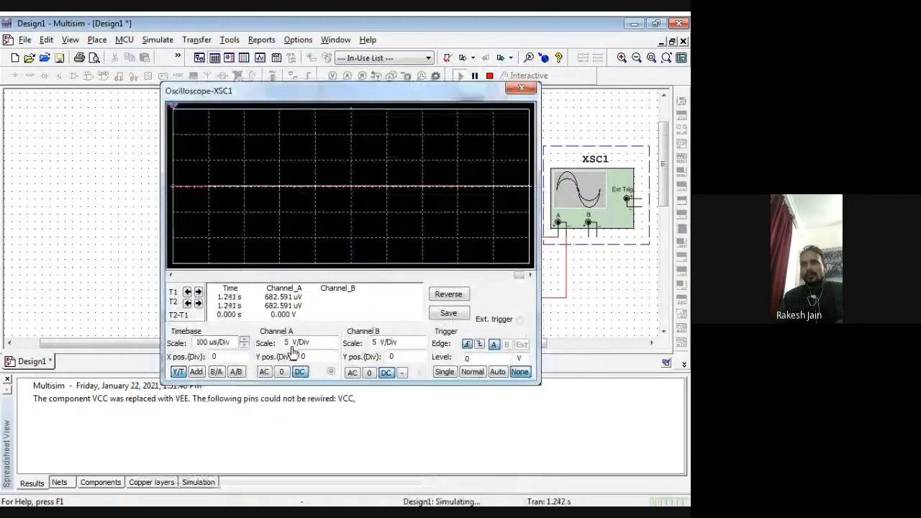
Step: Raise variable resistor R3 to 45 % and reopen the oscilloscope display
{"action": "left_click", "coordinate": [521, 88]}
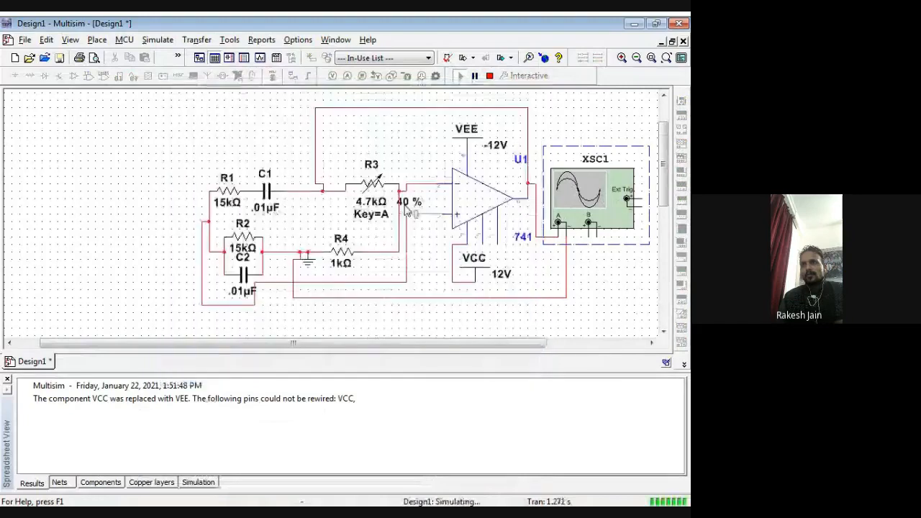
{"action": "key", "text": "a"}
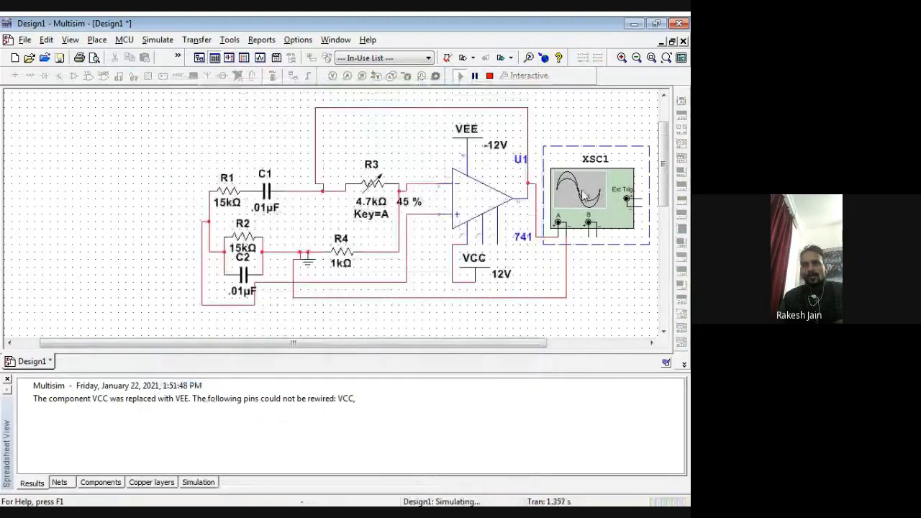
{"action": "double_click", "coordinate": [585, 194]}
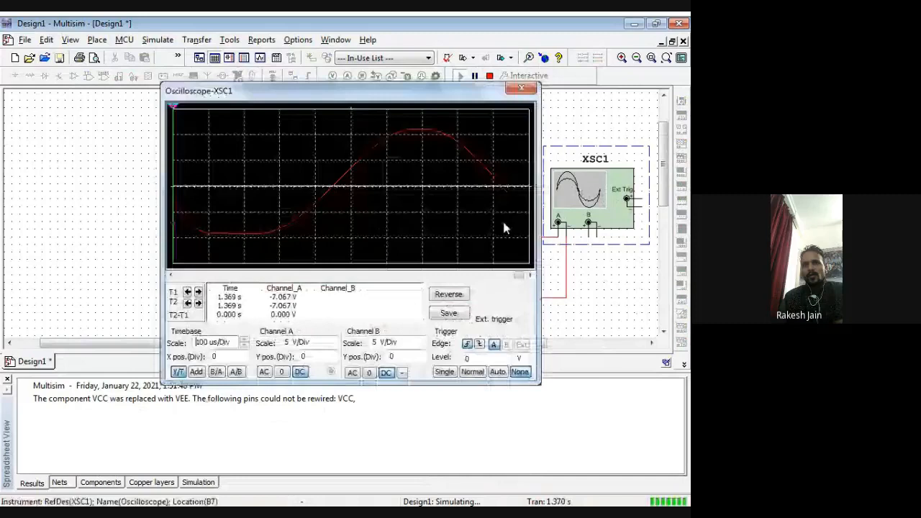
Step: Return the oscilloscope timebase to 1 ms/Div
{"action": "left_click", "coordinate": [244, 346]}
{"action": "left_click", "coordinate": [244, 348]}
{"action": "left_click", "coordinate": [244, 339]}
{"action": "left_click", "coordinate": [244, 339]}
{"action": "left_click", "coordinate": [244, 340]}
{"action": "left_click", "coordinate": [244, 339]}
{"action": "left_click", "coordinate": [244, 340]}
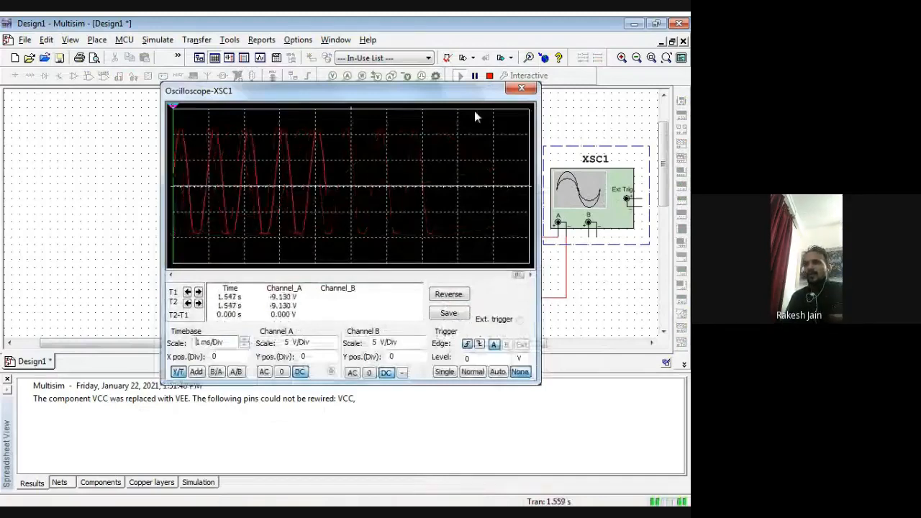
Step: Place the oscilloscope display clear of R3, then lower R3 to 40 % and return it to 45 % to compare the waveforms
{"action": "left_click_drag", "start_coordinate": [442, 97], "coordinate": [463, 264]}
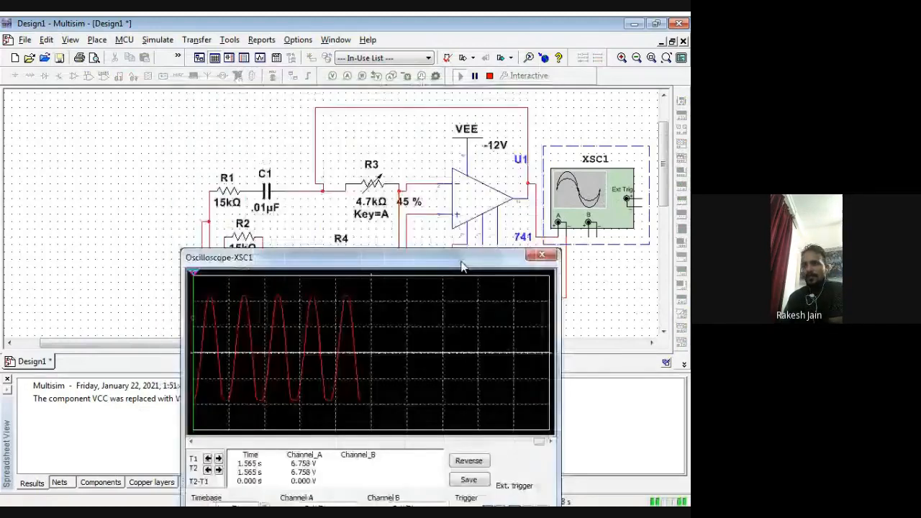
{"action": "left_click_drag", "start_coordinate": [463, 267], "coordinate": [463, 304]}
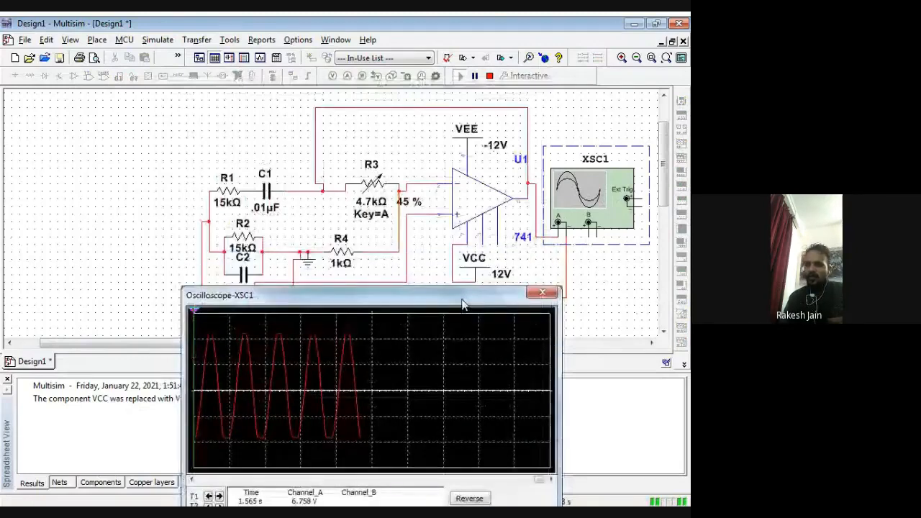
{"action": "left_click_drag", "start_coordinate": [462, 304], "coordinate": [467, 272]}
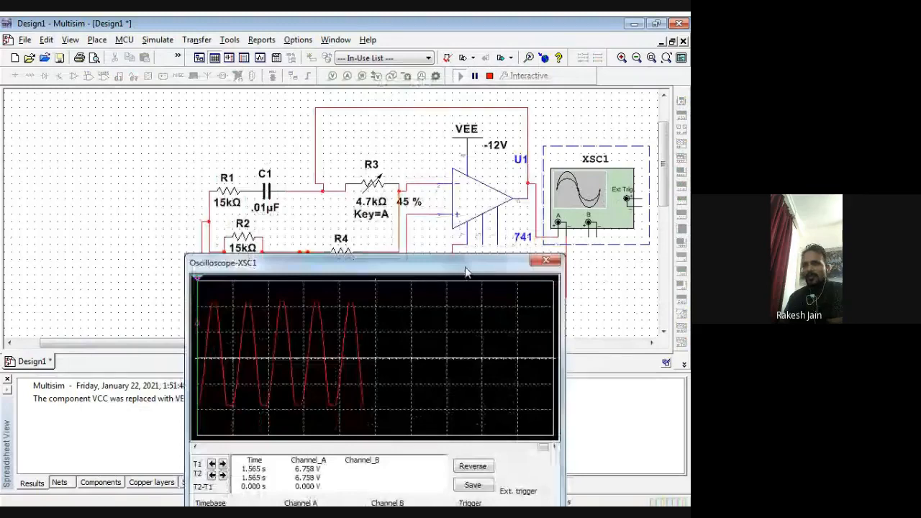
{"action": "left_click_drag", "start_coordinate": [465, 273], "coordinate": [275, 150]}
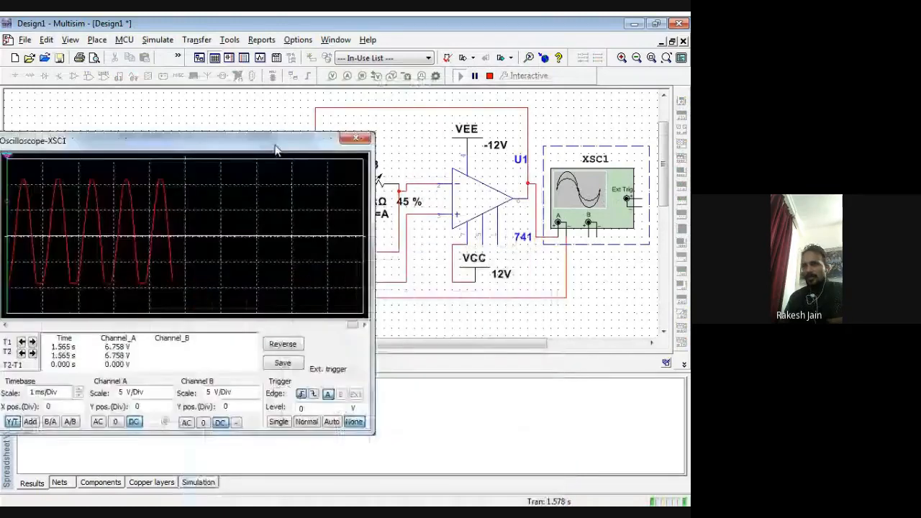
{"action": "left_click_drag", "start_coordinate": [276, 150], "coordinate": [528, 266]}
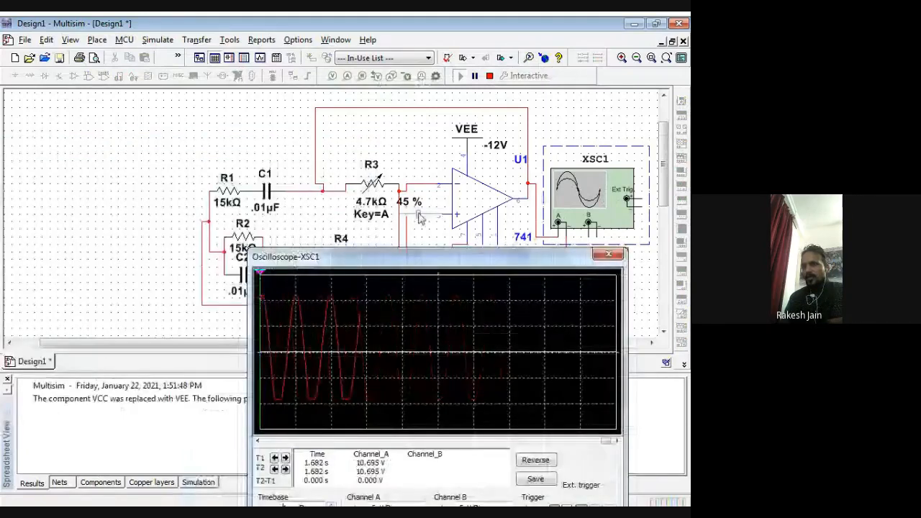
{"action": "mouse_move", "coordinate": [418, 214]}
{"action": "left_mouse_down"}
{"action": "mouse_move", "coordinate": [430, 220]}
{"action": "mouse_move", "coordinate": [419, 217]}
{"action": "left_mouse_up"}
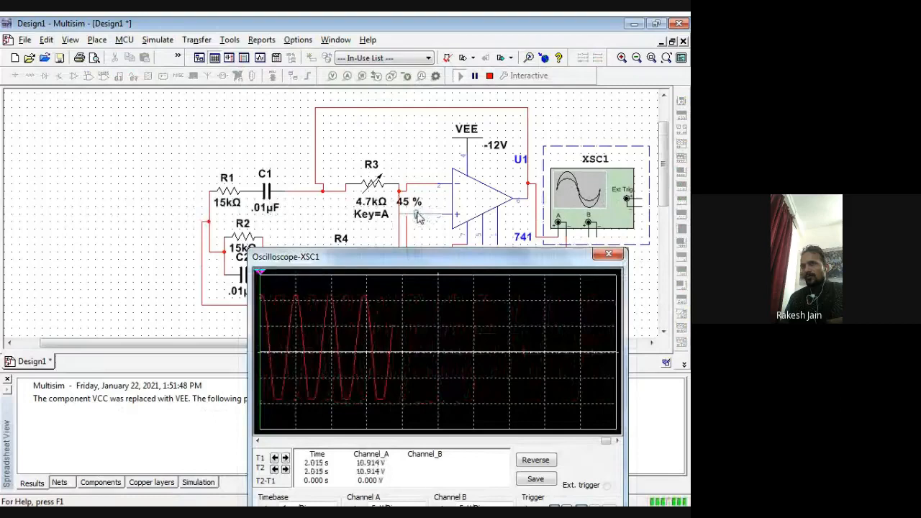
{"action": "left_click_drag", "start_coordinate": [418, 218], "coordinate": [417, 218]}
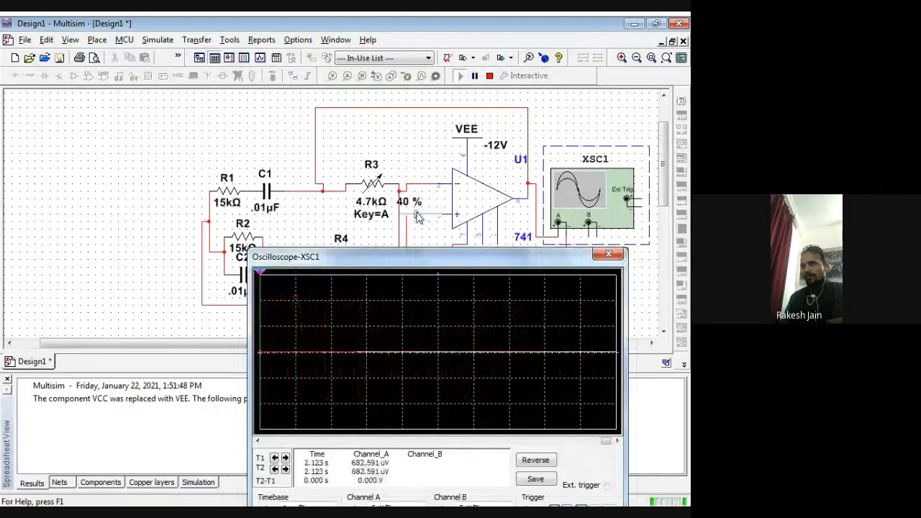
{"action": "left_click_drag", "start_coordinate": [418, 218], "coordinate": [420, 220]}
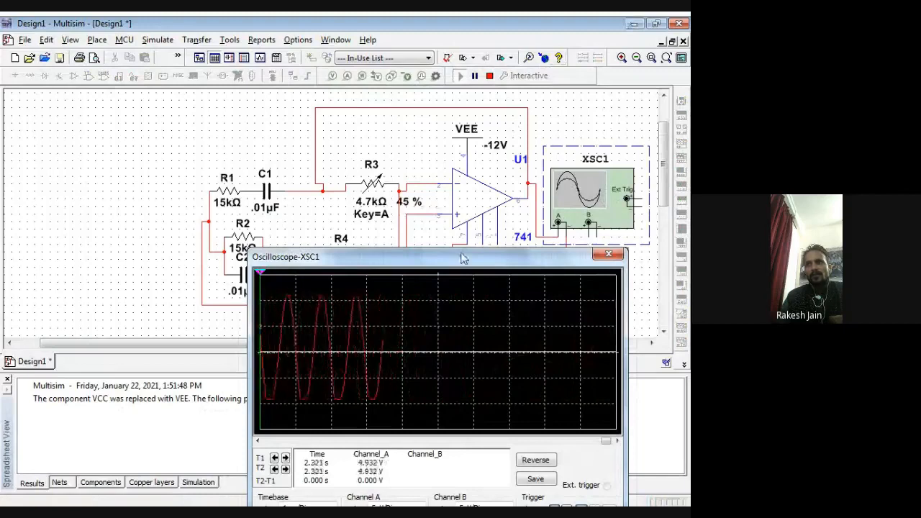
Step: Save the design without simulation data as WEIN in the new ppt jan-2021 folder on the Desktop
{"action": "left_click_drag", "start_coordinate": [464, 259], "coordinate": [462, 304]}
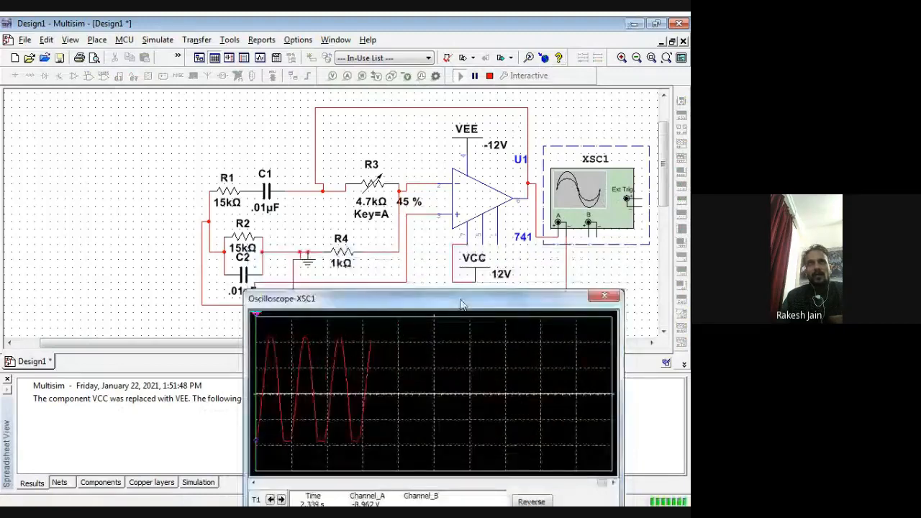
{"action": "left_click_drag", "start_coordinate": [462, 304], "coordinate": [471, 257]}
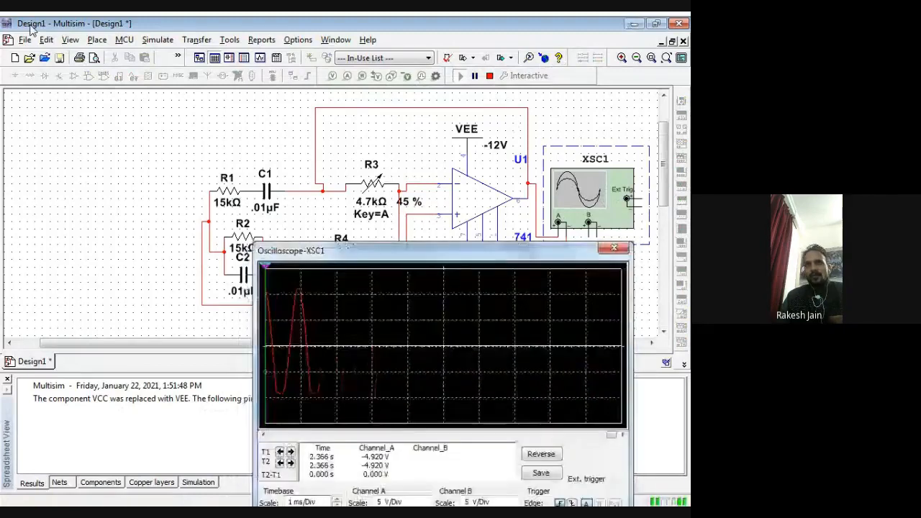
{"action": "left_click", "coordinate": [25, 40]}
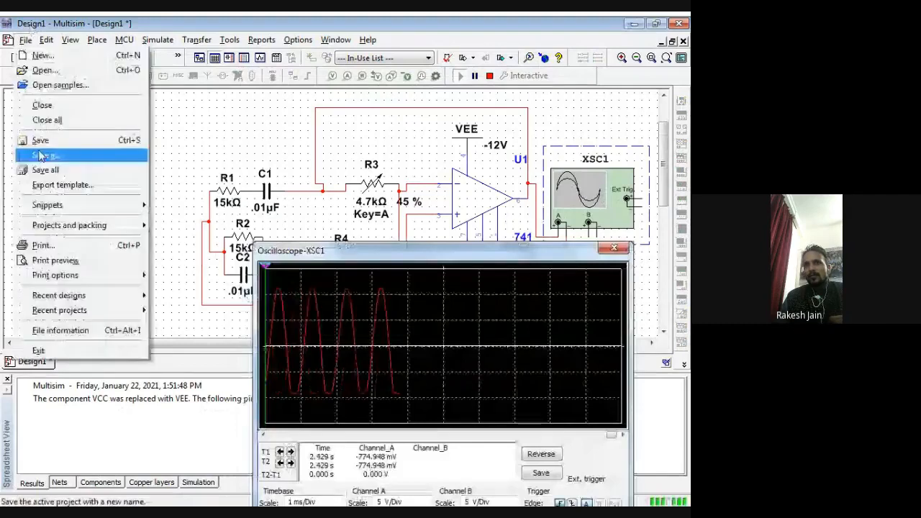
{"action": "left_click", "coordinate": [41, 155]}
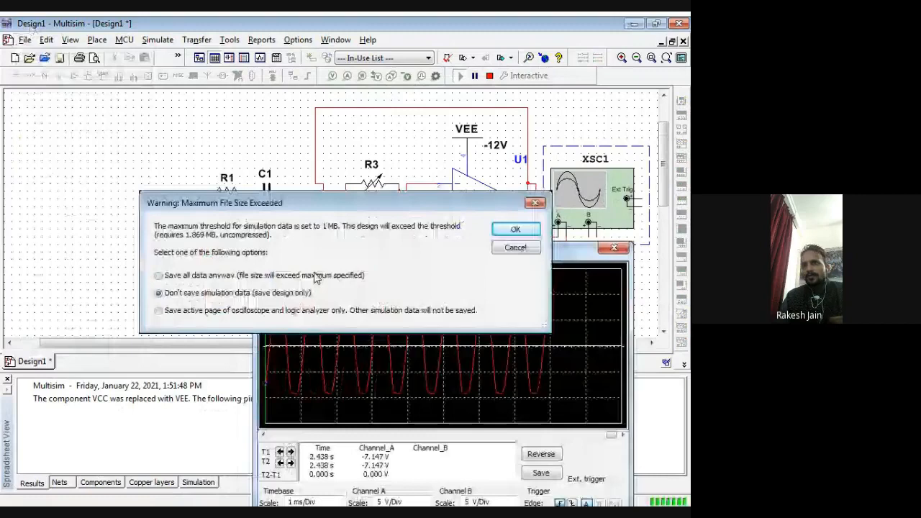
{"action": "key", "text": "Return"}
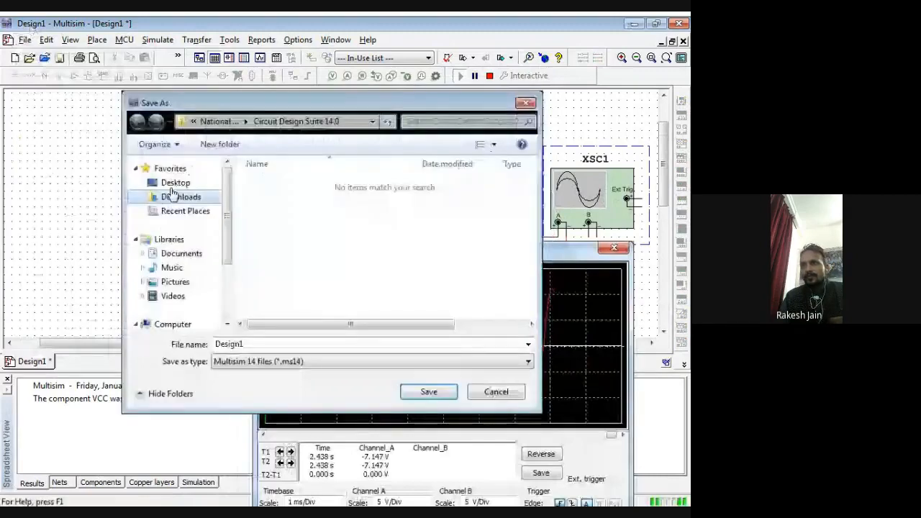
{"action": "left_click", "coordinate": [173, 185]}
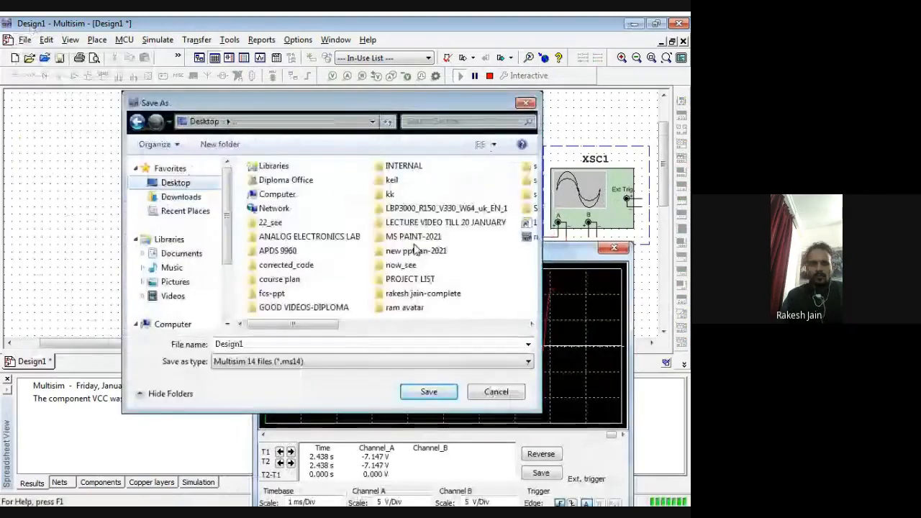
{"action": "double_click", "coordinate": [415, 251]}
{"action": "double_click", "coordinate": [309, 344]}
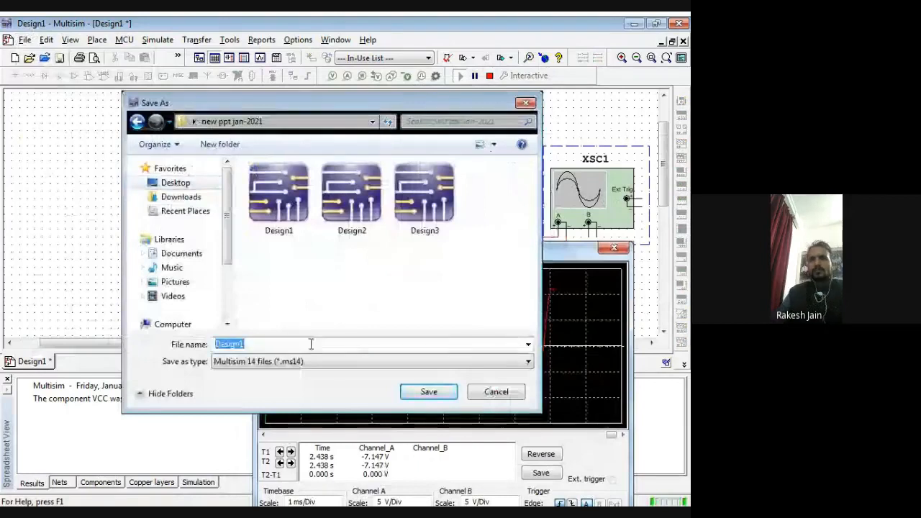
{"action": "type", "text": "WEIN"}
{"action": "key", "text": "Return"}
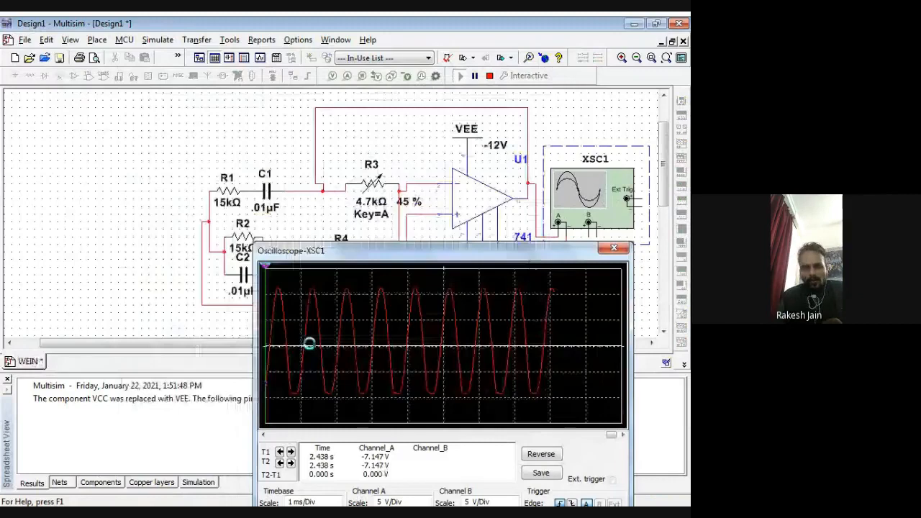
Step: Stop the simulation and replace variable resistor R3 with a fixed 2K resistor
{"action": "left_click_drag", "start_coordinate": [319, 258], "coordinate": [233, 256]}
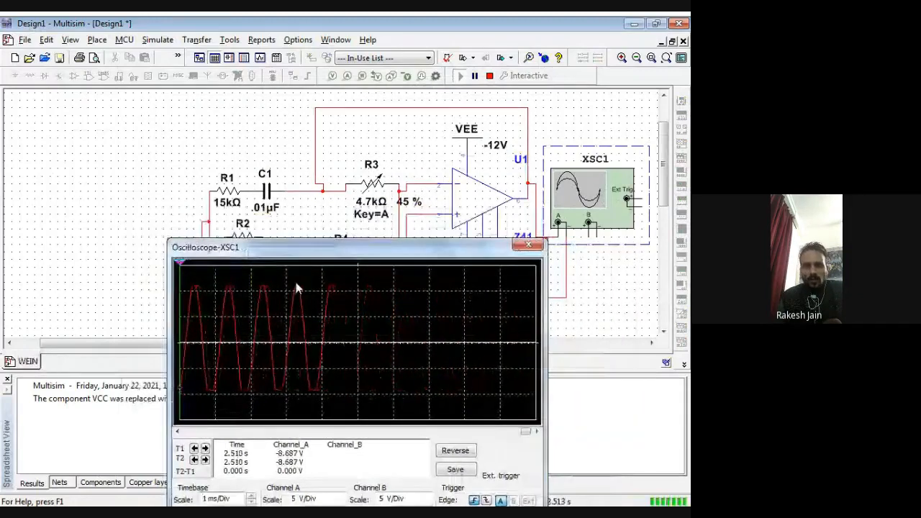
{"action": "left_click", "coordinate": [527, 246]}
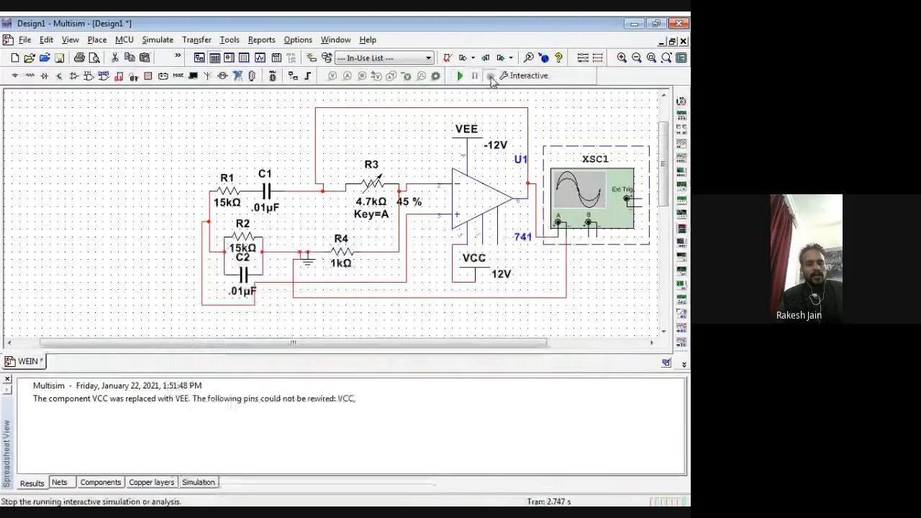
{"action": "mouse_move", "coordinate": [368, 192]}
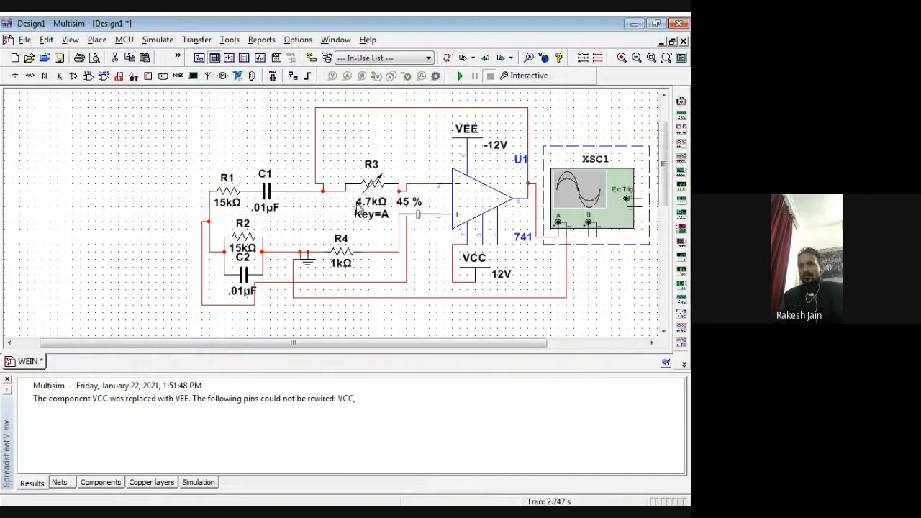
{"action": "right_click", "coordinate": [364, 198]}
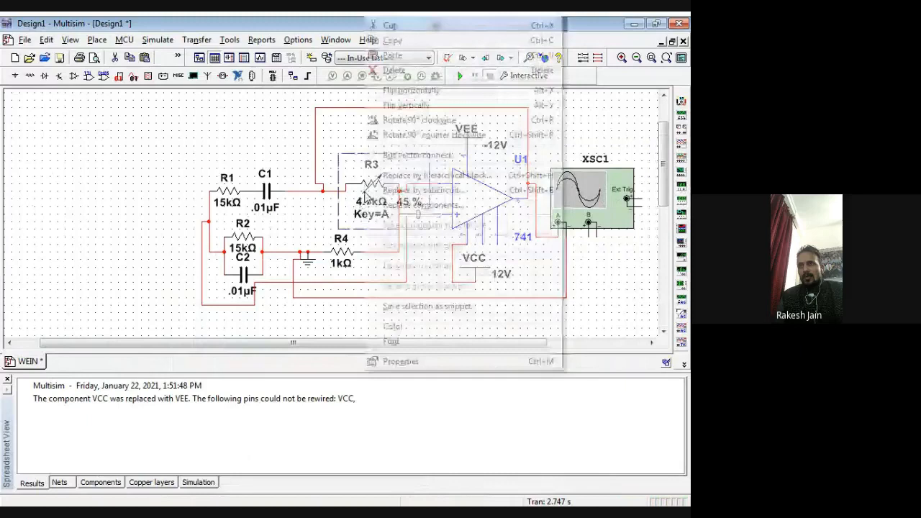
{"action": "left_click", "coordinate": [388, 207]}
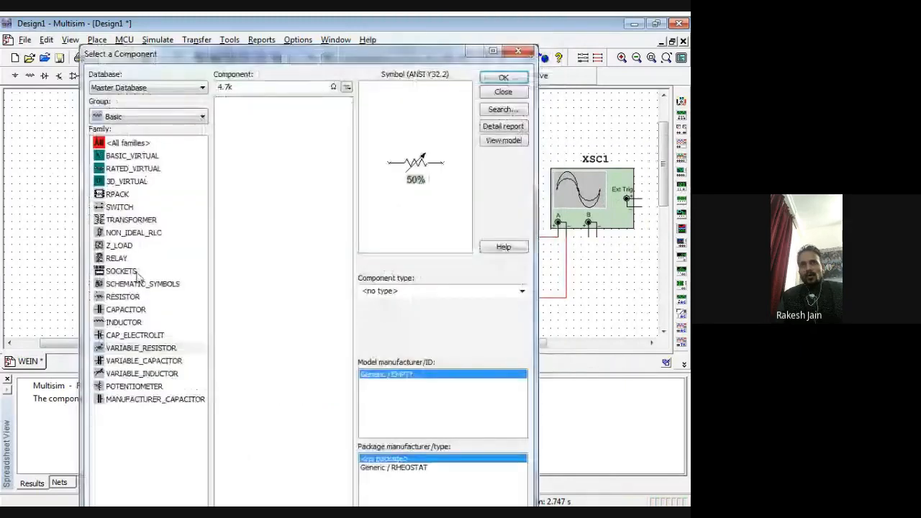
{"action": "left_click", "coordinate": [134, 296]}
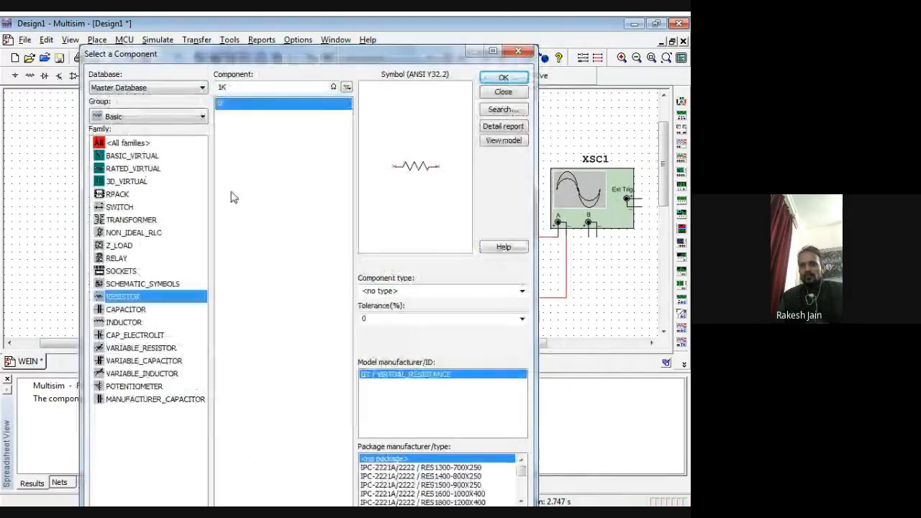
{"action": "type", "text": "2"}
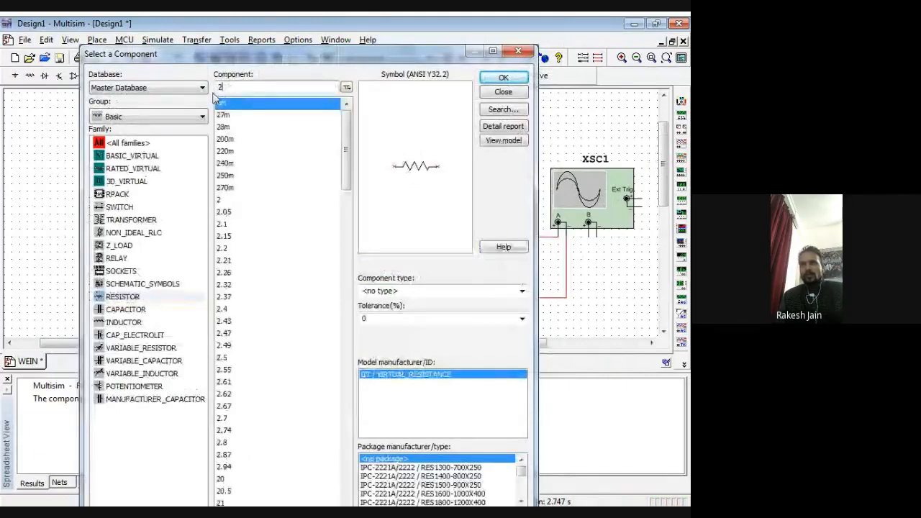
{"action": "type", "text": "K"}
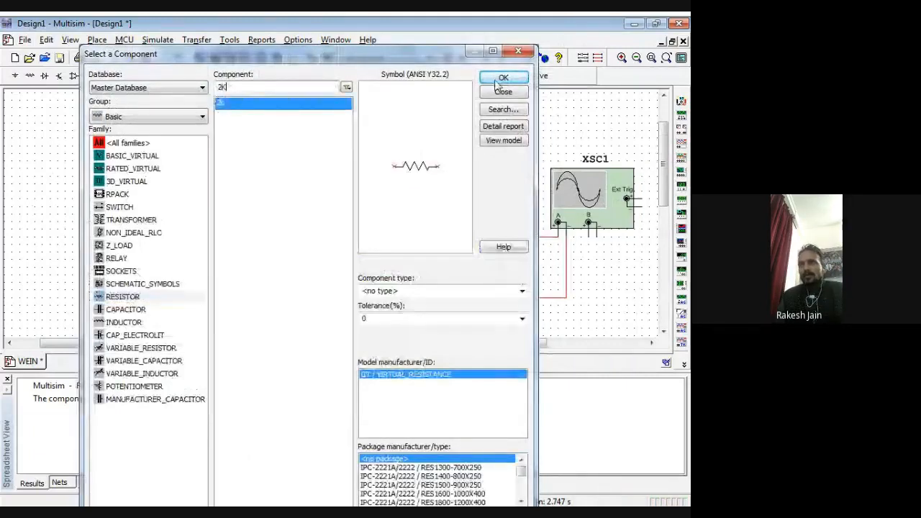
{"action": "left_click", "coordinate": [498, 78]}
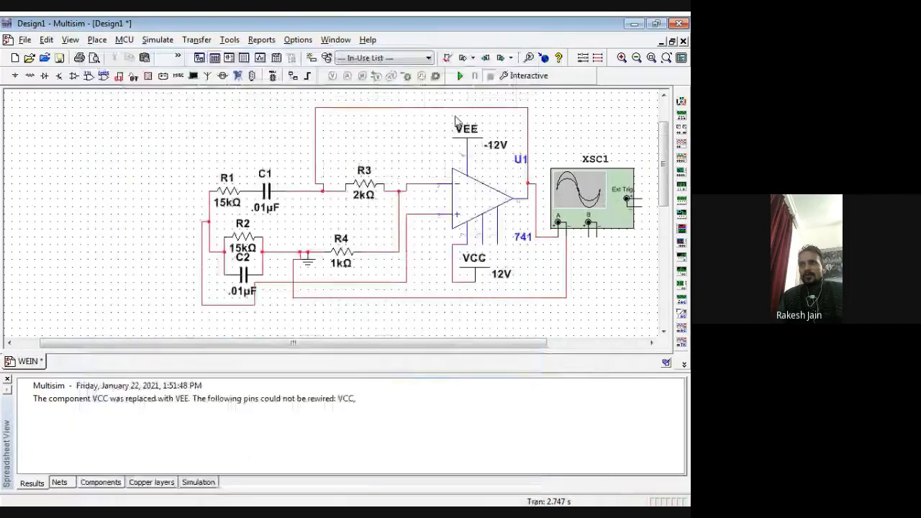
Step: Run the simulation and examine the output on the oscilloscope with Channel A at 20 V/Div
{"action": "double_click", "coordinate": [578, 188]}
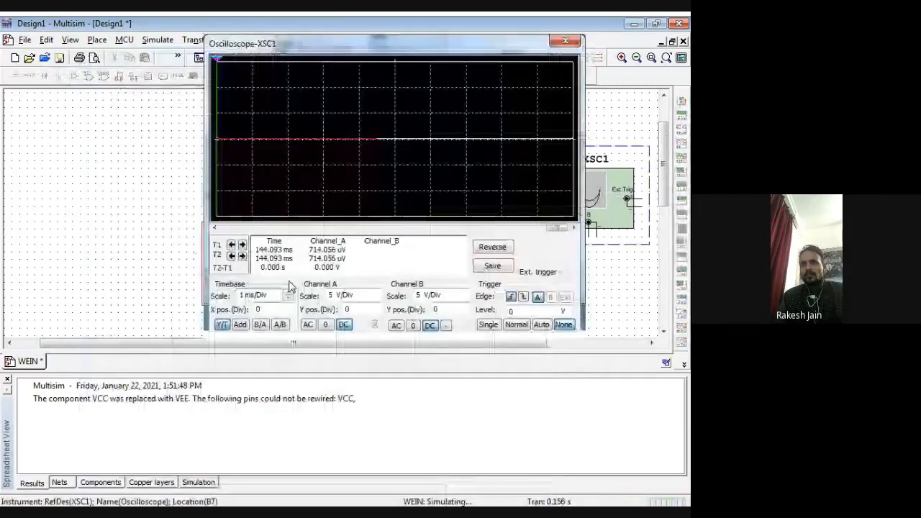
{"action": "left_click", "coordinate": [378, 293]}
{"action": "left_click", "coordinate": [377, 292]}
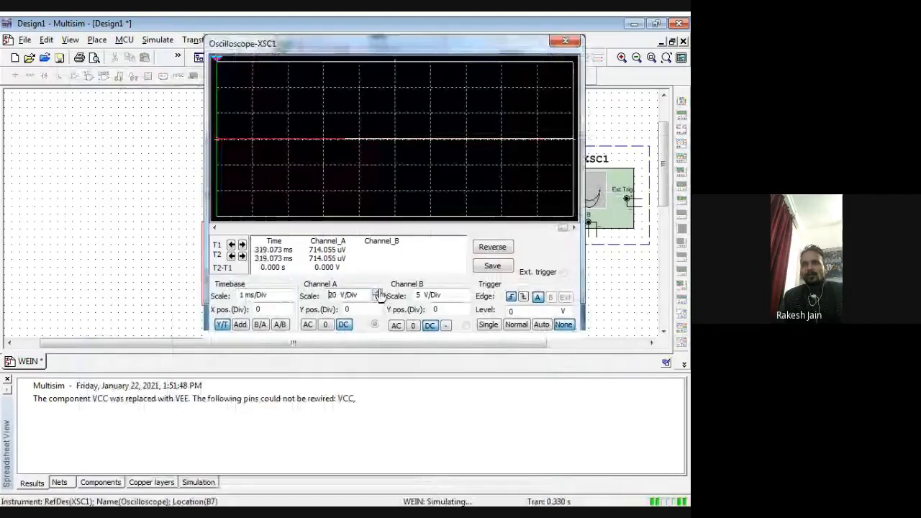
{"action": "left_click", "coordinate": [565, 41]}
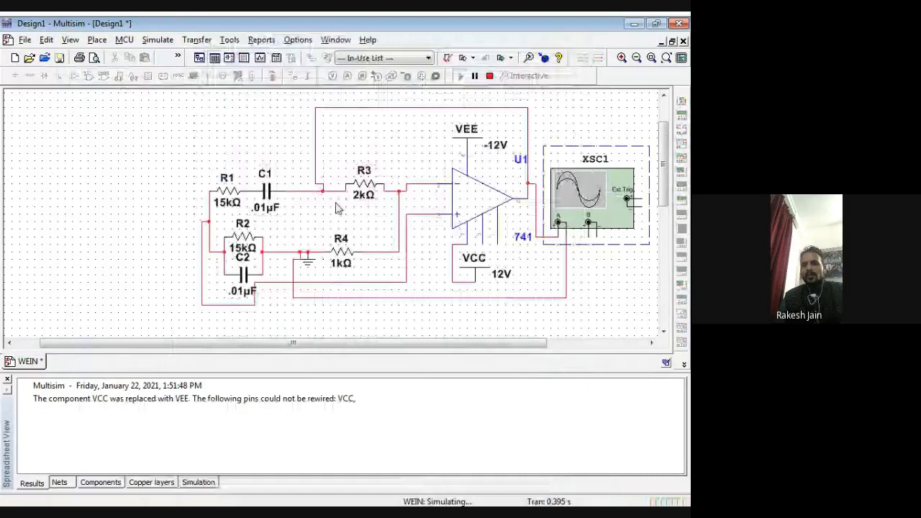
Step: Change the resistance of R3 to 3K while the simulation is running
{"action": "double_click", "coordinate": [360, 188]}
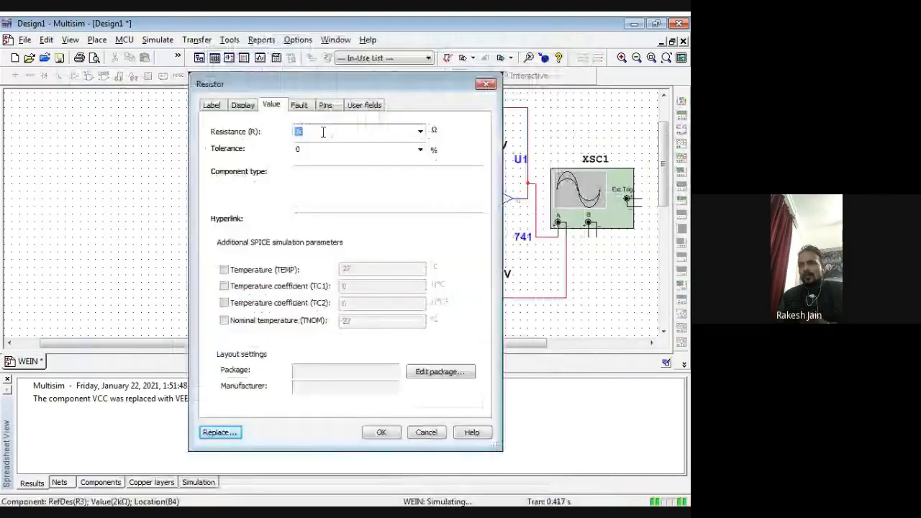
{"action": "key", "text": "Return"}
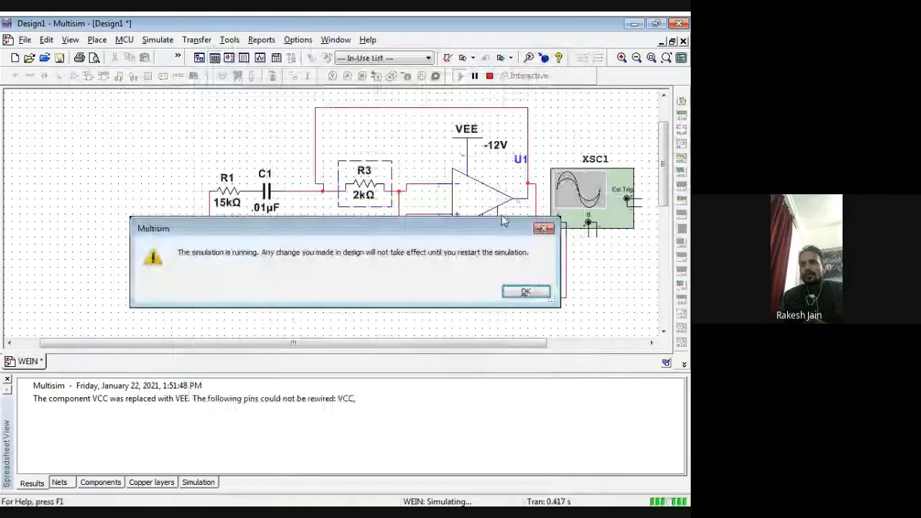
{"action": "key", "text": "Return"}
Step: Examine the output on the oscilloscope with the timebase set to 20 ms/Div, then close the display
{"action": "double_click", "coordinate": [583, 192]}
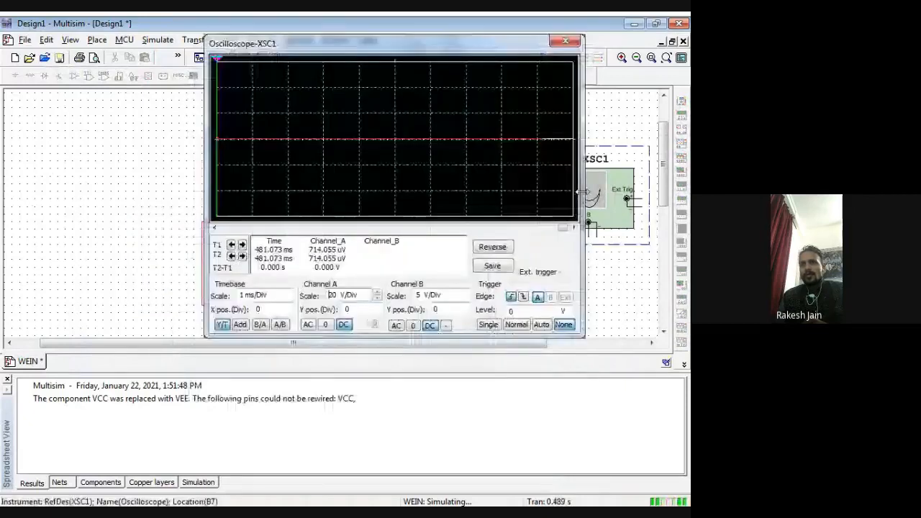
{"action": "left_click", "coordinate": [287, 298]}
{"action": "left_click", "coordinate": [288, 298]}
{"action": "left_click", "coordinate": [288, 298]}
{"action": "left_click", "coordinate": [288, 293]}
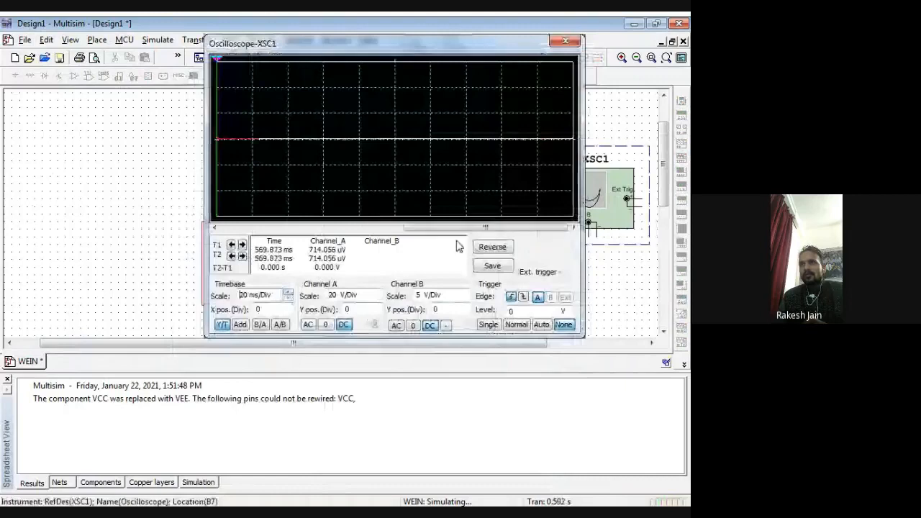
{"action": "left_click", "coordinate": [565, 41]}
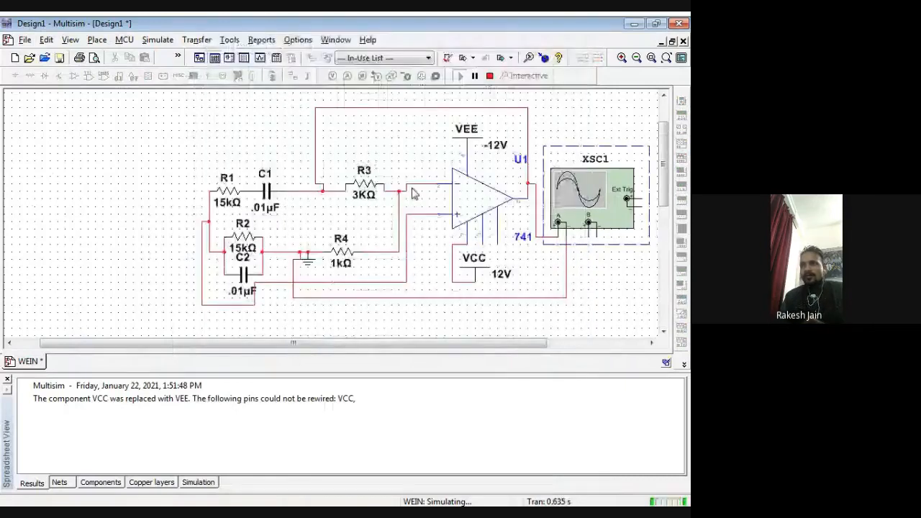
Step: Stop the simulation and replace fixed resistor R3 with a 4.7k variable resistor
{"action": "right_click", "coordinate": [365, 189]}
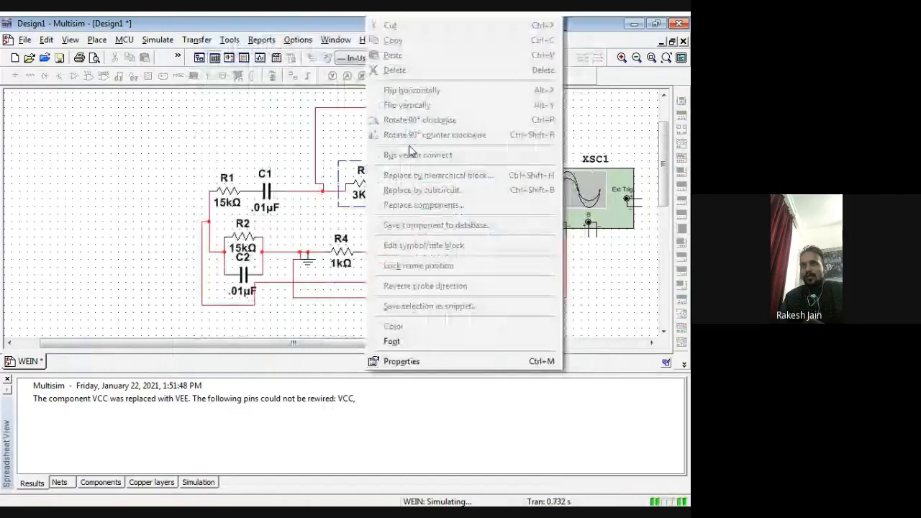
{"action": "key", "text": "Escape"}
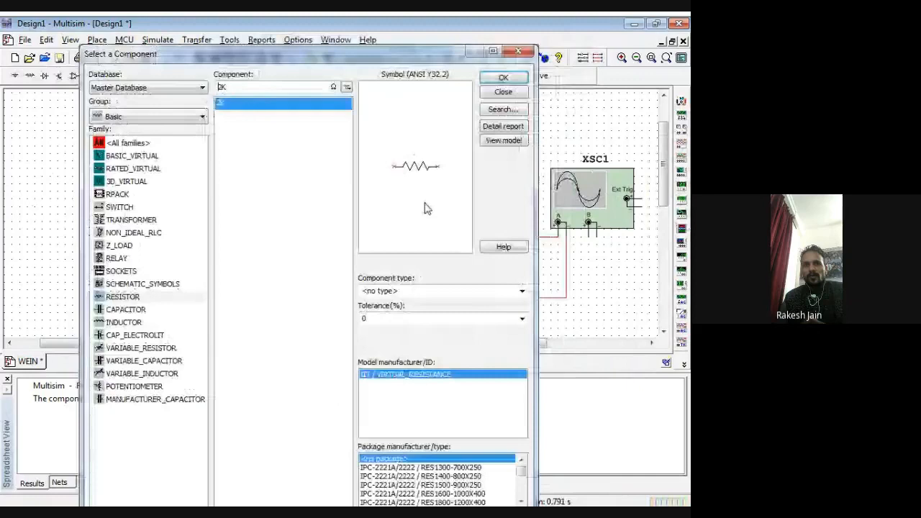
{"action": "left_click", "coordinate": [129, 348]}
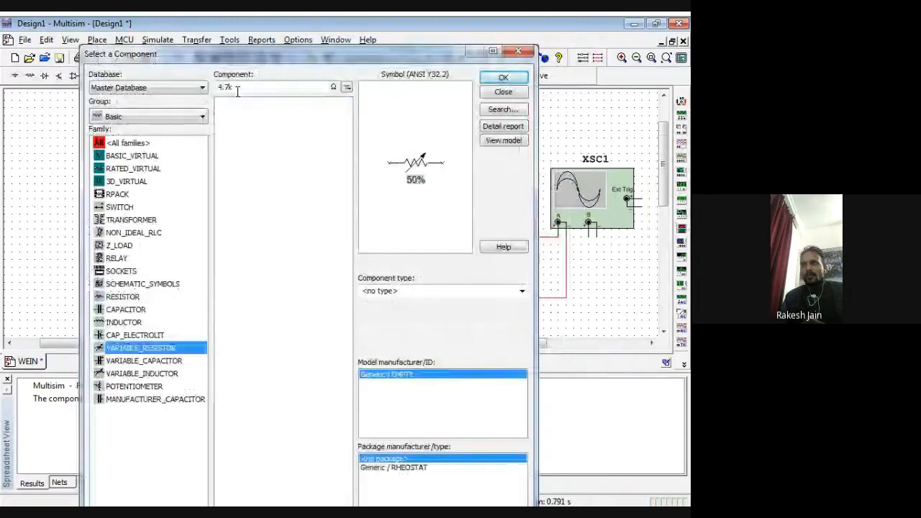
{"action": "key", "text": "Return"}
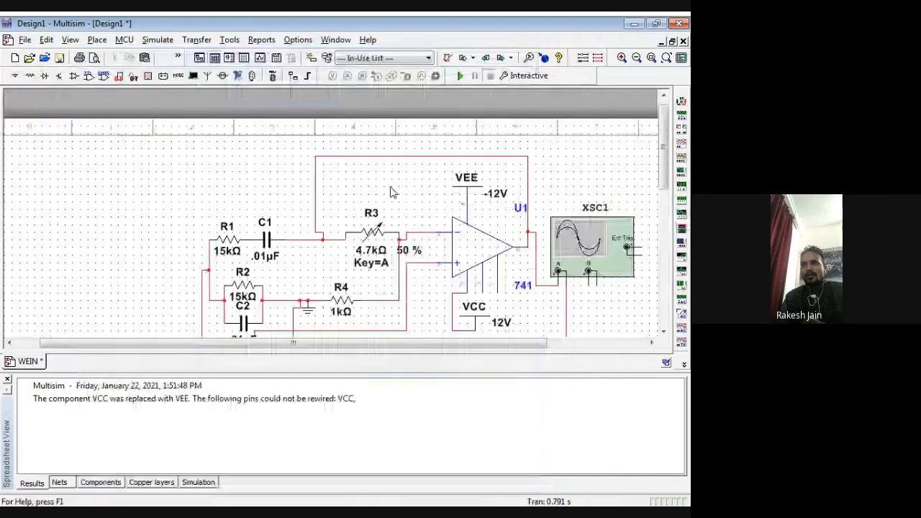
Step: Run the simulation, open the oscilloscope display and set its timebase to 2 ms/Div
{"action": "key", "text": "F5"}
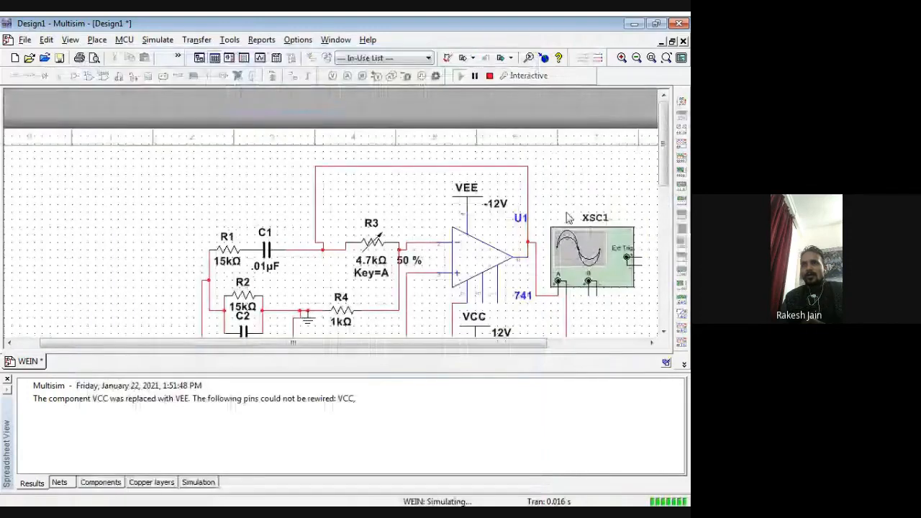
{"action": "double_click", "coordinate": [569, 234]}
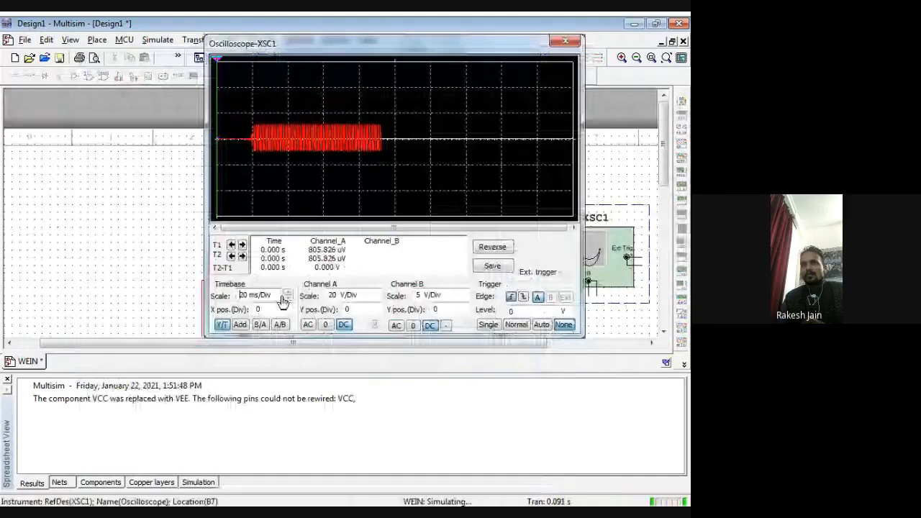
{"action": "left_click", "coordinate": [288, 299]}
{"action": "left_click", "coordinate": [288, 299]}
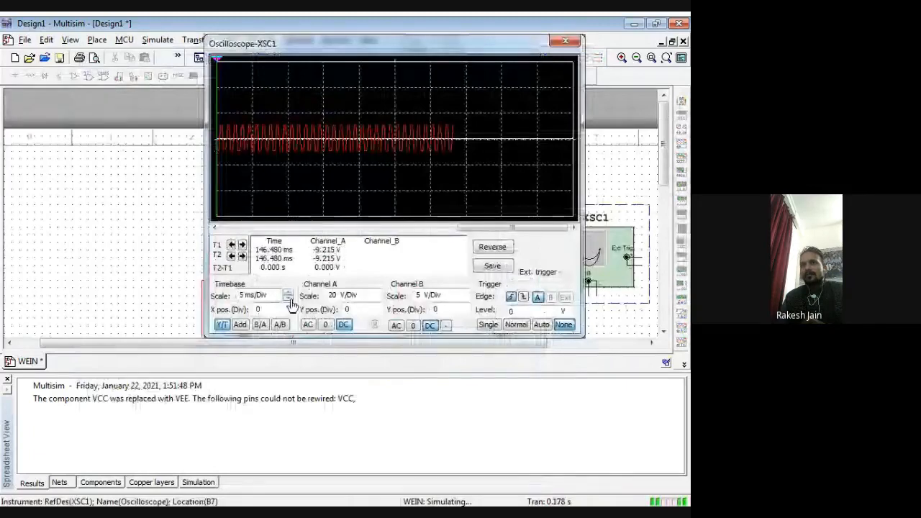
{"action": "left_click", "coordinate": [288, 299]}
Step: Set the oscilloscope's Channel A scale to 10 V/Div and reposition its display lower over the schematic
{"action": "left_click", "coordinate": [378, 294]}
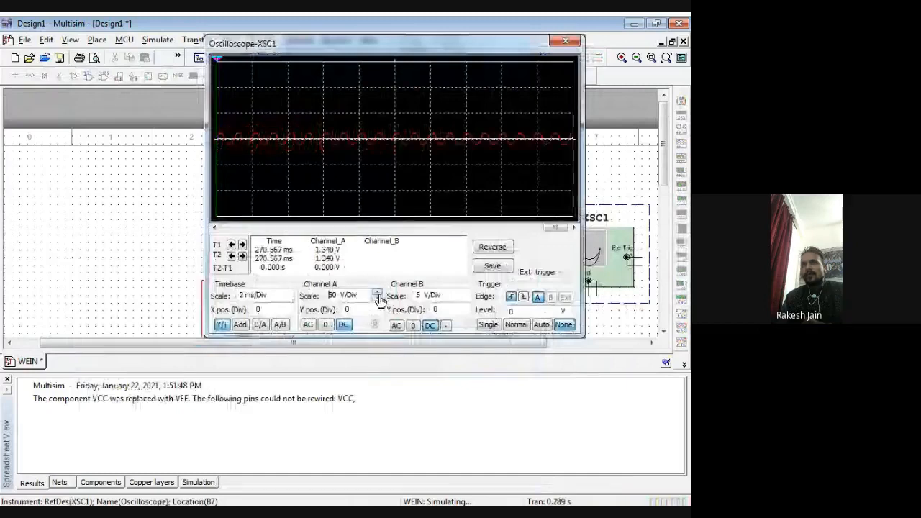
{"action": "left_click", "coordinate": [378, 299]}
{"action": "left_click", "coordinate": [377, 299]}
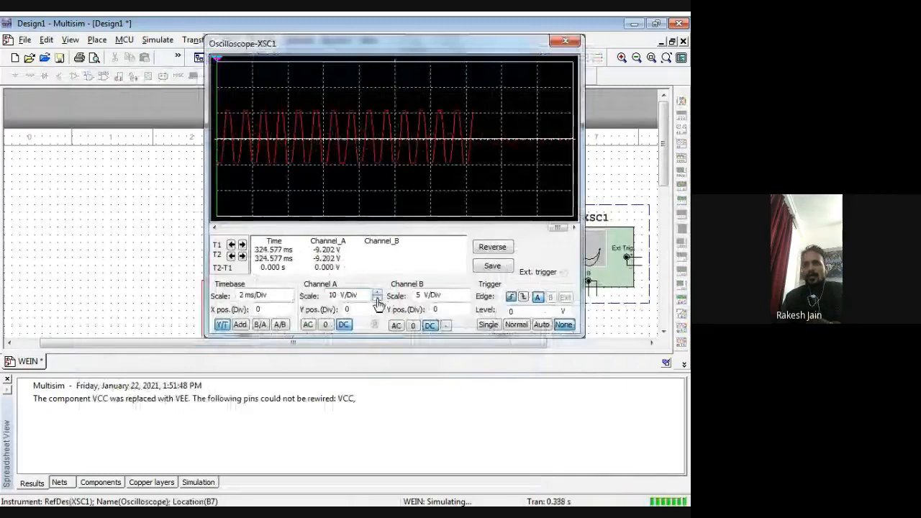
{"action": "left_click", "coordinate": [377, 300]}
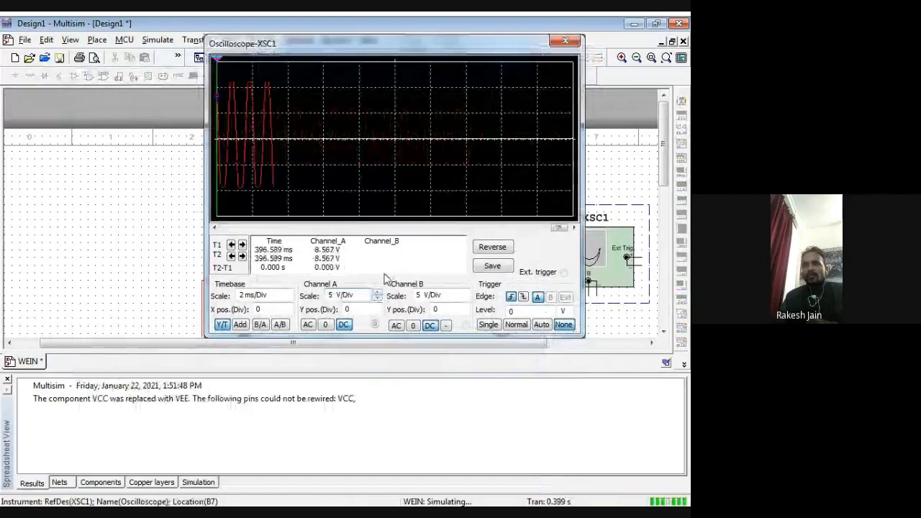
{"action": "left_click_drag", "start_coordinate": [353, 52], "coordinate": [257, 324]}
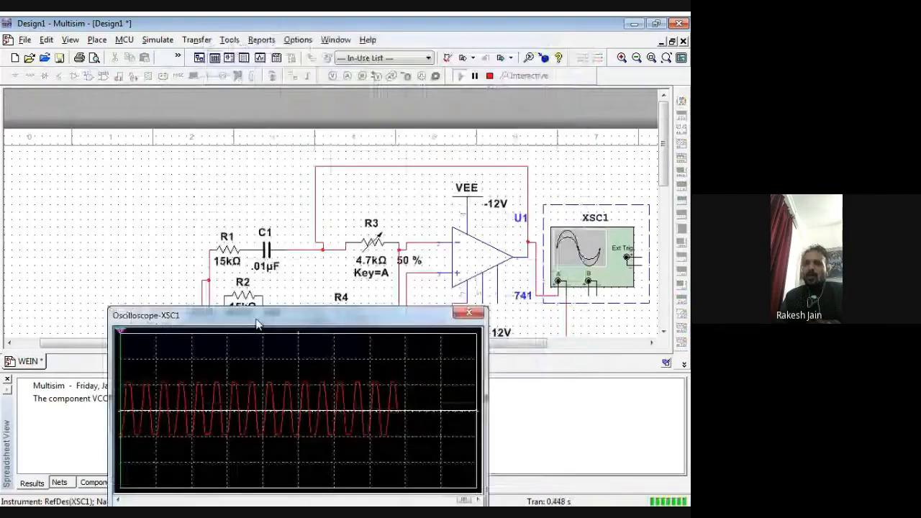
{"action": "left_click_drag", "start_coordinate": [257, 324], "coordinate": [324, 224]}
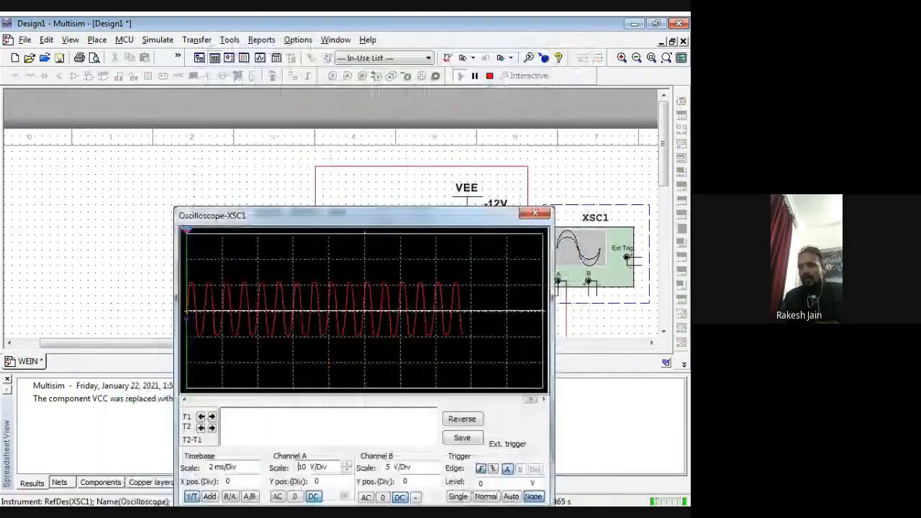